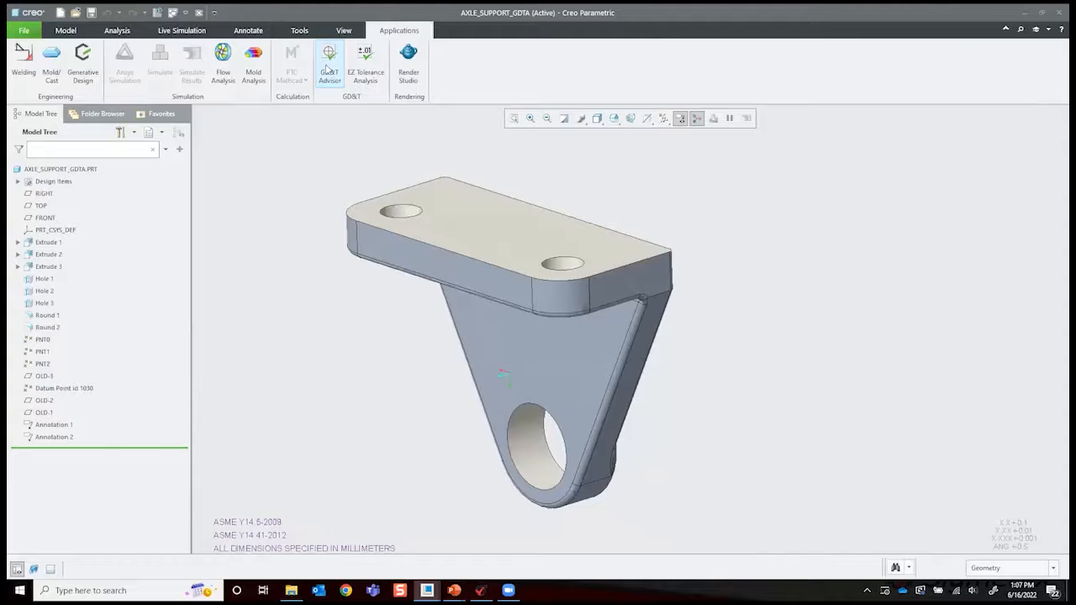
- Start GD&T Advisor for the axle support and open the tolerancing standard setup from the model properties
left_click(329, 68)
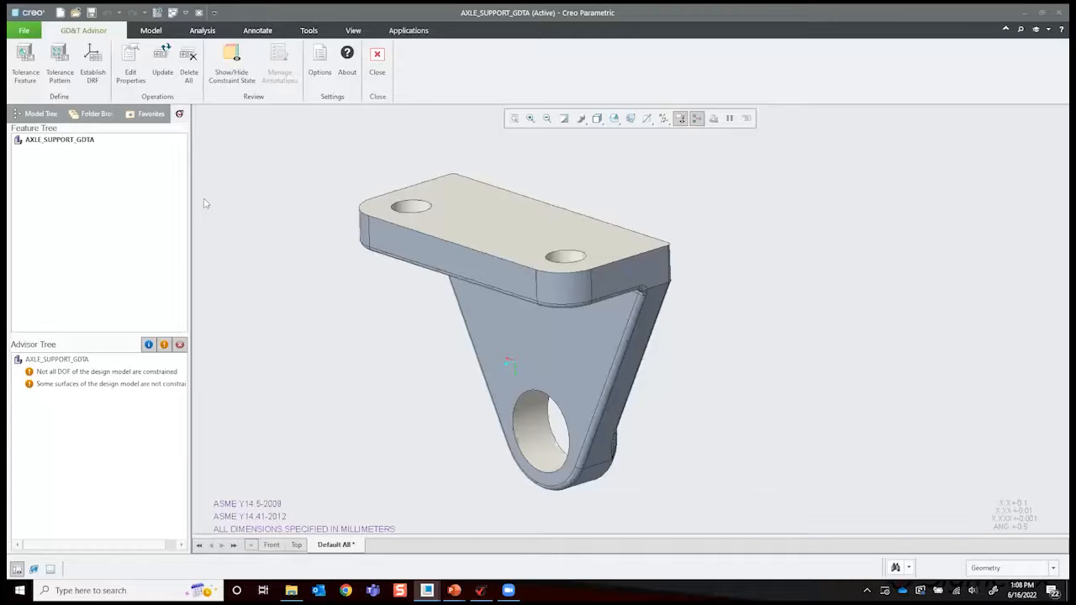
left_click(18, 32)
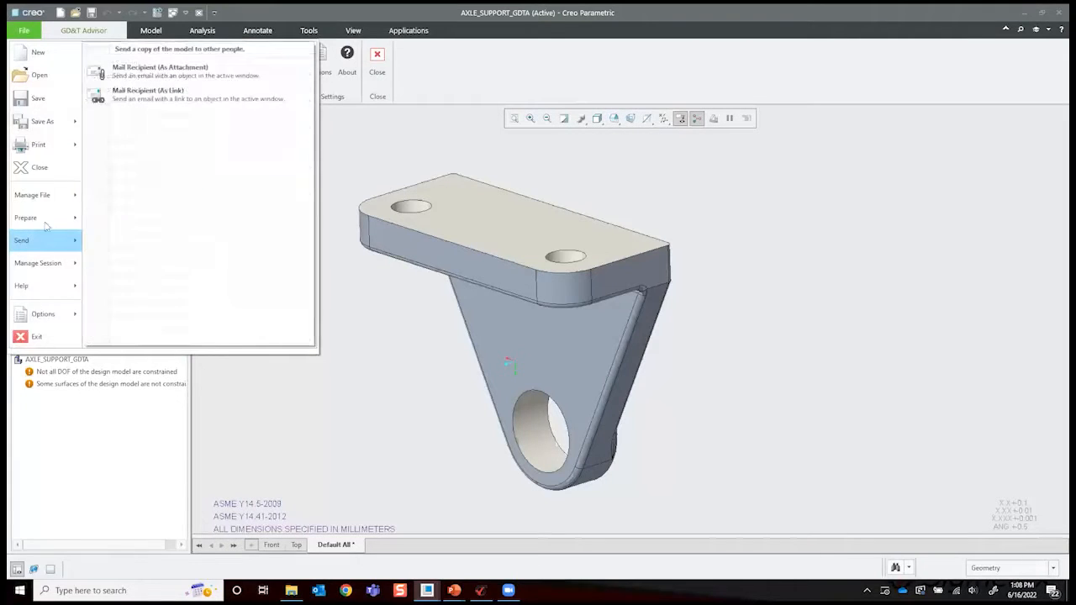
mouse_move(49, 202)
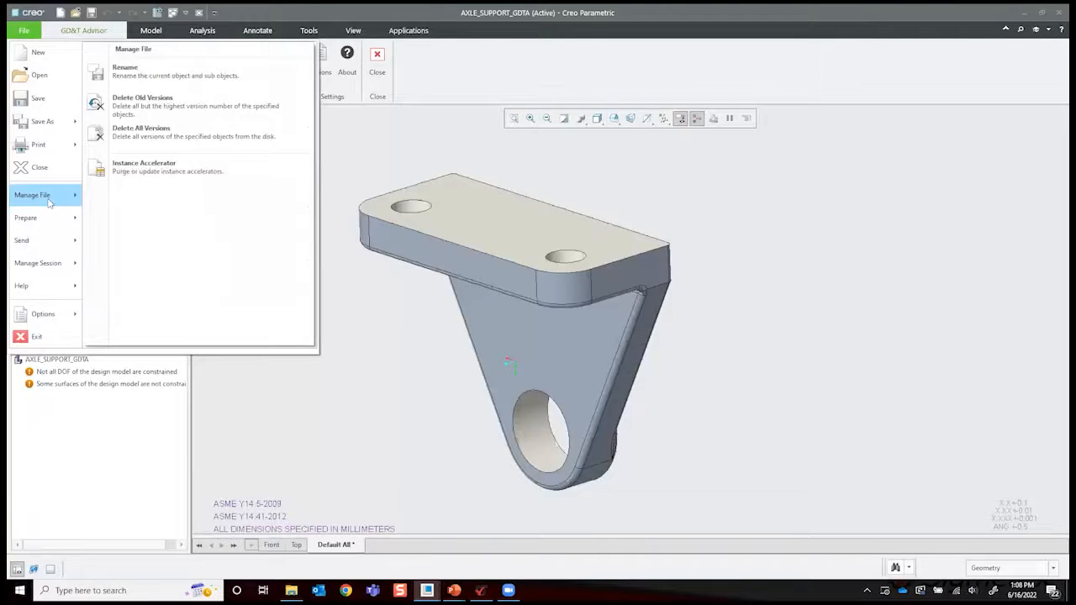
mouse_move(58, 221)
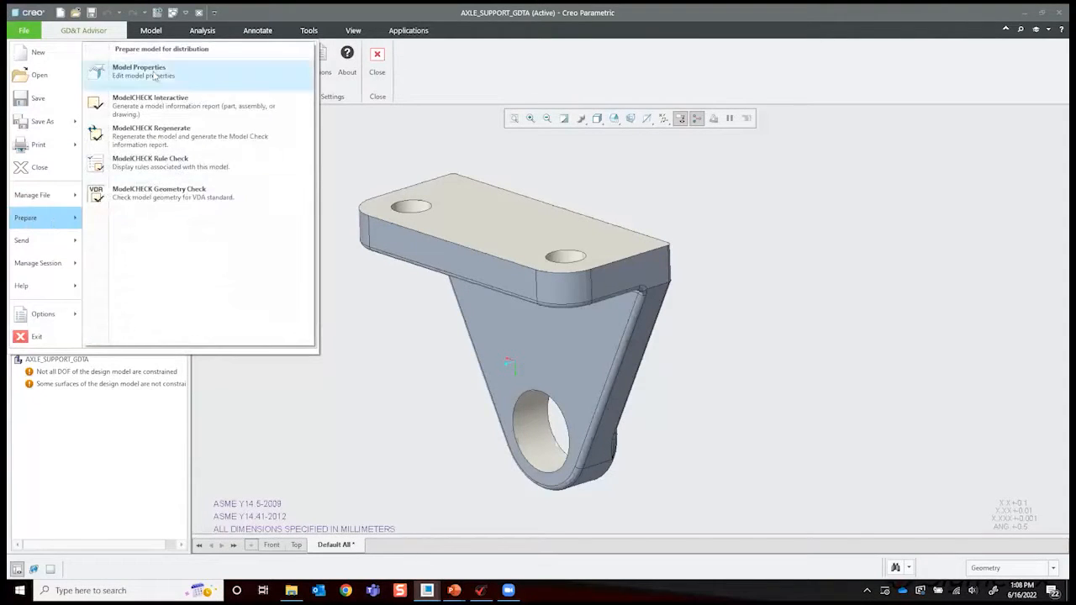
left_click(154, 75)
scroll(374, 318, "down", 3)
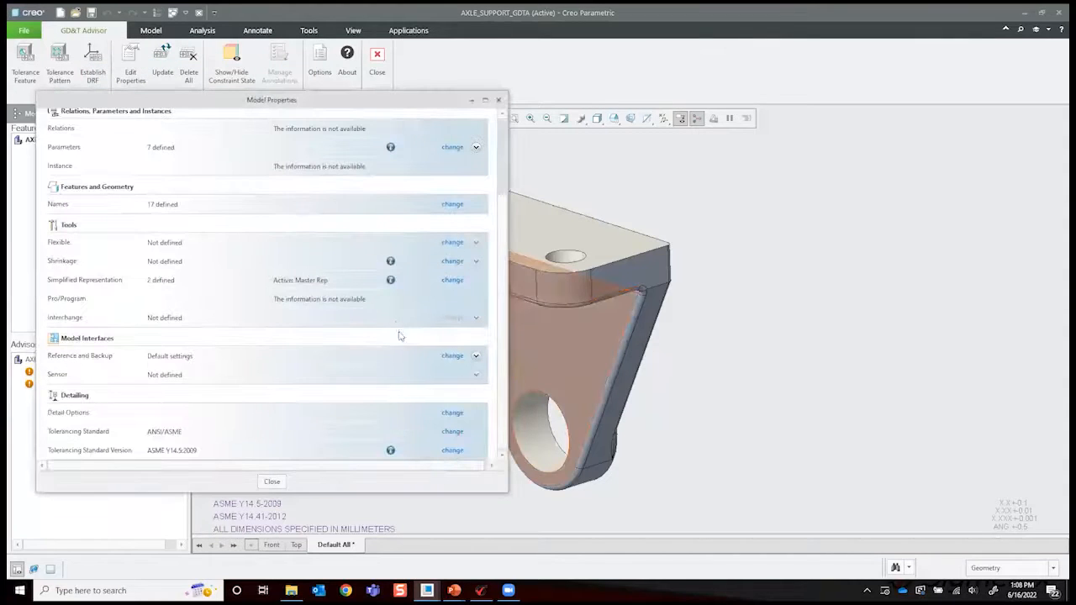
left_click(453, 432)
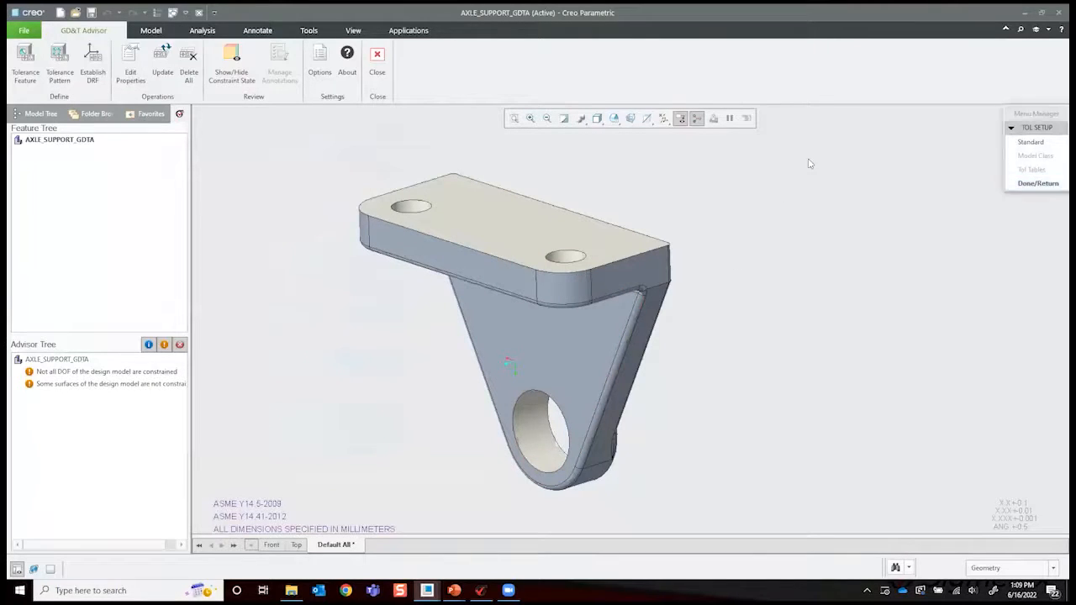
- Review the tolerancing standards offered for the model in its properties, keeping ANSI/ASME
left_click(23, 30)
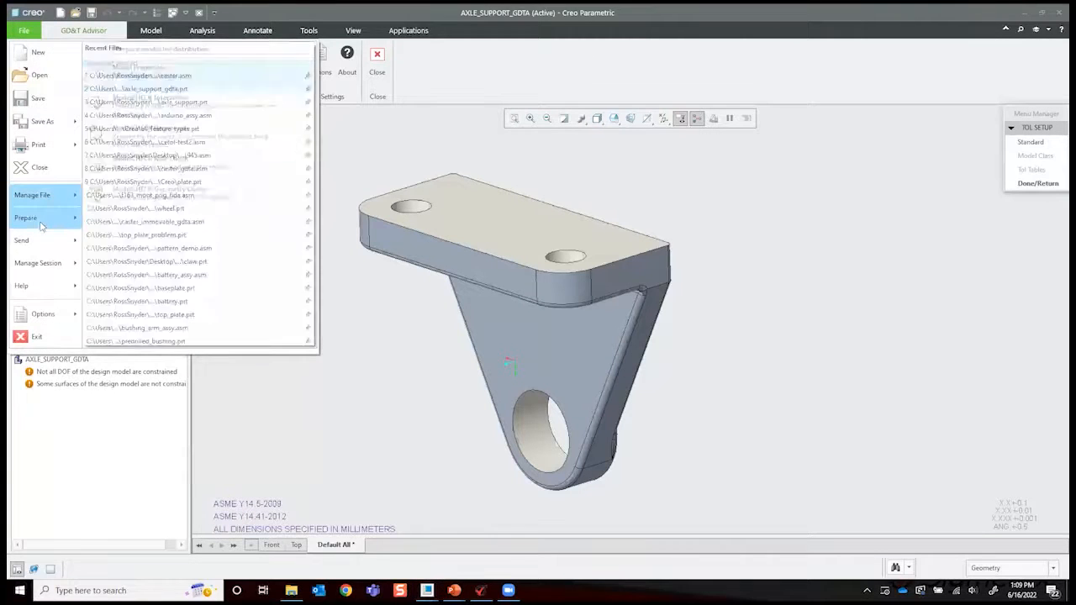
mouse_move(34, 217)
left_click(146, 74)
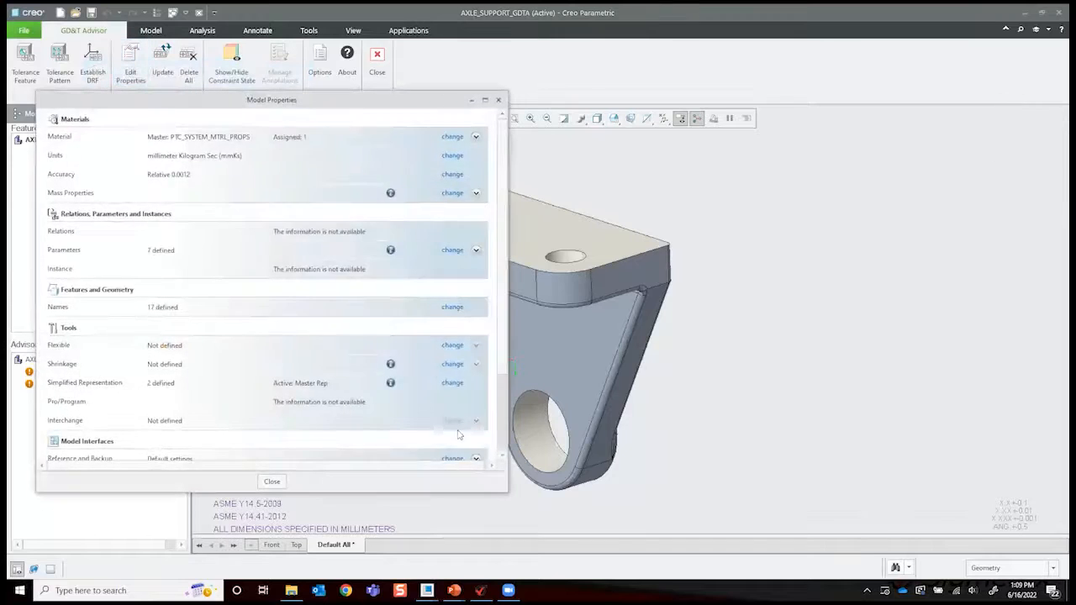
scroll(458, 421, "down", 3)
left_click(451, 431)
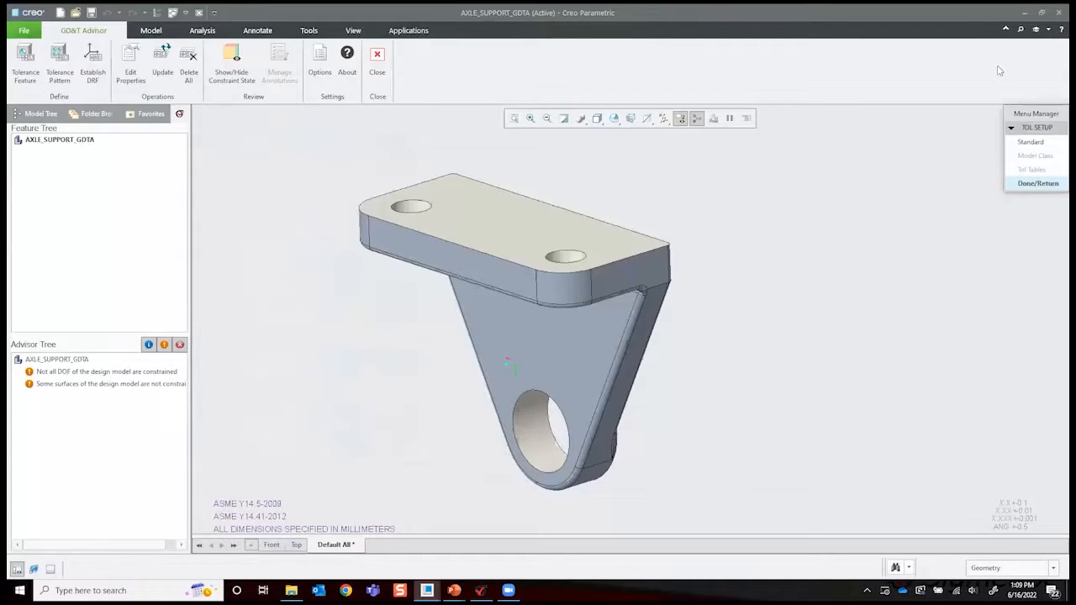
left_click(1024, 143)
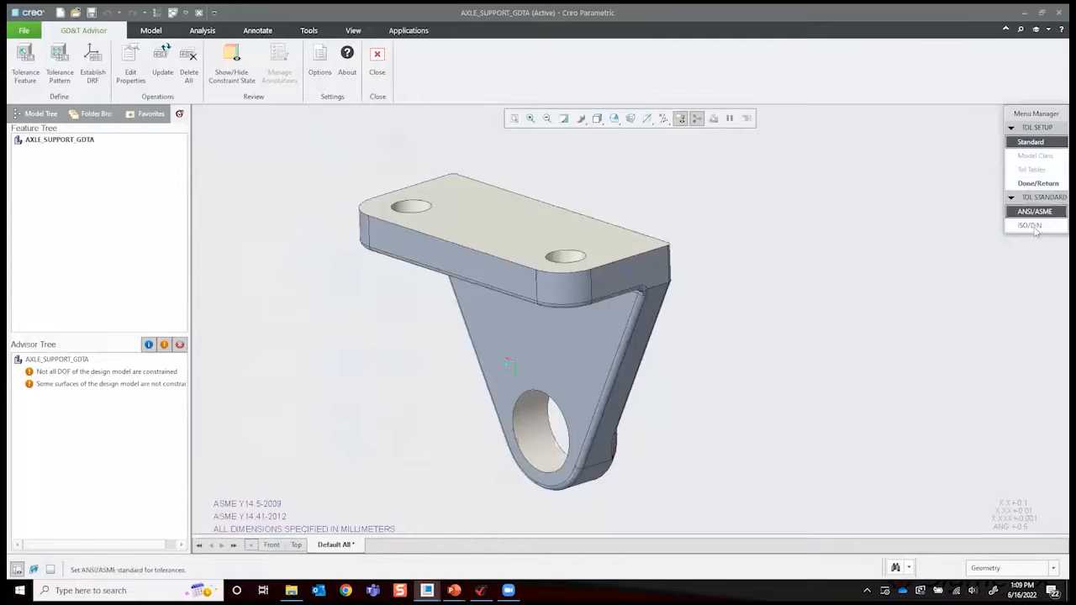
left_click(1042, 183)
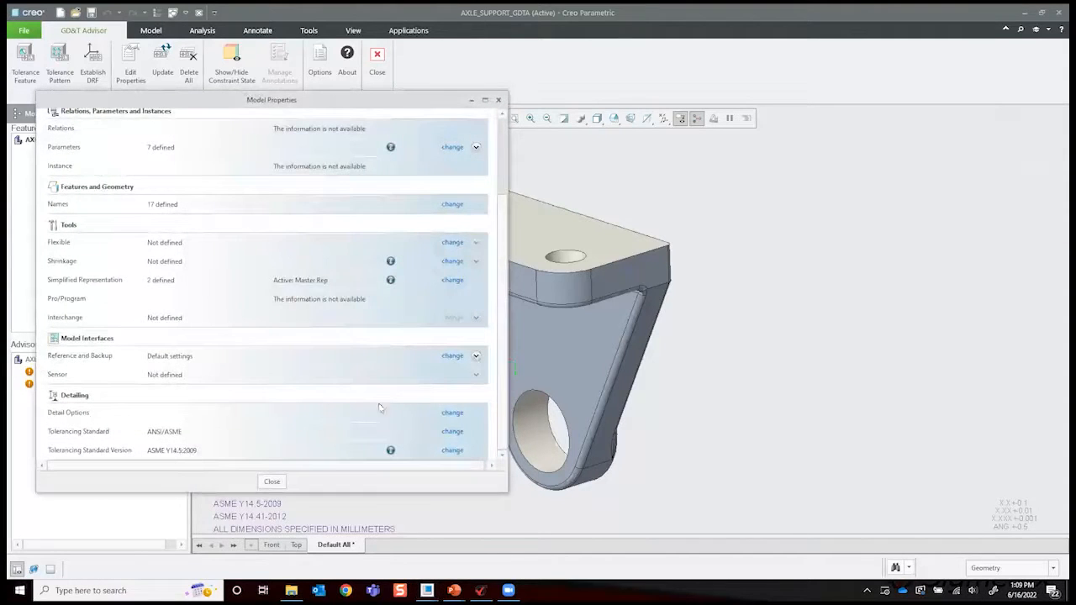
- Review the ASME Y14.5 version choices for the tolerancing standard, cancel the selection and close the model properties
left_click(452, 450)
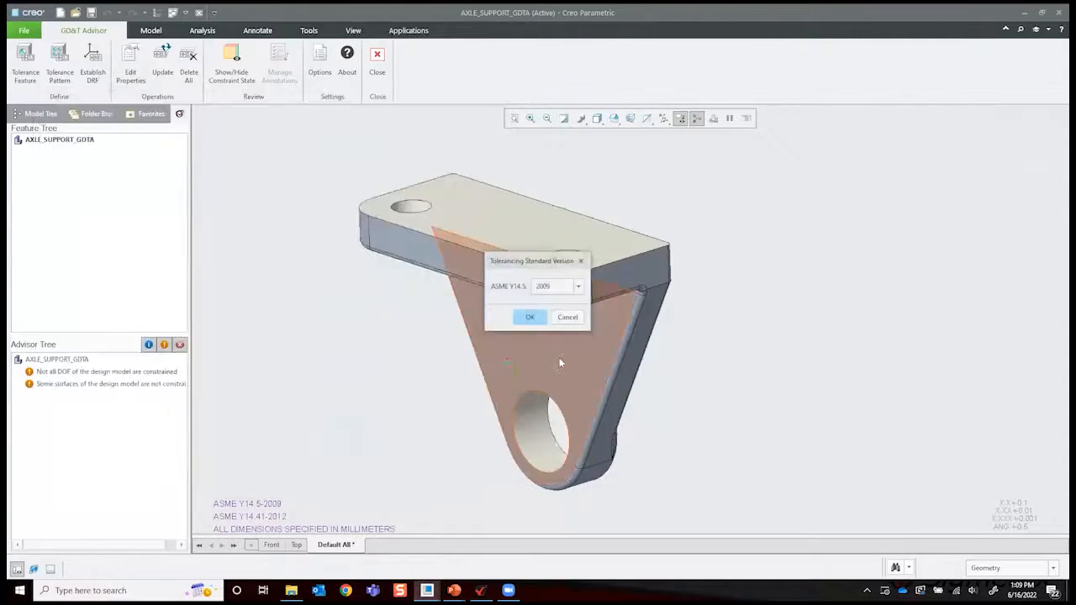
left_click(578, 288)
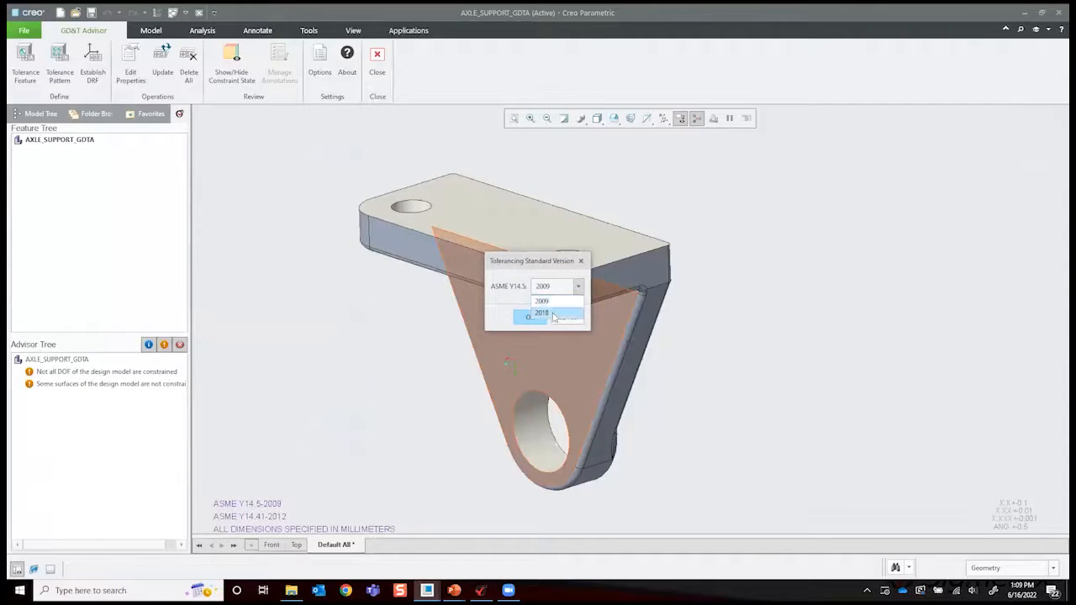
left_click(559, 282)
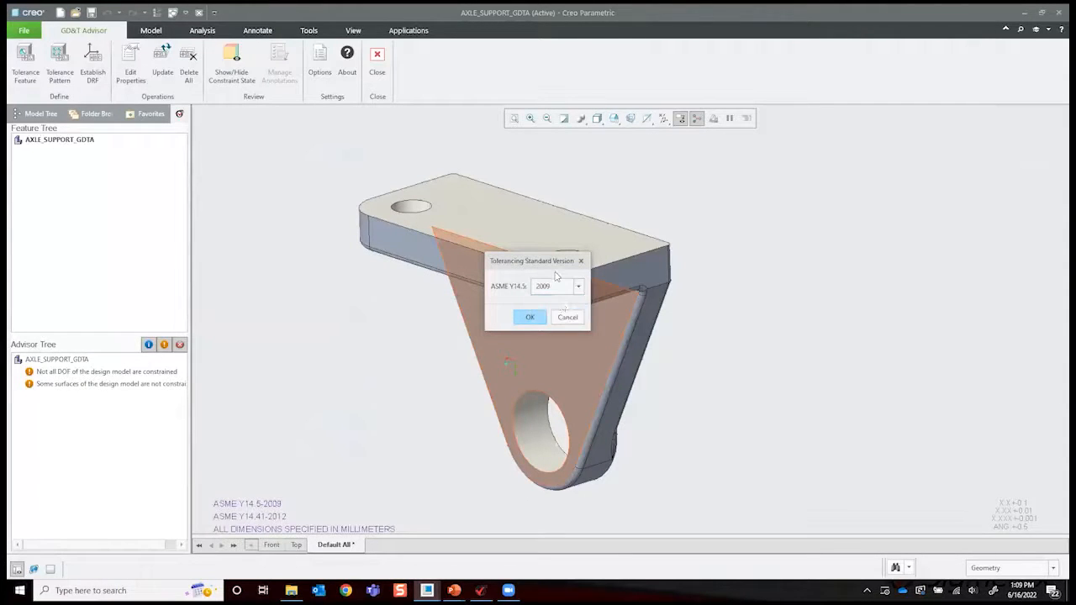
left_click(562, 317)
left_click(500, 101)
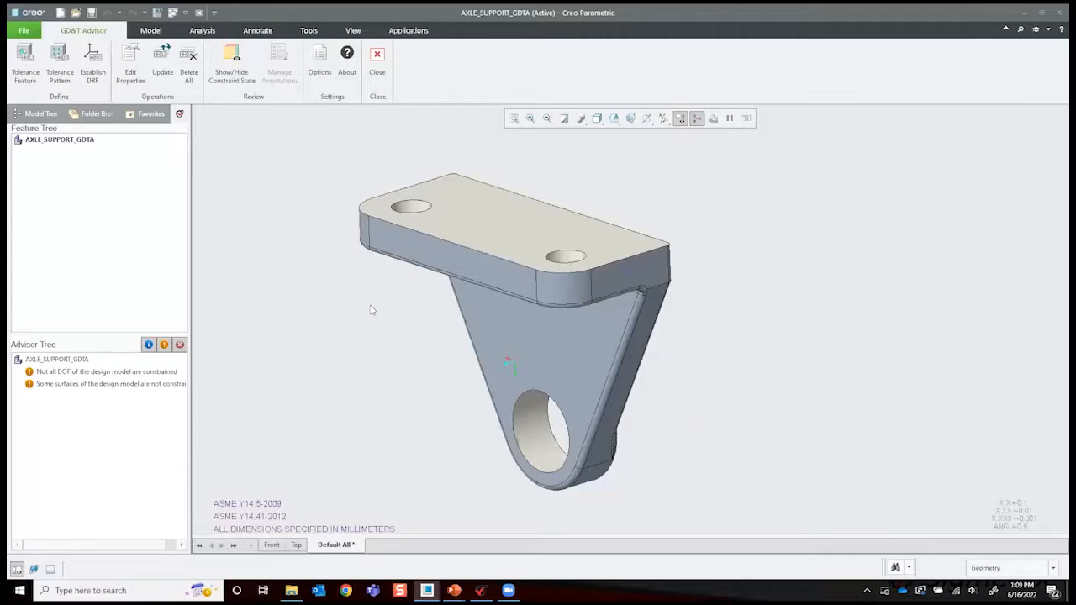
- Examine the mounting plate, its holes and the lower bore boss of the axle support from several sides
middle_click_drag(392, 352, 386, 338)
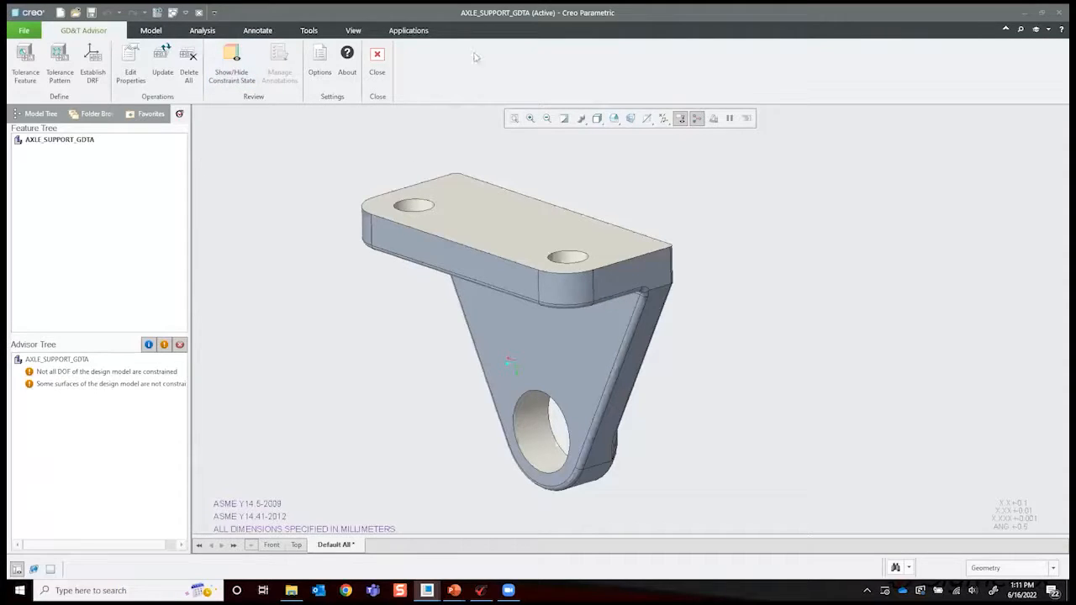
mouse_move(481, 362)
middle_mouse_down()
mouse_move(703, 364)
mouse_move(701, 345)
middle_mouse_up()
middle_click_drag(722, 352, 580, 289)
middle_click_drag(508, 221, 624, 344)
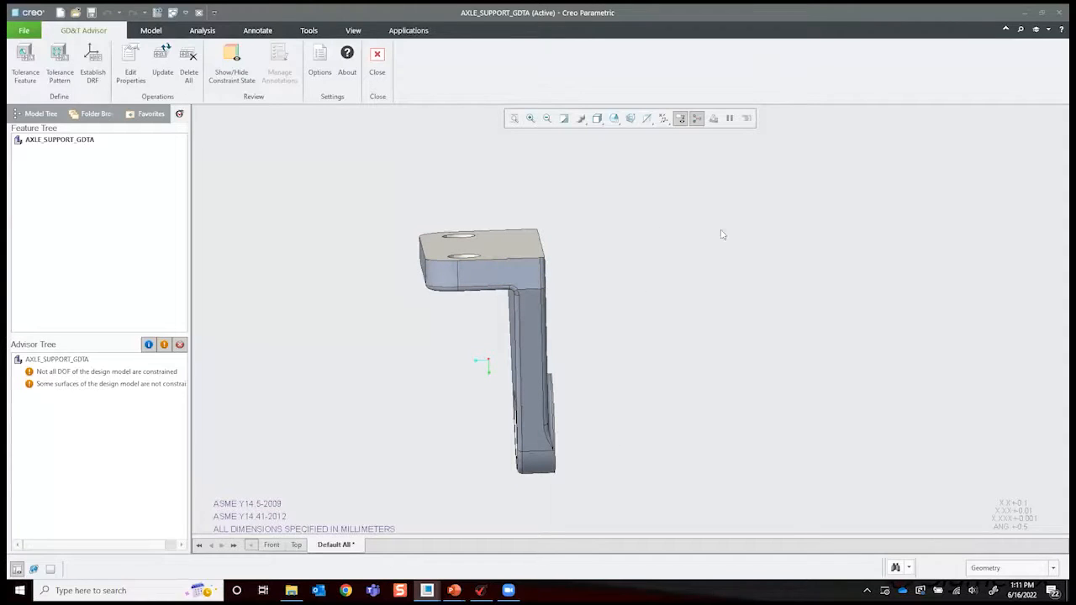
mouse_move(660, 304)
middle_mouse_down()
mouse_move(653, 281)
mouse_move(680, 291)
mouse_move(675, 271)
mouse_move(620, 370)
mouse_move(542, 224)
middle_mouse_up()
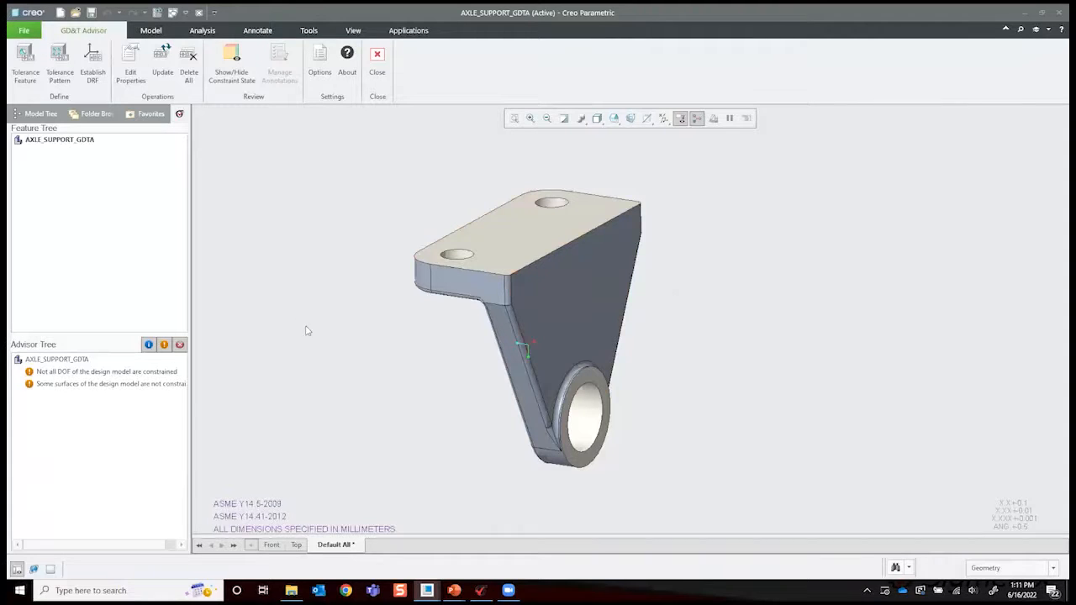
mouse_move(236, 491)
middle_mouse_down()
mouse_move(108, 375)
mouse_move(65, 353)
middle_mouse_up()
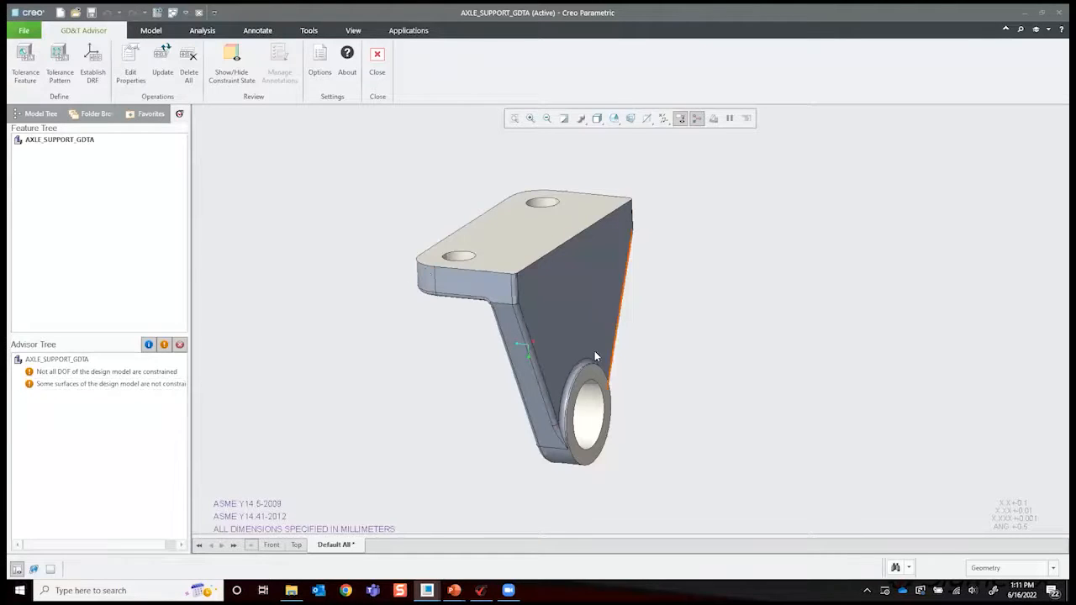
middle_click_drag(725, 419, 741, 419)
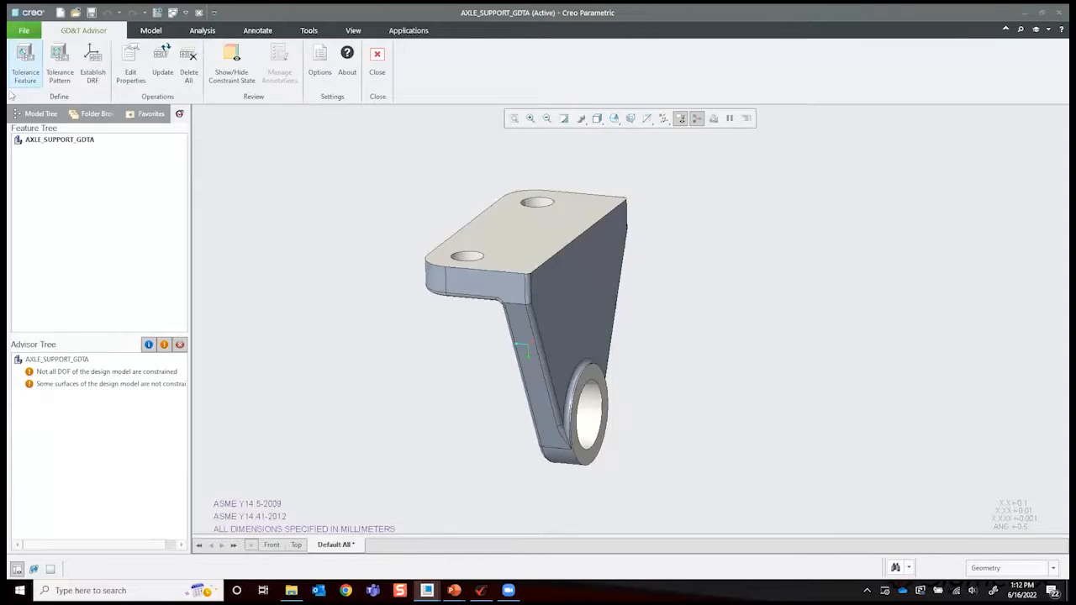
- Add the top face of the mounting plate as a planar surface tolerance feature
left_click(25, 61)
middle_click_drag(449, 327, 678, 295)
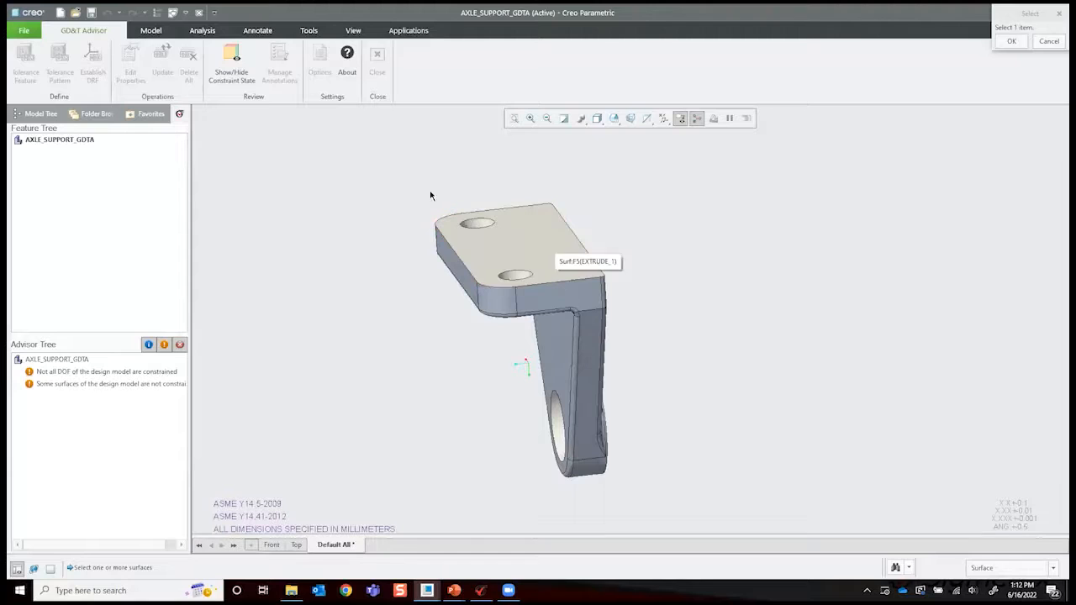
left_click(533, 243)
left_click(986, 172)
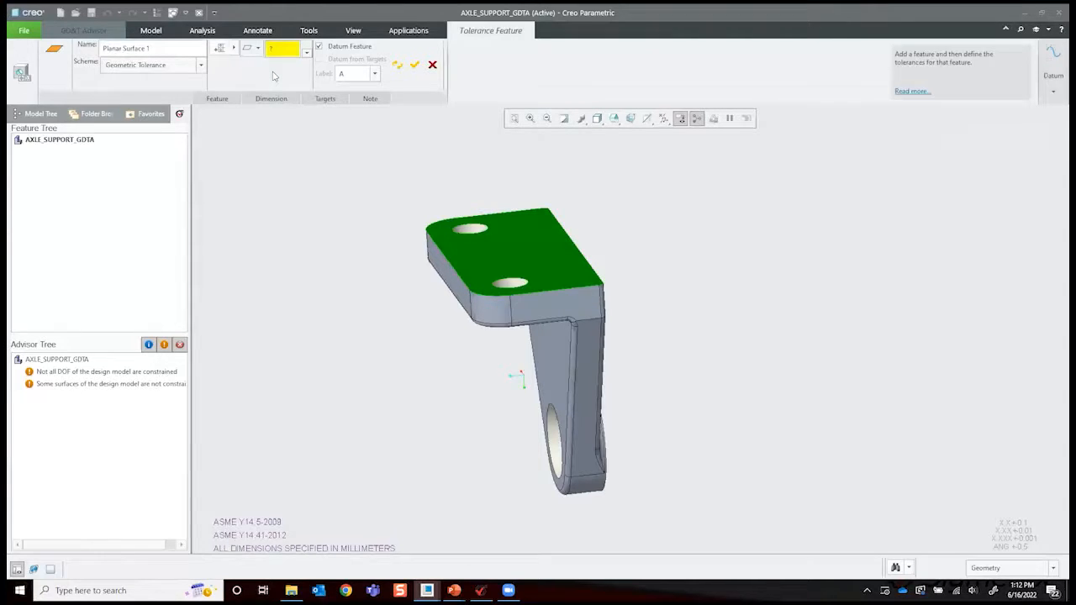
- Give the plate's top face a 0.05 flatness tolerance under the Geometric Tolerance scheme and define it as datum feature A
left_click(147, 48)
left_click(201, 65)
left_click(201, 66)
left_click(201, 66)
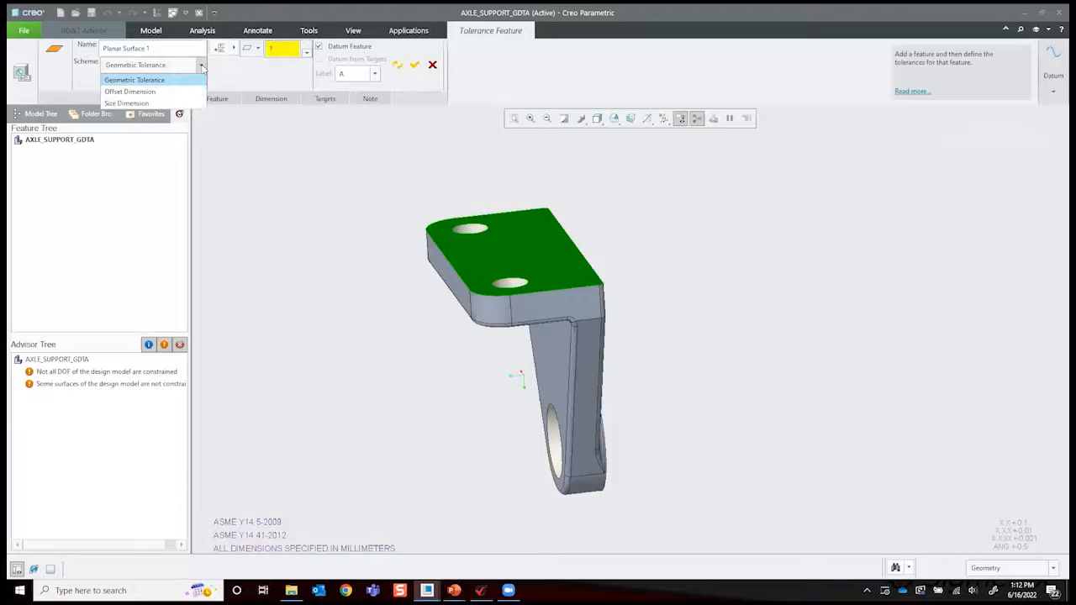
left_click(202, 66)
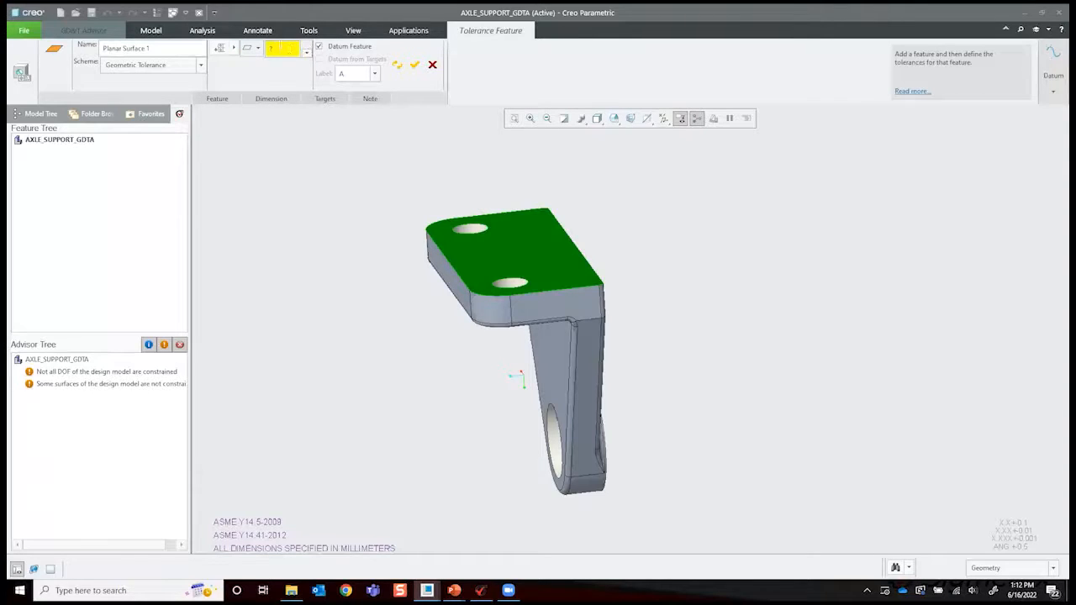
left_click(258, 49)
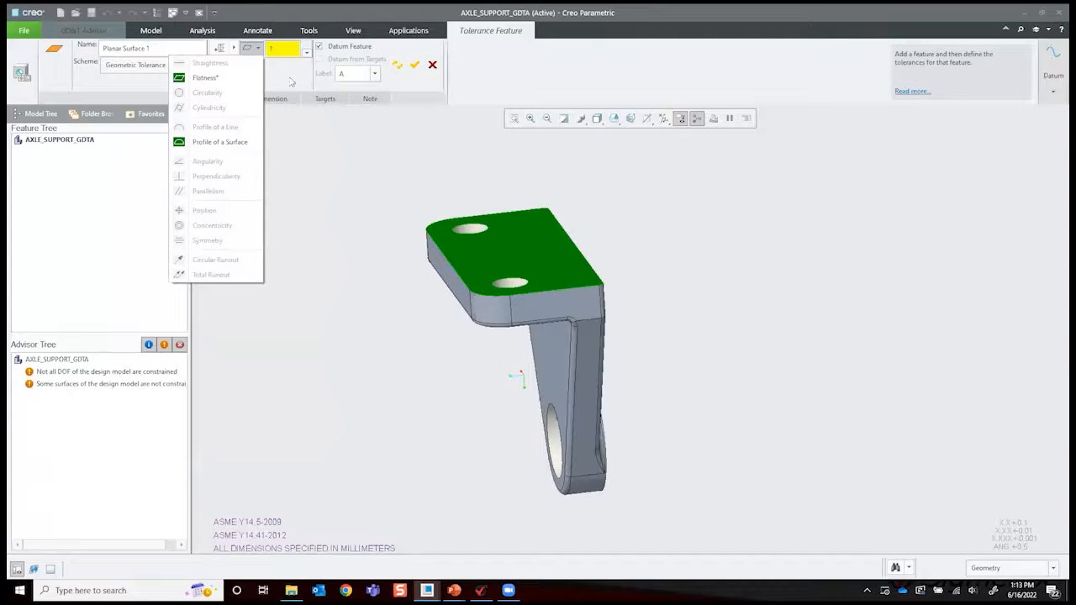
left_click(241, 80)
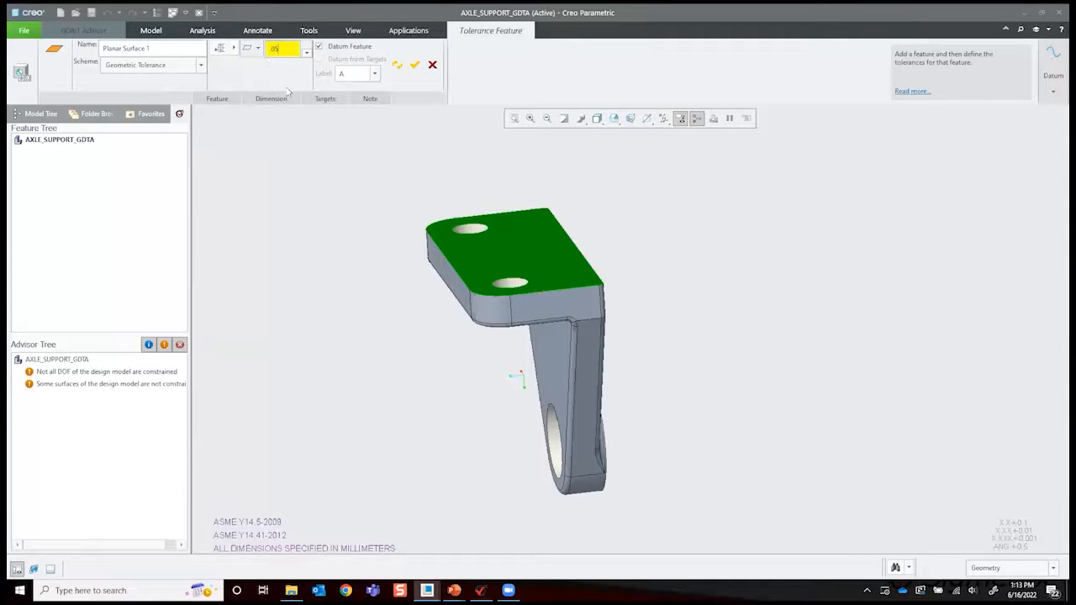
double_click(352, 74)
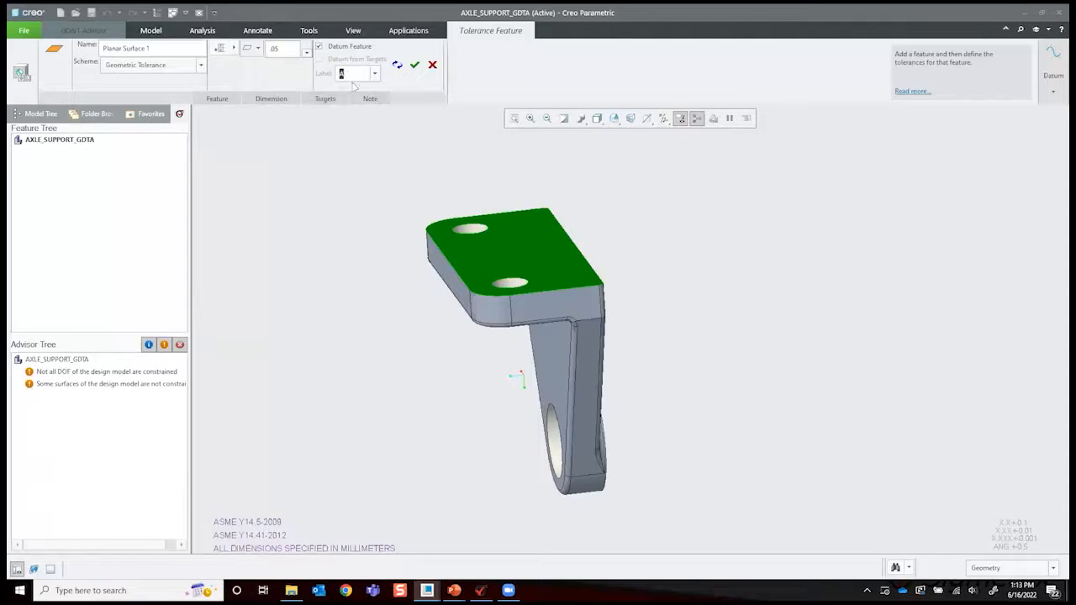
left_click(415, 65)
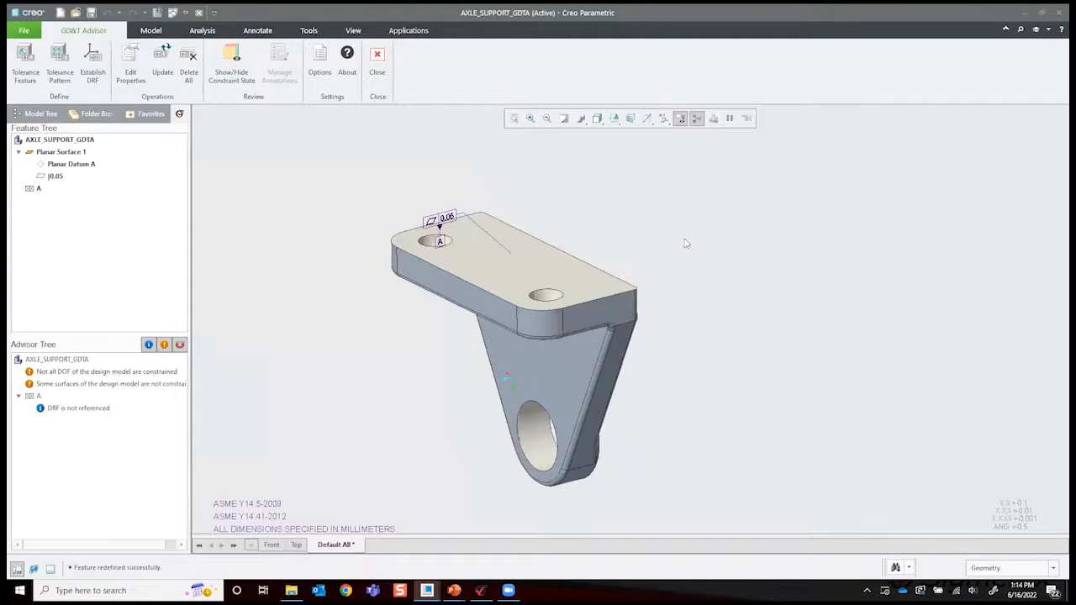
- Add the flat ring face of the boss around the lower bore as another planar surface tolerance feature
mouse_move(390, 192)
middle_mouse_down()
mouse_move(404, 211)
mouse_move(386, 209)
middle_mouse_up()
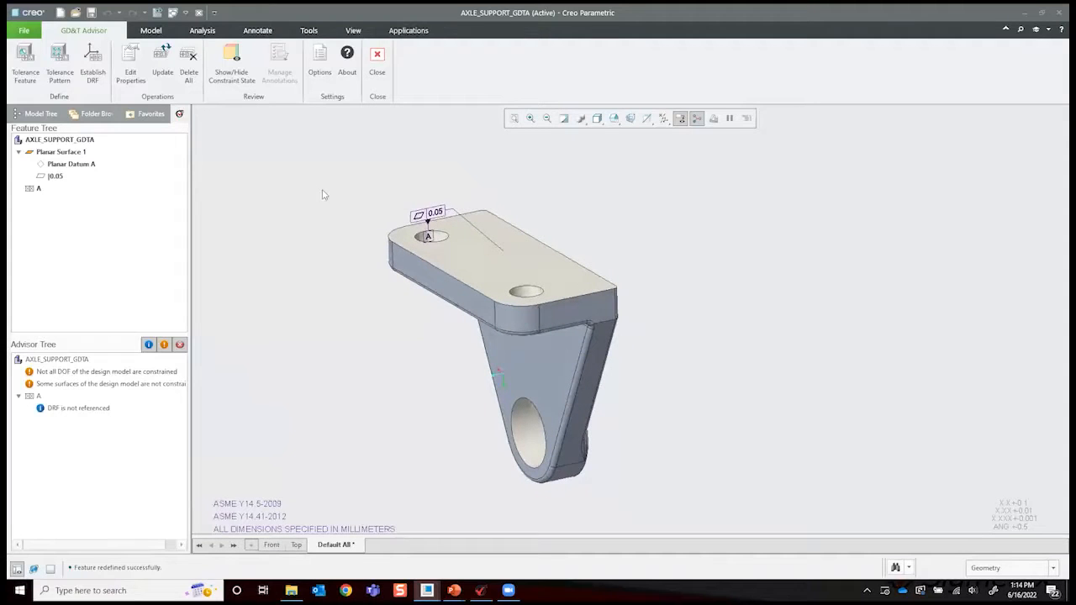
mouse_move(264, 227)
middle_mouse_down()
mouse_move(241, 186)
mouse_move(94, 116)
mouse_move(123, 148)
mouse_move(164, 168)
middle_mouse_up()
mouse_move(558, 414)
middle_mouse_down()
mouse_move(495, 372)
mouse_move(629, 389)
mouse_move(500, 320)
middle_mouse_up()
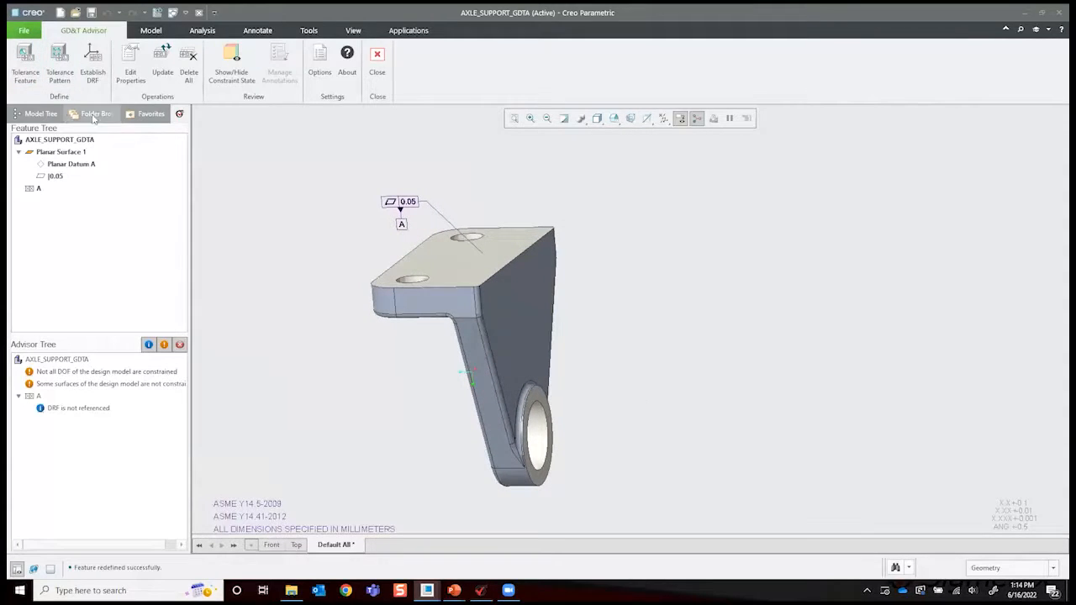
left_click(25, 59)
scroll(572, 450, "up", 5)
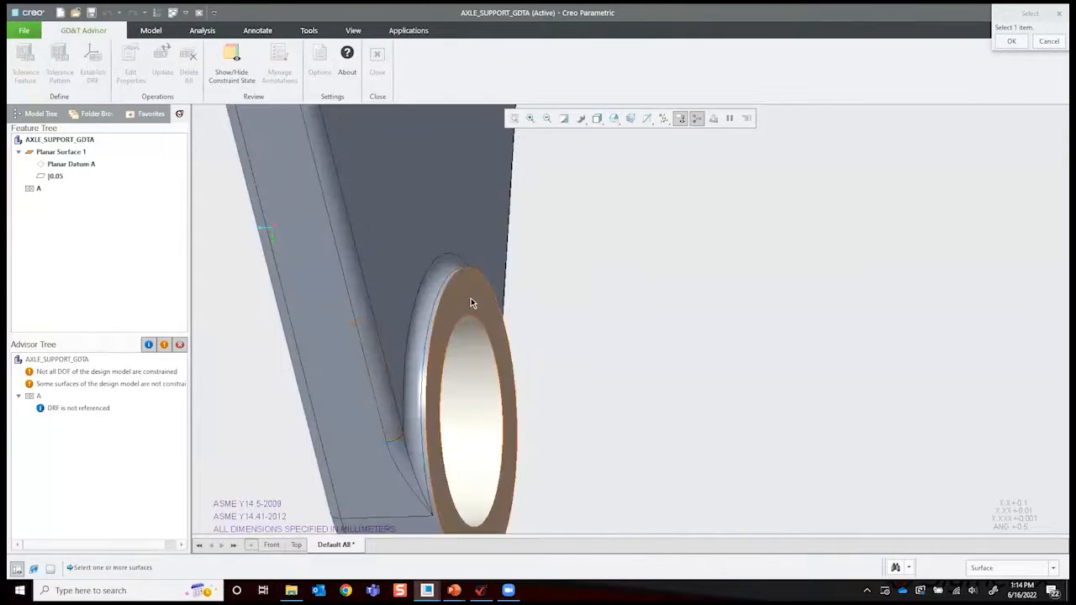
left_click(471, 297)
middle_click_drag(768, 379, 978, 190)
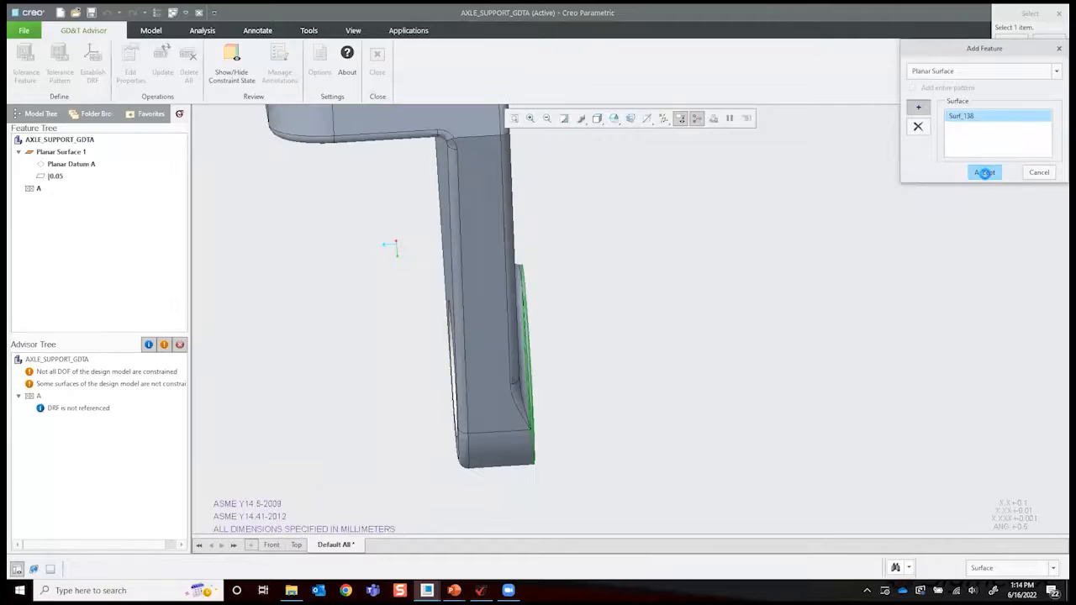
left_click(984, 171)
- Give the boss ring face a 0.1 perpendicularity tolerance relative to datum A and define it as datum feature B
middle_click_drag(335, 338, 361, 295)
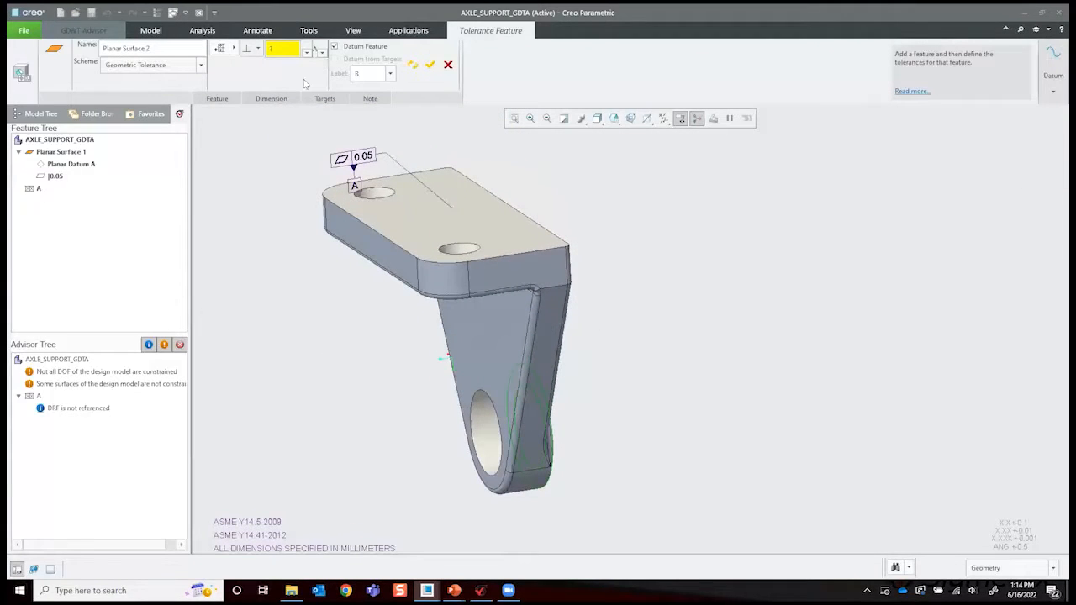
left_click(259, 49)
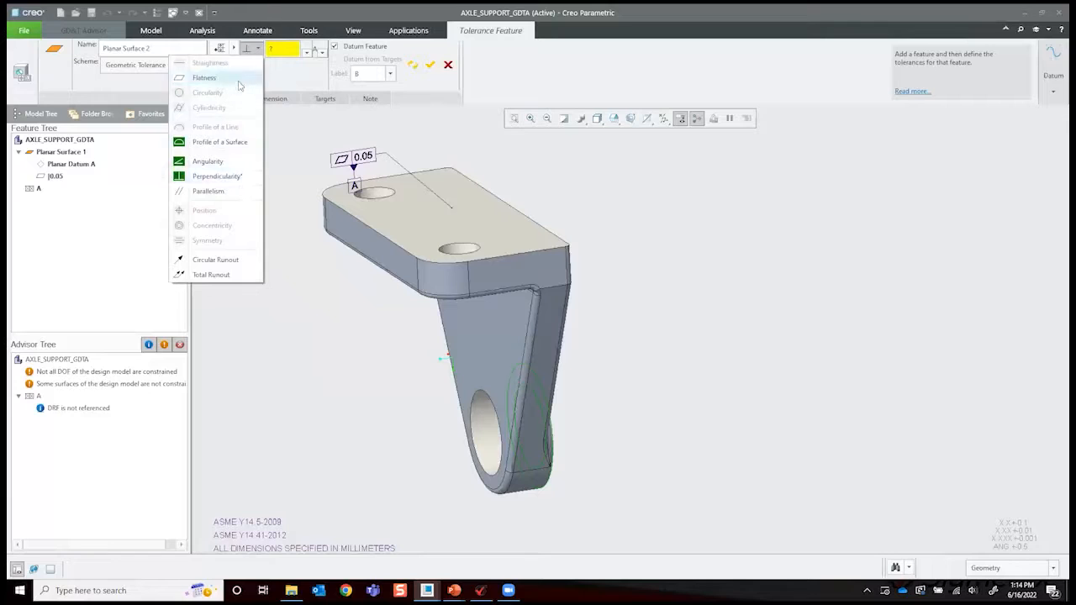
left_click(219, 176)
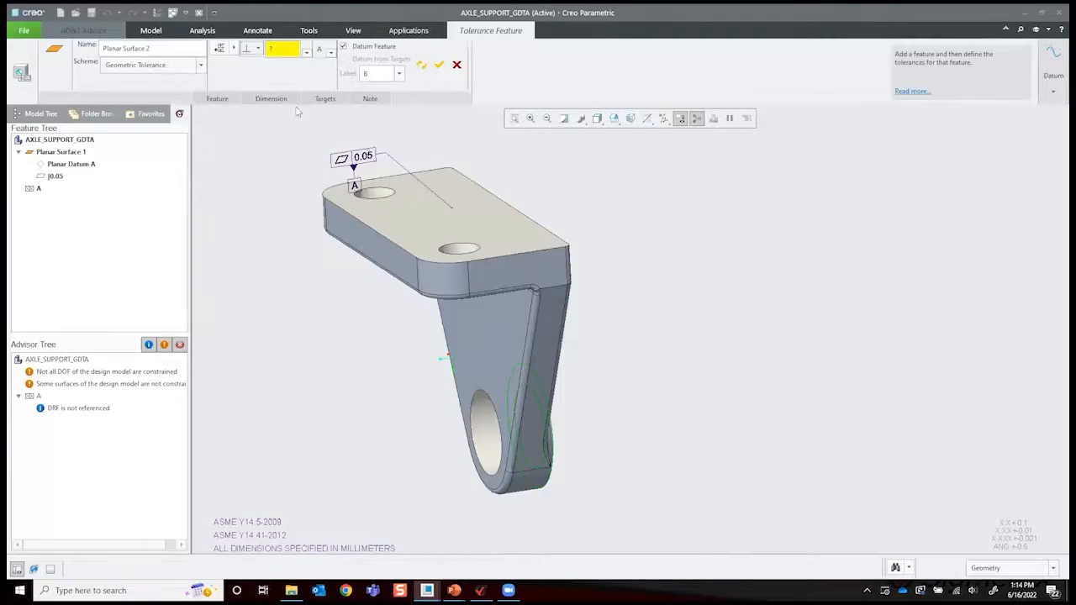
left_click(331, 52)
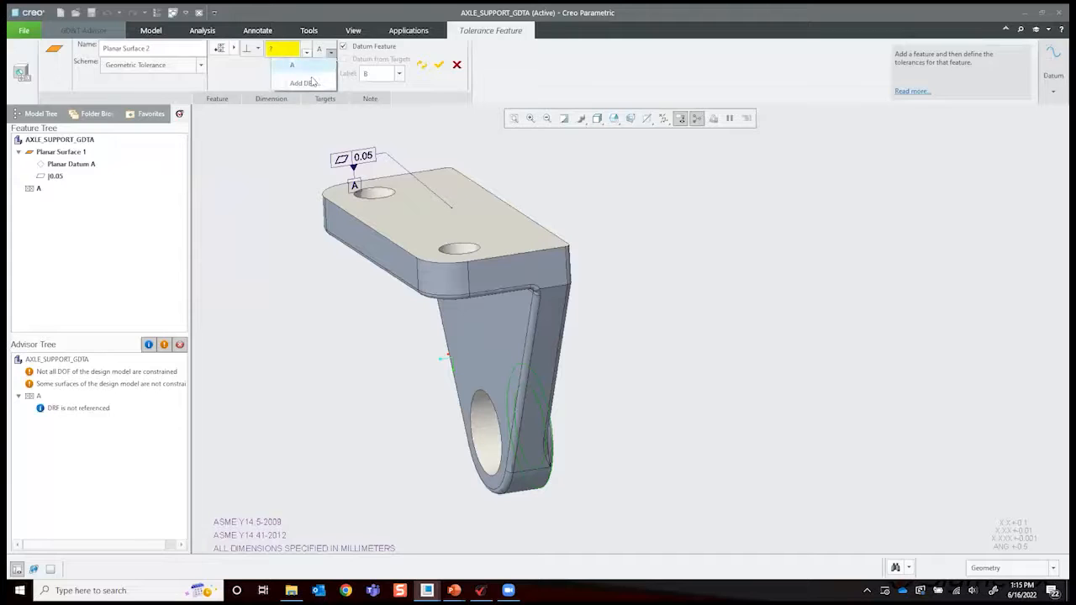
left_click(332, 55)
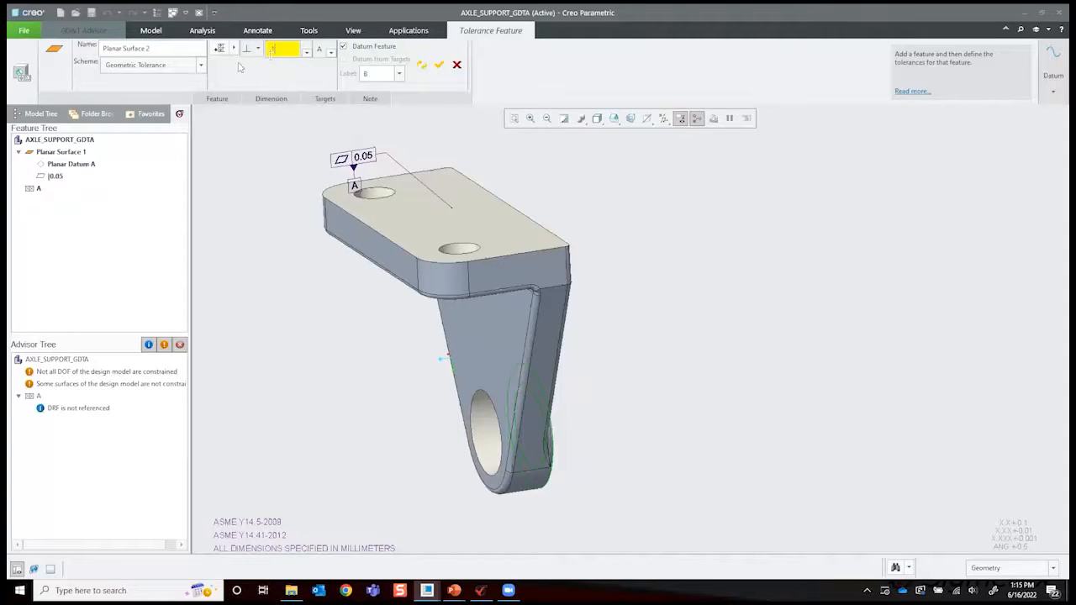
left_click(192, 49)
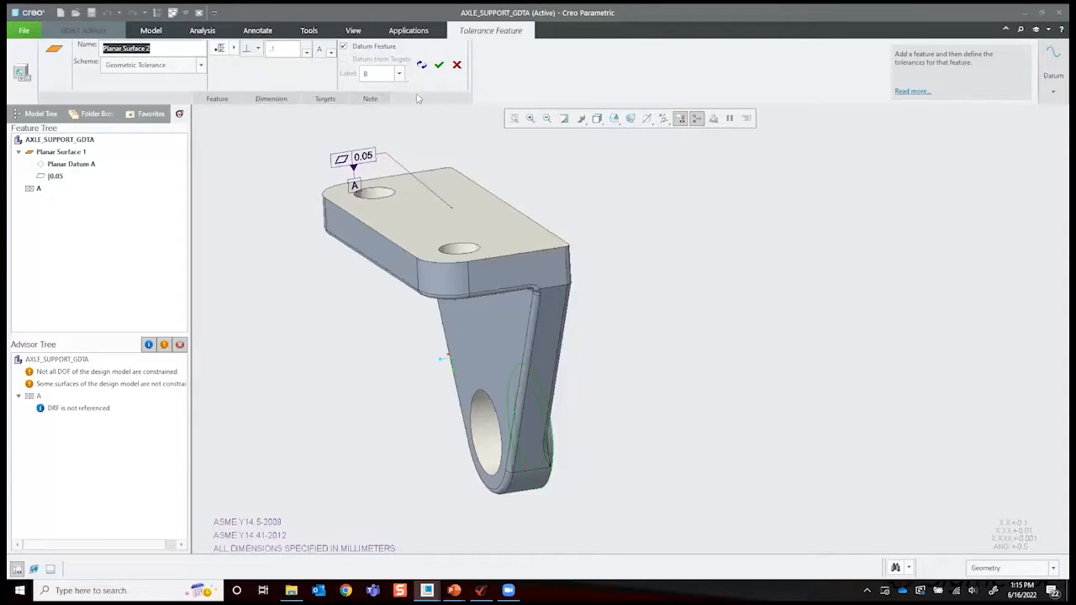
left_click(438, 64)
- Add the flat end face of the mounting plate as a planar surface tolerance feature
mouse_move(706, 299)
middle_mouse_down()
mouse_move(697, 304)
mouse_move(711, 286)
mouse_move(723, 300)
mouse_move(712, 280)
mouse_move(697, 300)
middle_mouse_up()
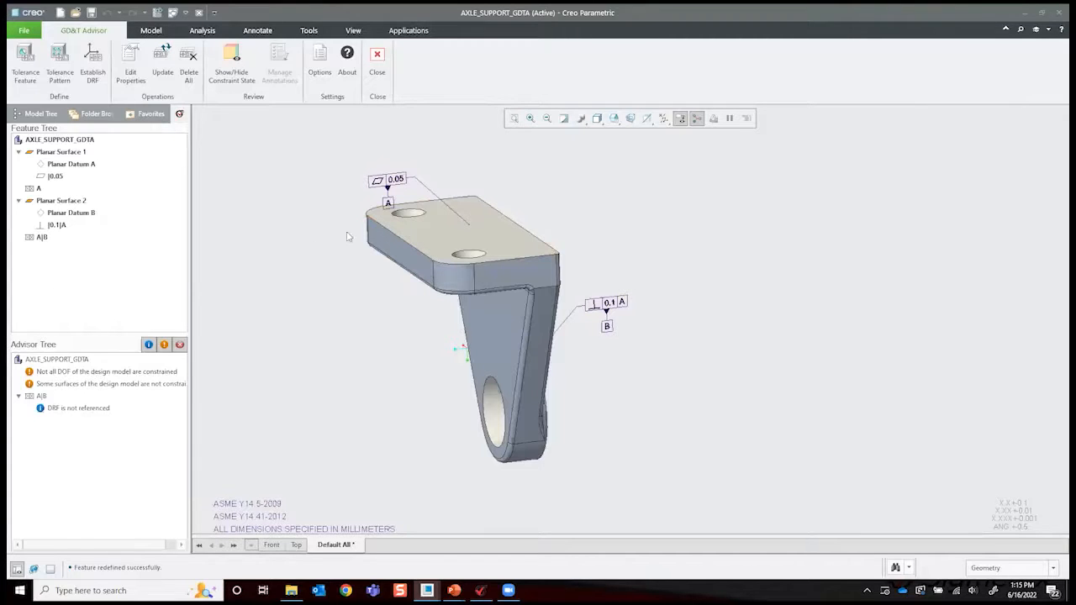
middle_click_drag(342, 323, 370, 260)
left_click(25, 60)
middle_click_drag(353, 336, 374, 262)
left_click(373, 260)
middle_click_drag(584, 290, 276, 219)
middle_click_drag(992, 192, 980, 172)
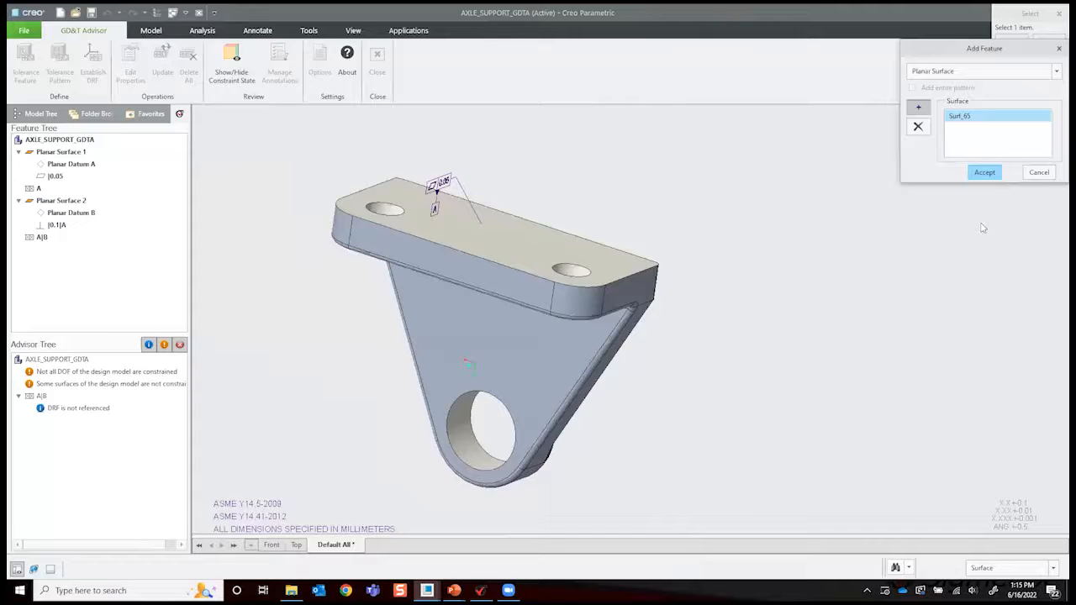
left_click(984, 172)
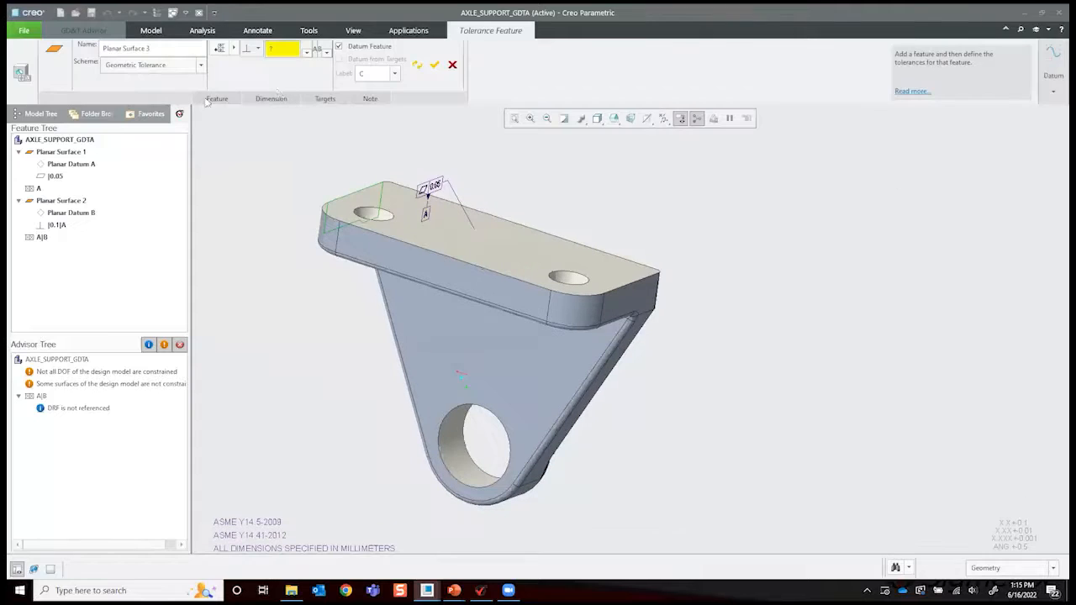
- Give the plate's end face a 0.1 perpendicularity tolerance relative to datums A and B, with the face defined as datum feature C
left_click(258, 50)
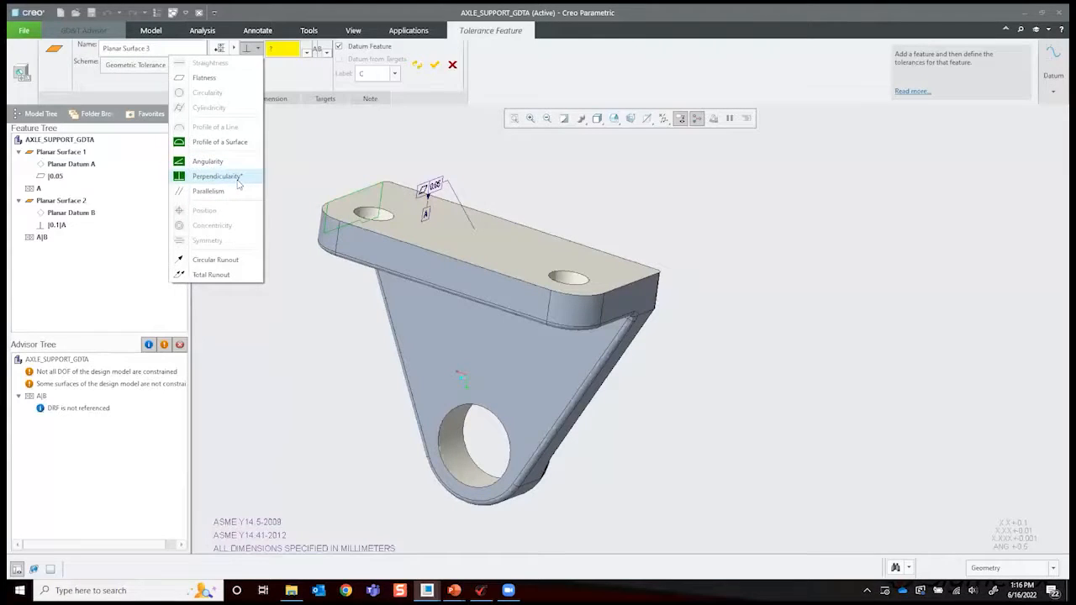
left_click(218, 176)
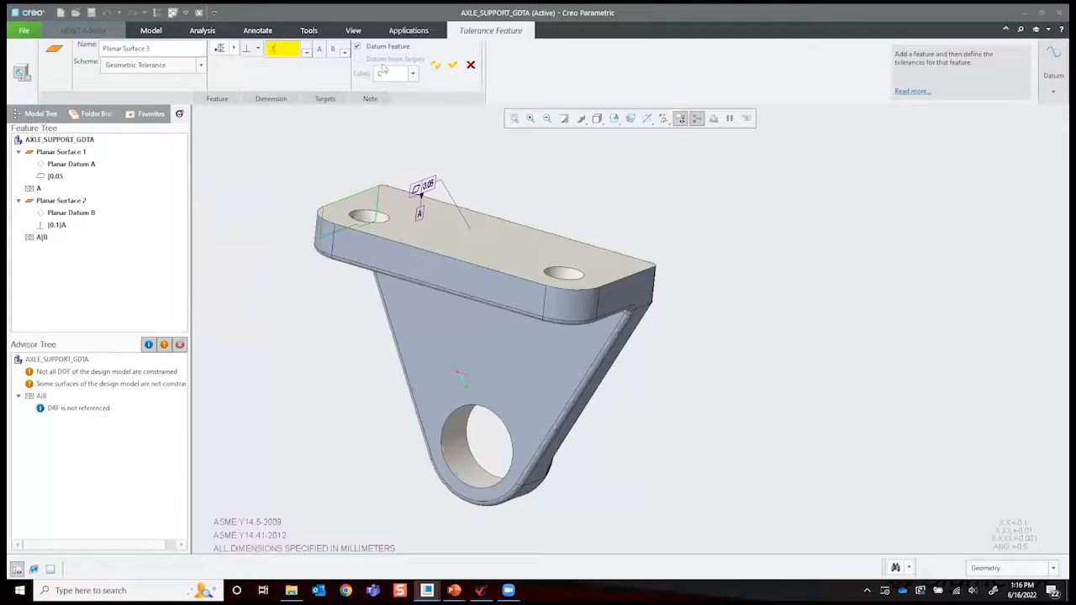
left_click(191, 50)
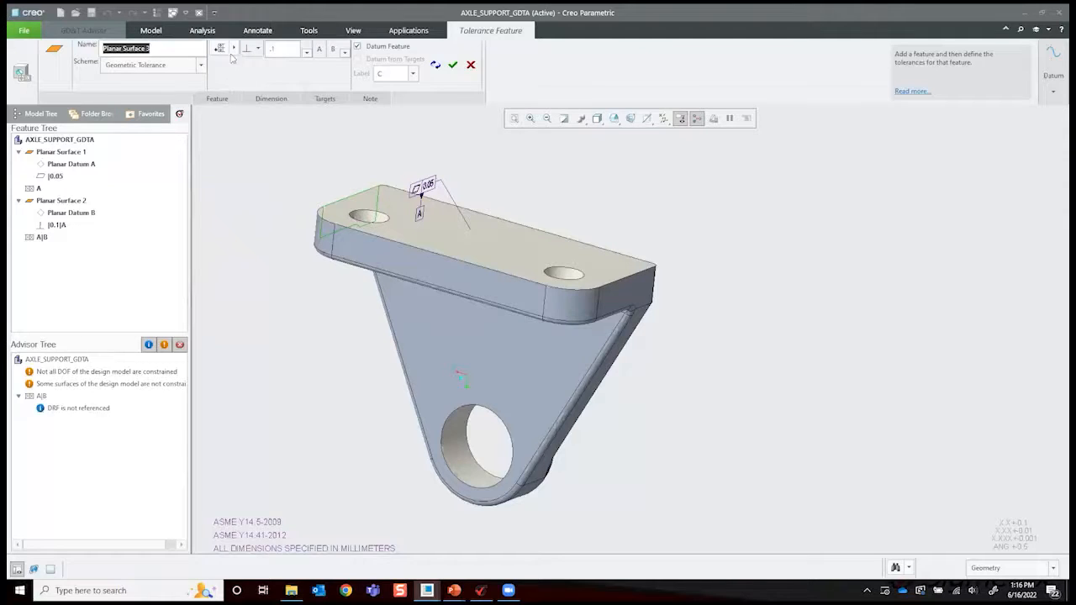
left_click(219, 48)
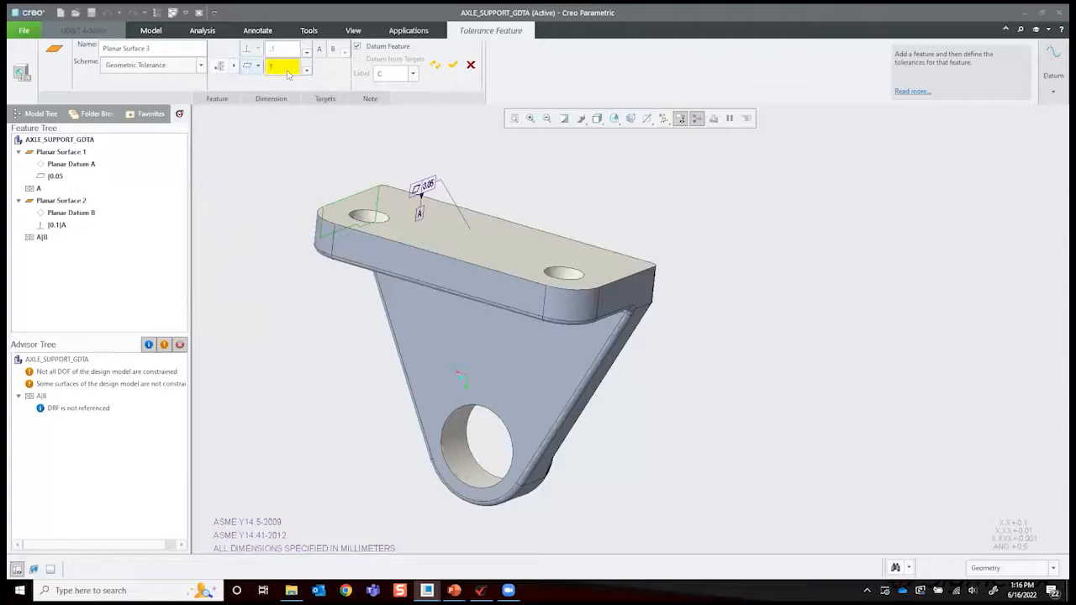
left_click(237, 69)
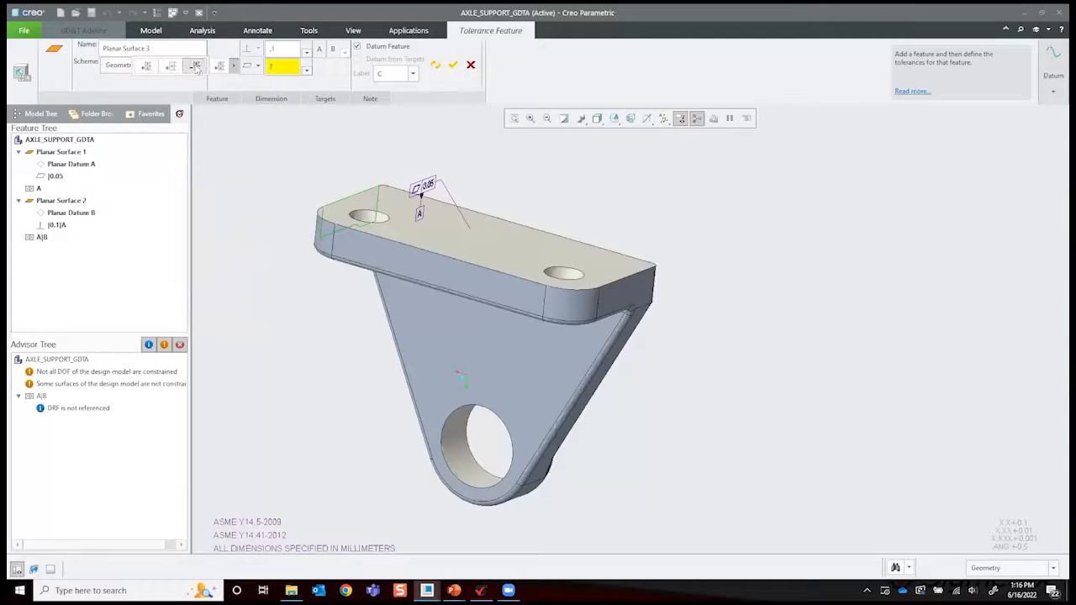
left_click(196, 68)
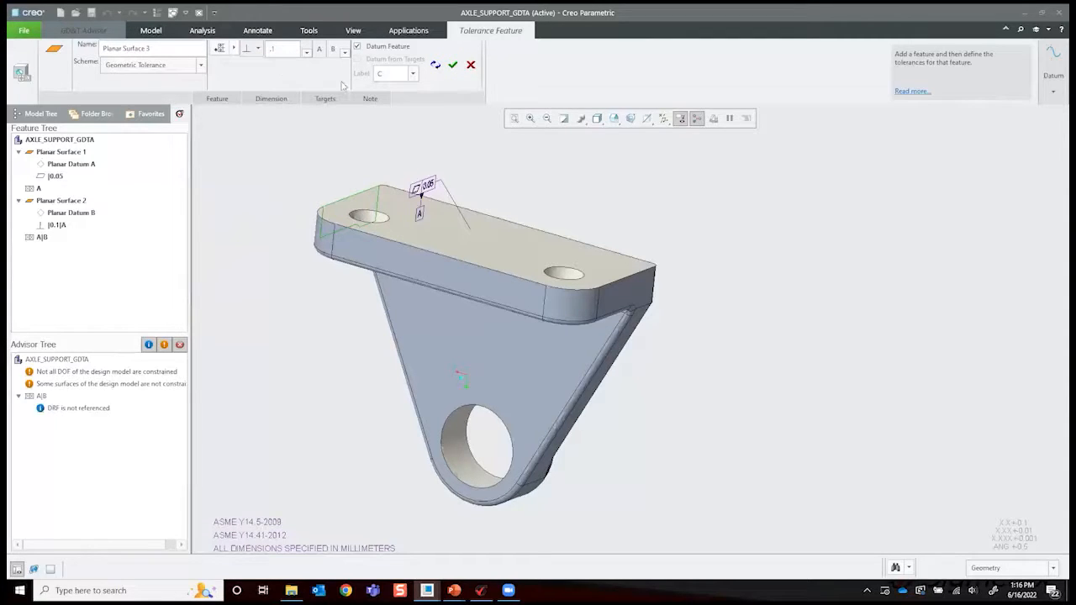
- Complete the end face's tolerance feature and inspect the annotations of datums A, B and C around the part
left_click(452, 65)
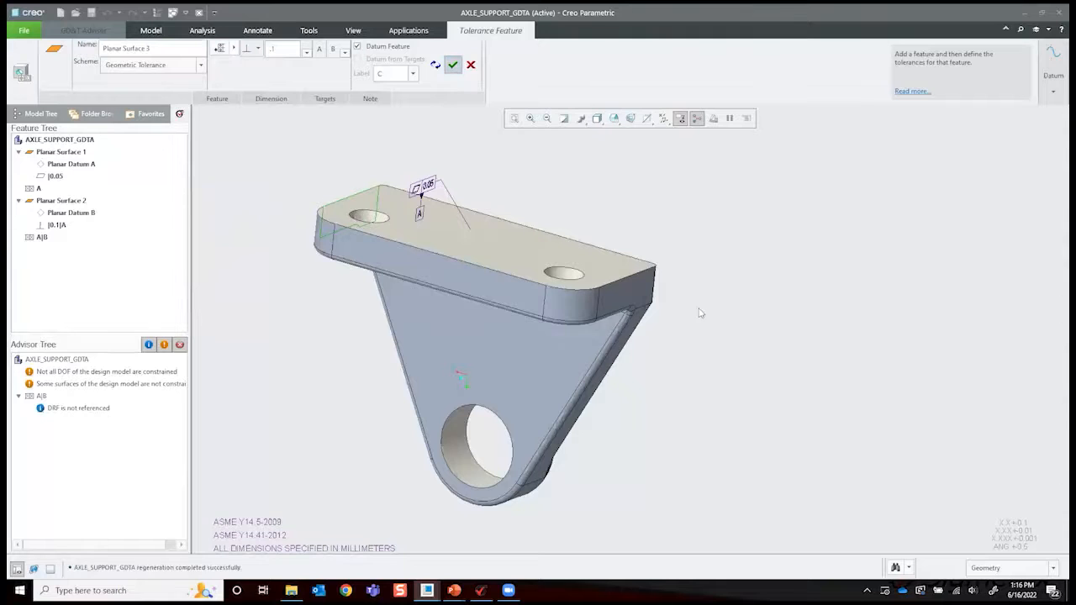
middle_click_drag(740, 268, 700, 244)
middle_click_drag(544, 314, 538, 314)
mouse_move(668, 216)
middle_mouse_down()
mouse_move(503, 217)
mouse_move(639, 202)
middle_mouse_up()
mouse_move(556, 188)
middle_mouse_down()
mouse_move(614, 345)
mouse_move(652, 355)
mouse_move(642, 343)
middle_mouse_up()
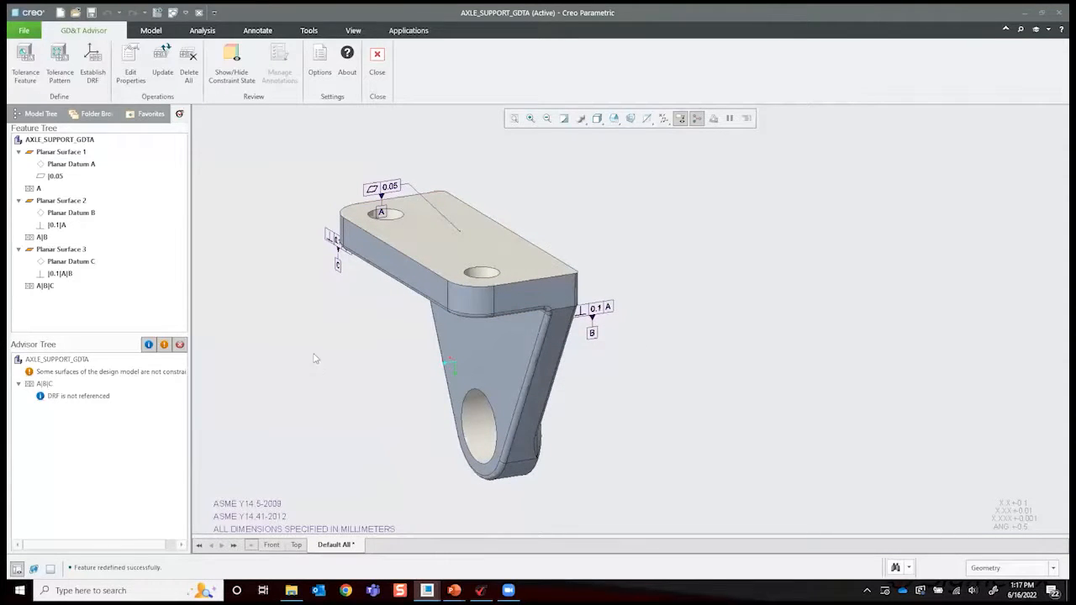
- Add the lower bore as a simple hole tolerance feature
mouse_move(577, 368)
middle_mouse_down()
mouse_move(586, 373)
mouse_move(519, 443)
middle_mouse_up()
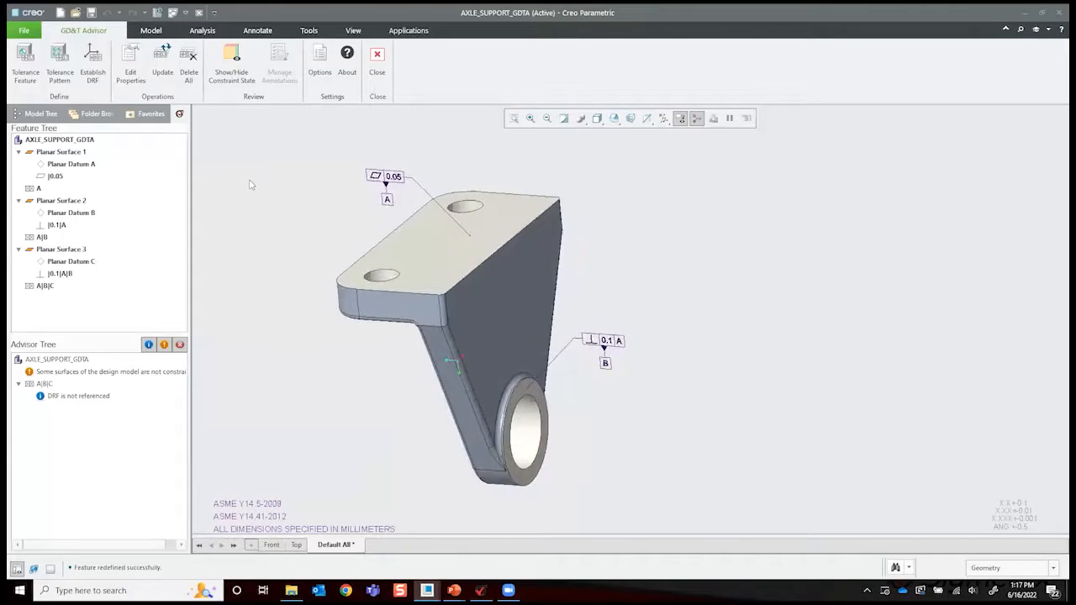
left_click(25, 63)
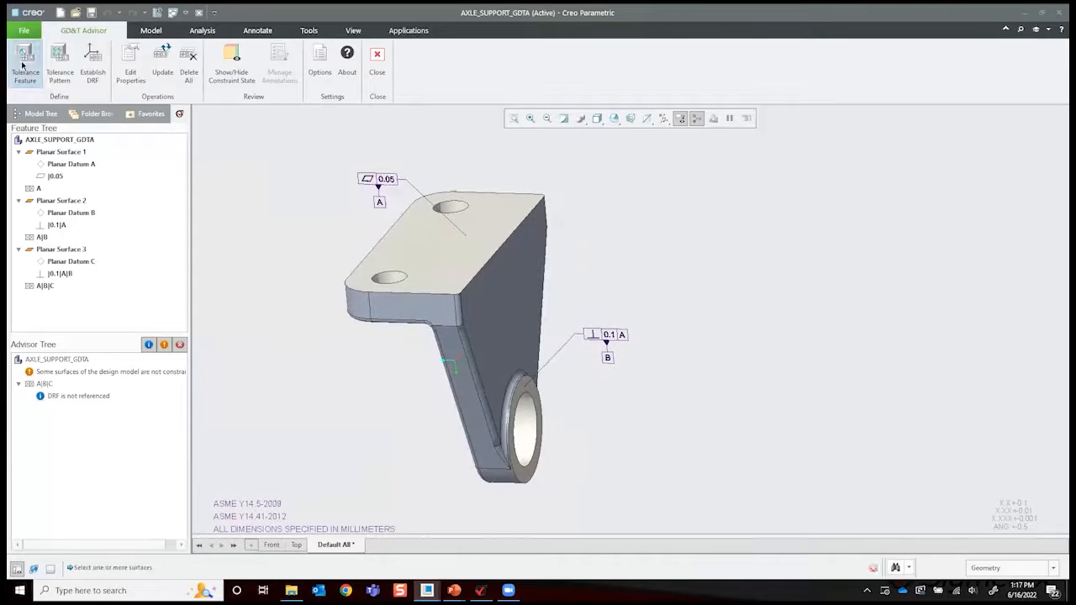
left_click(523, 427)
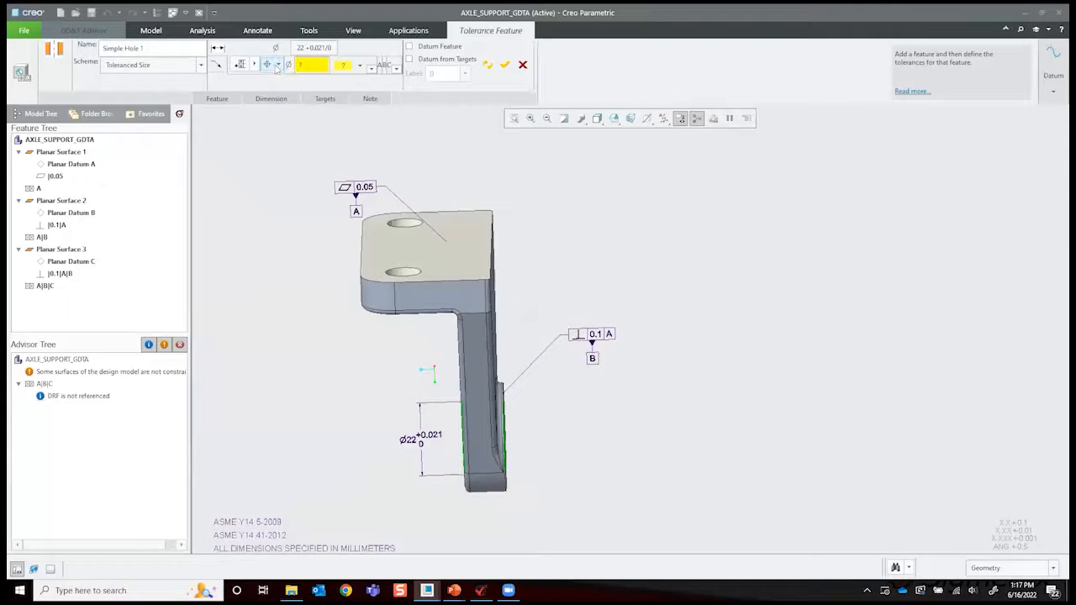
- Give the bore a diametral position tolerance of 0.1 referenced to the datum reference frame A|B|C
left_click(279, 66)
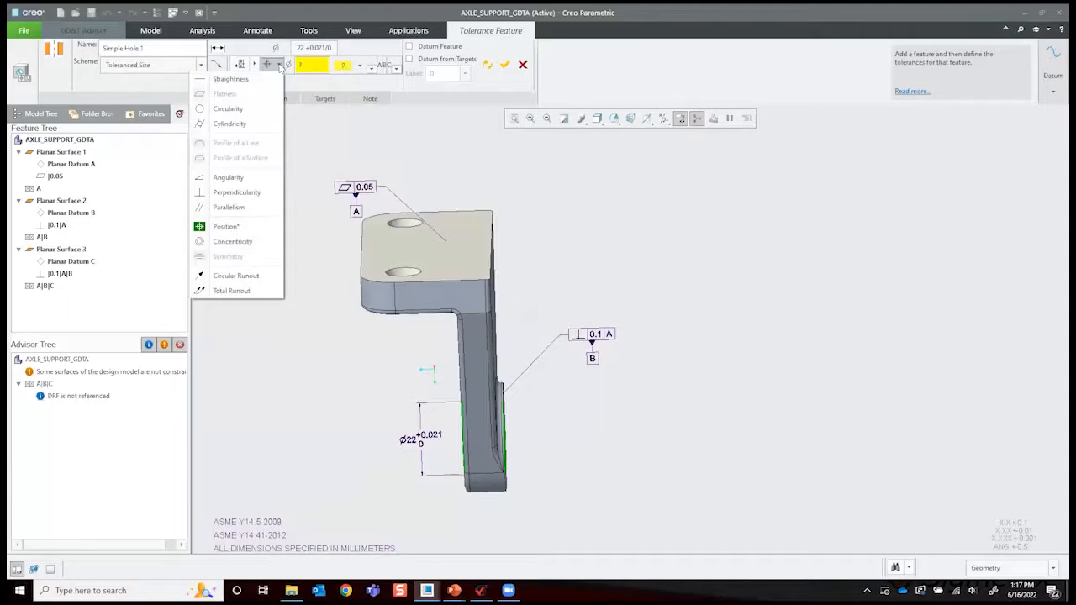
left_click(280, 66)
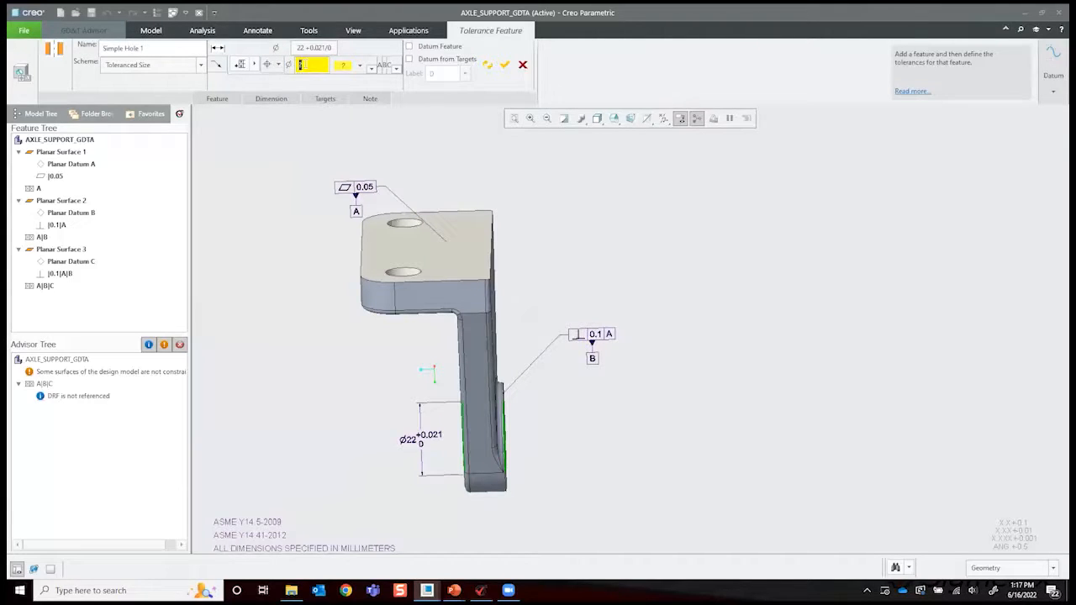
left_click(360, 66)
left_click(380, 108)
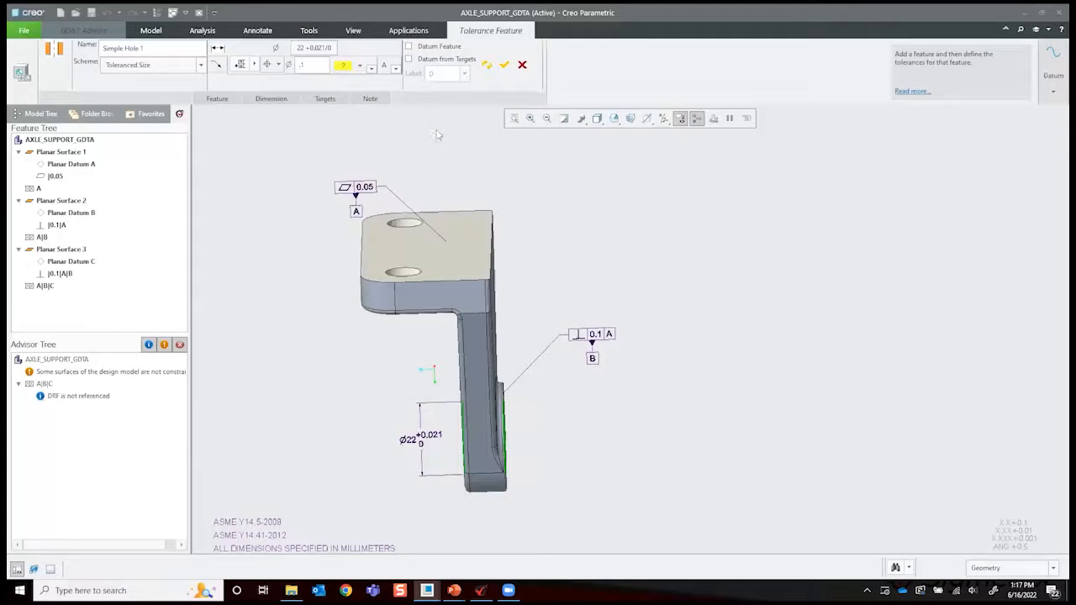
left_click(395, 69)
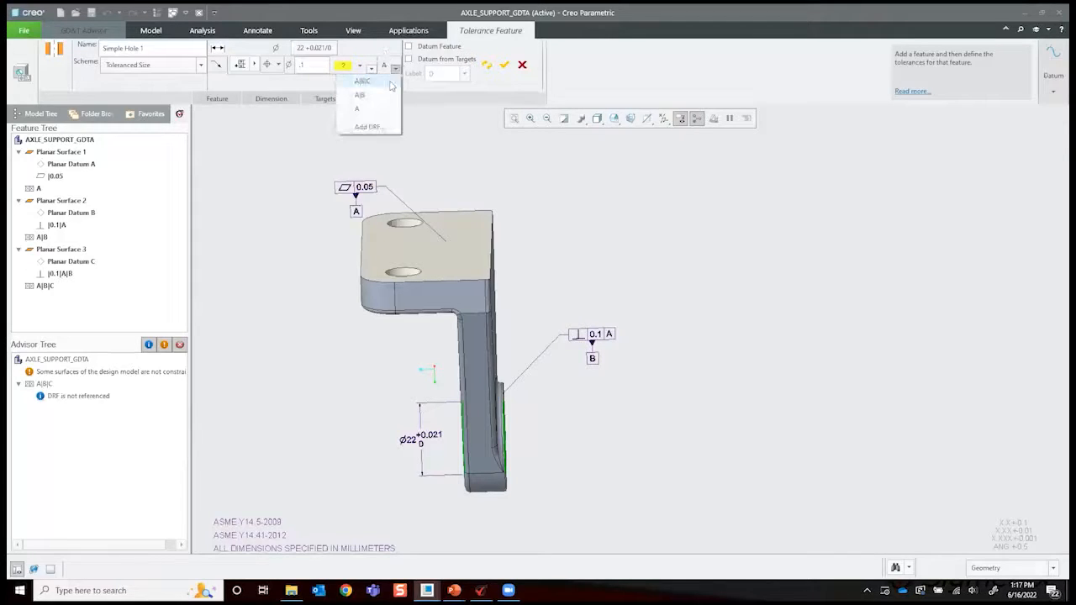
left_click(361, 81)
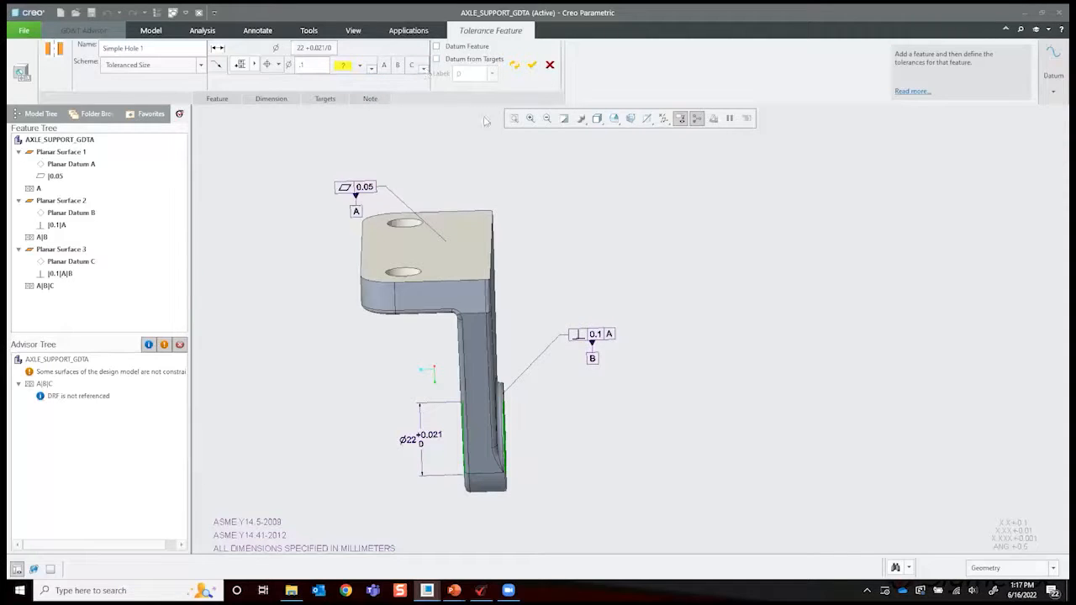
- Define the bore as datum feature D, leave its position tolerance without a material condition modifier, and complete the feature
middle_click_drag(459, 118, 462, 109)
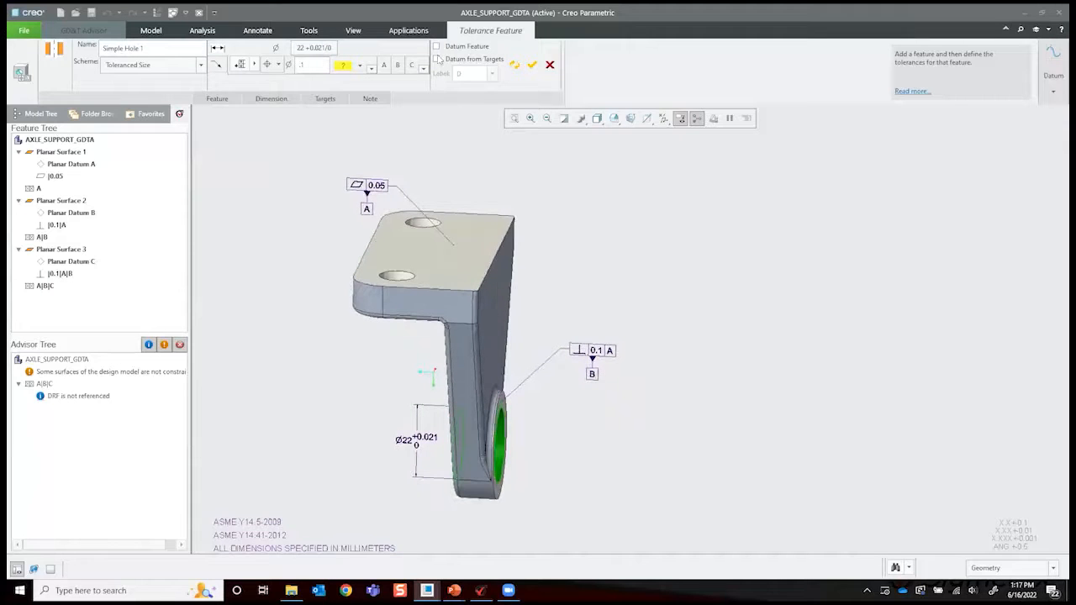
middle_click_drag(569, 204, 517, 334)
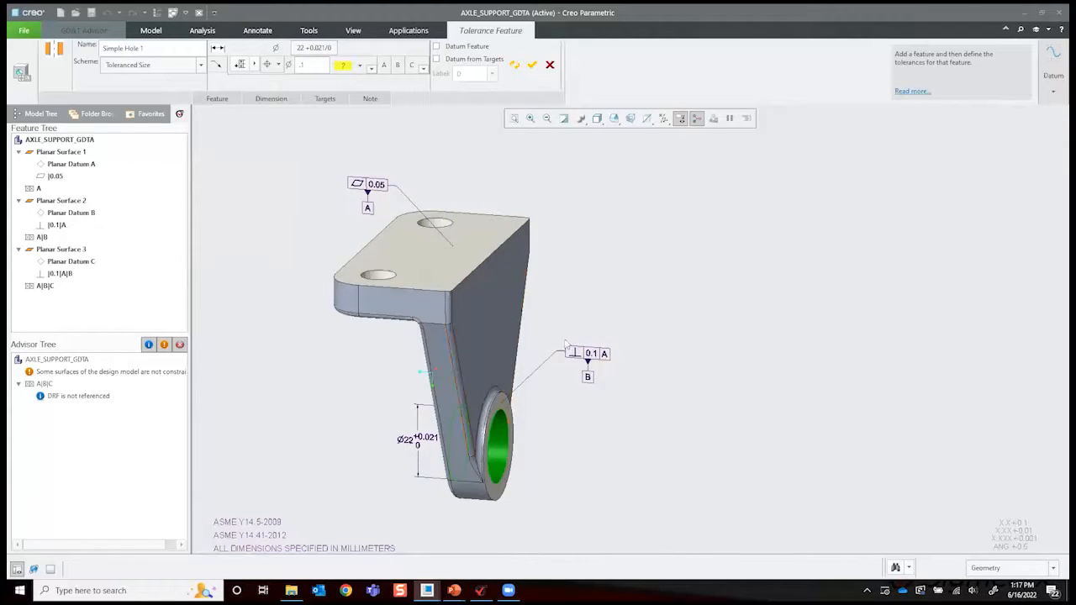
middle_click_drag(485, 149, 500, 154)
middle_click_drag(368, 210, 576, 199)
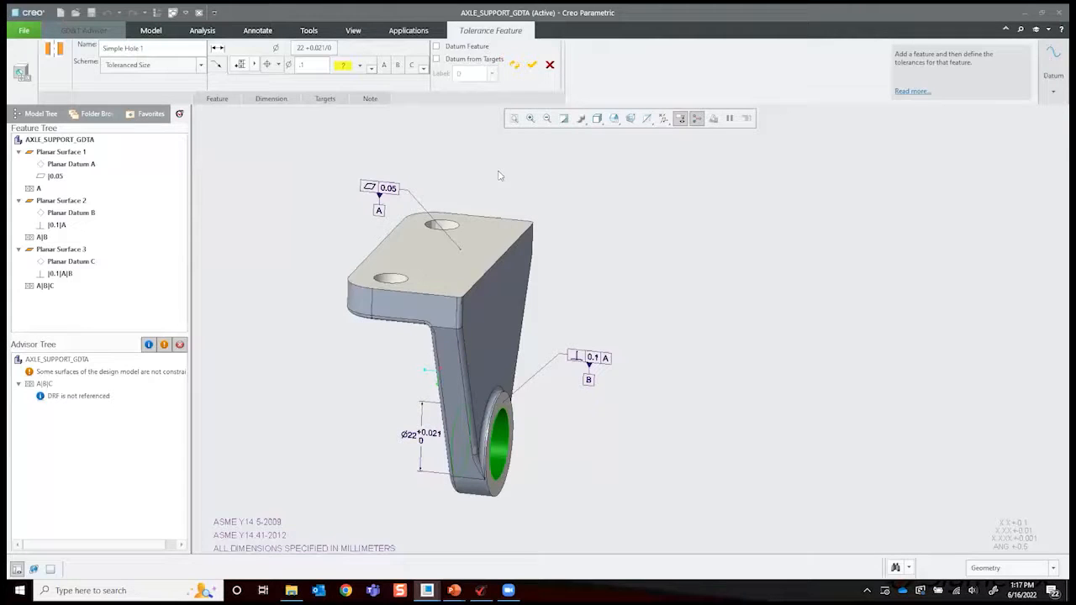
mouse_move(437, 371)
middle_mouse_down()
mouse_move(475, 211)
mouse_move(469, 163)
middle_mouse_up()
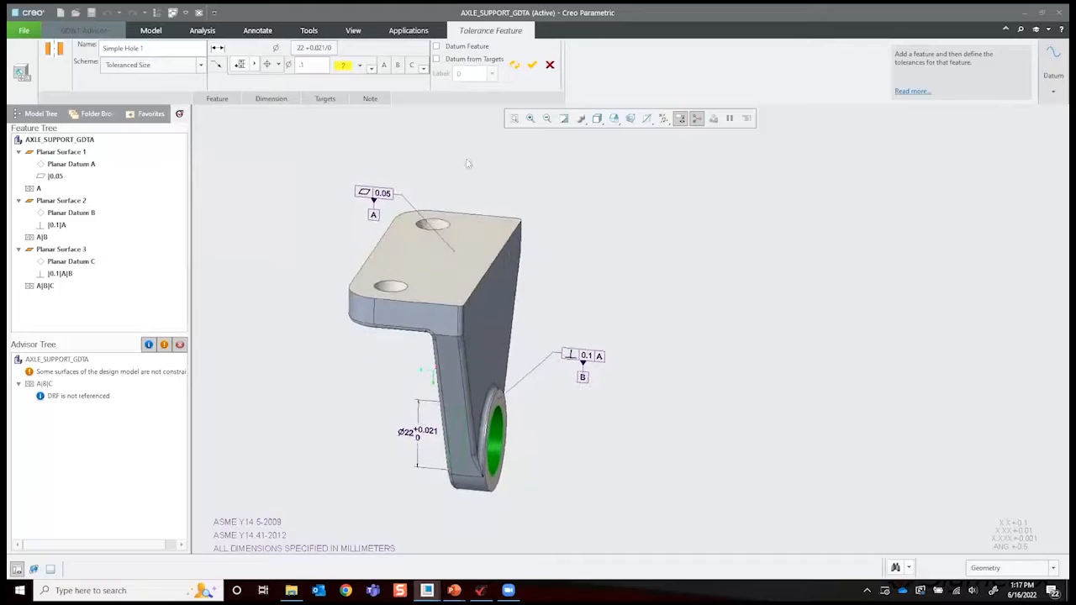
left_click(436, 47)
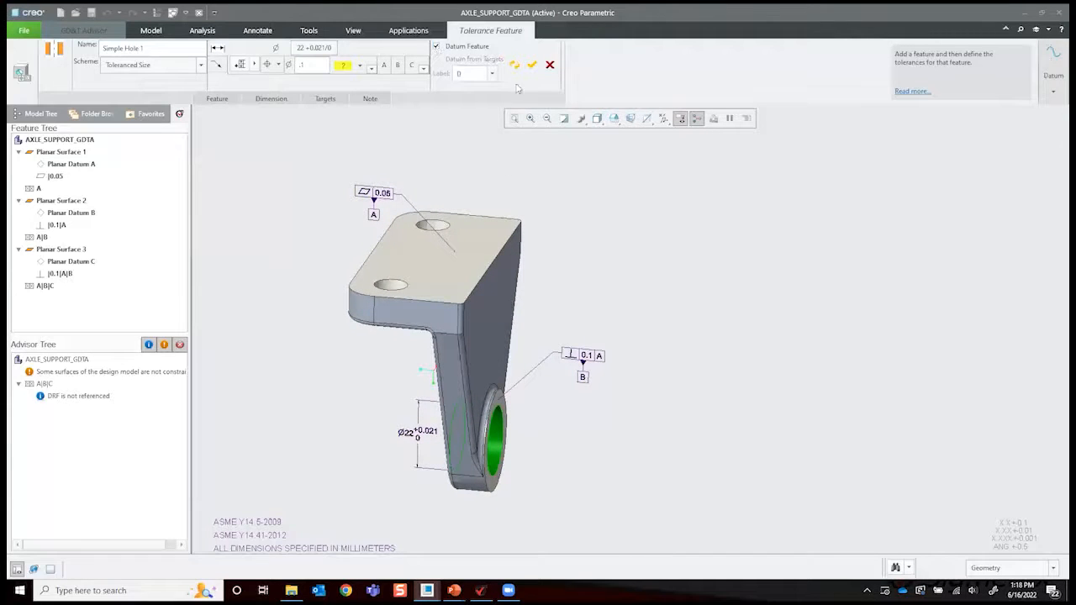
left_click(358, 67)
left_click(336, 77)
left_click(532, 66)
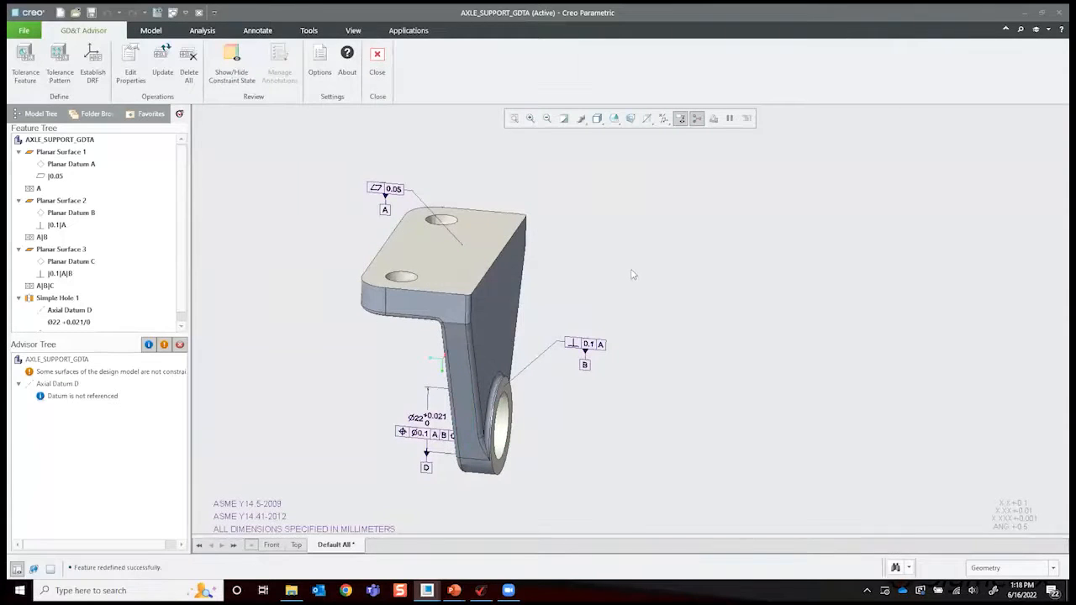
- Redefine the lower bore's tolerance feature so it is no longer datum feature D, resolving the unreferenced-datum message
mouse_move(561, 451)
middle_mouse_down()
mouse_move(546, 410)
mouse_move(246, 458)
mouse_move(212, 426)
mouse_move(214, 408)
middle_mouse_up()
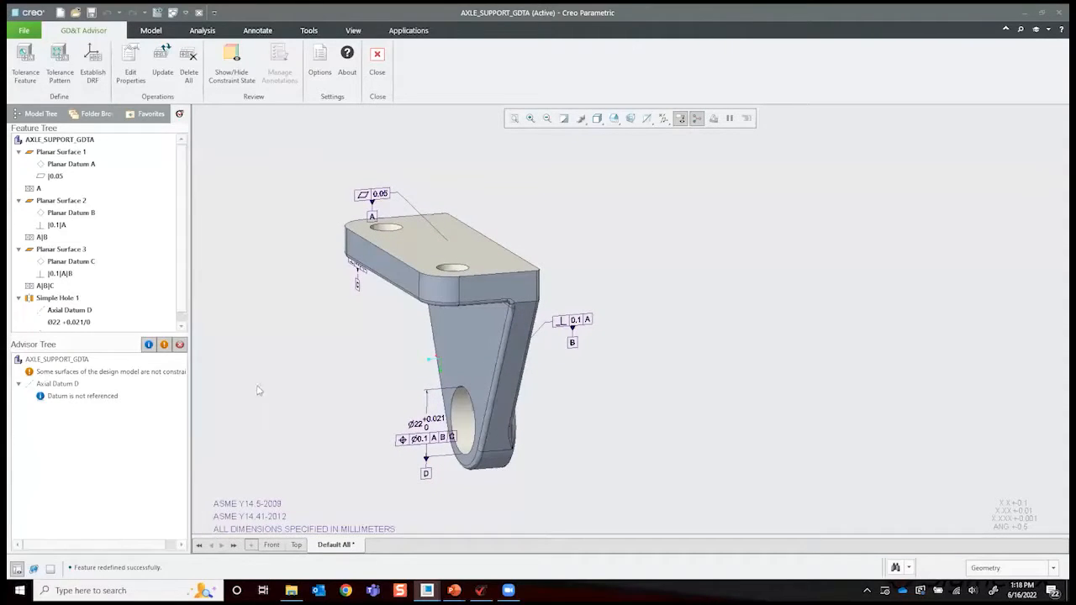
mouse_move(385, 489)
middle_mouse_down()
mouse_move(430, 467)
mouse_move(348, 416)
mouse_move(615, 382)
mouse_move(557, 377)
middle_mouse_up()
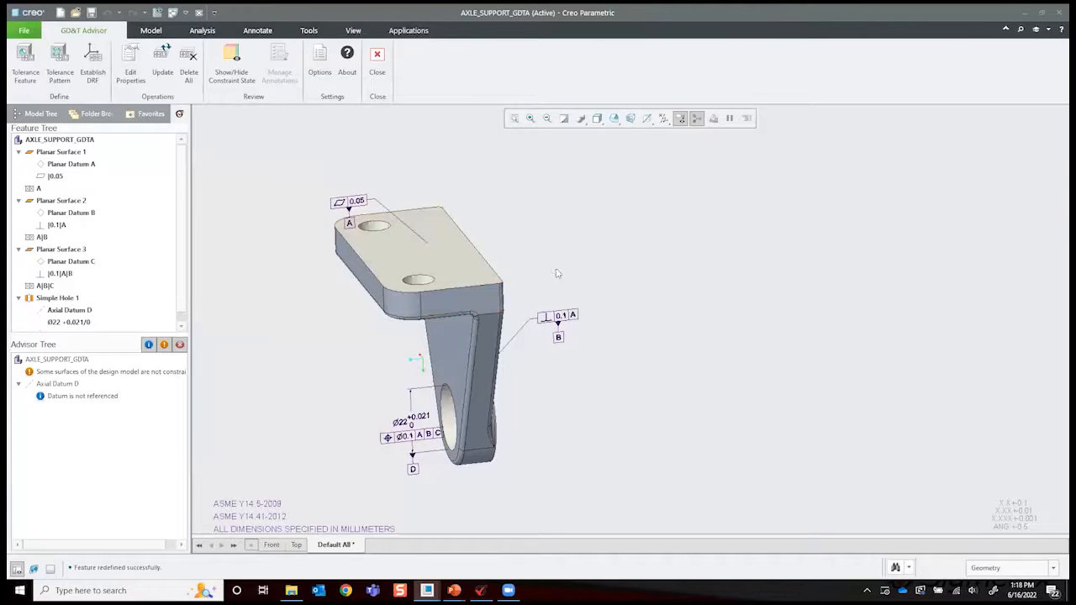
middle_click_drag(390, 459, 433, 470)
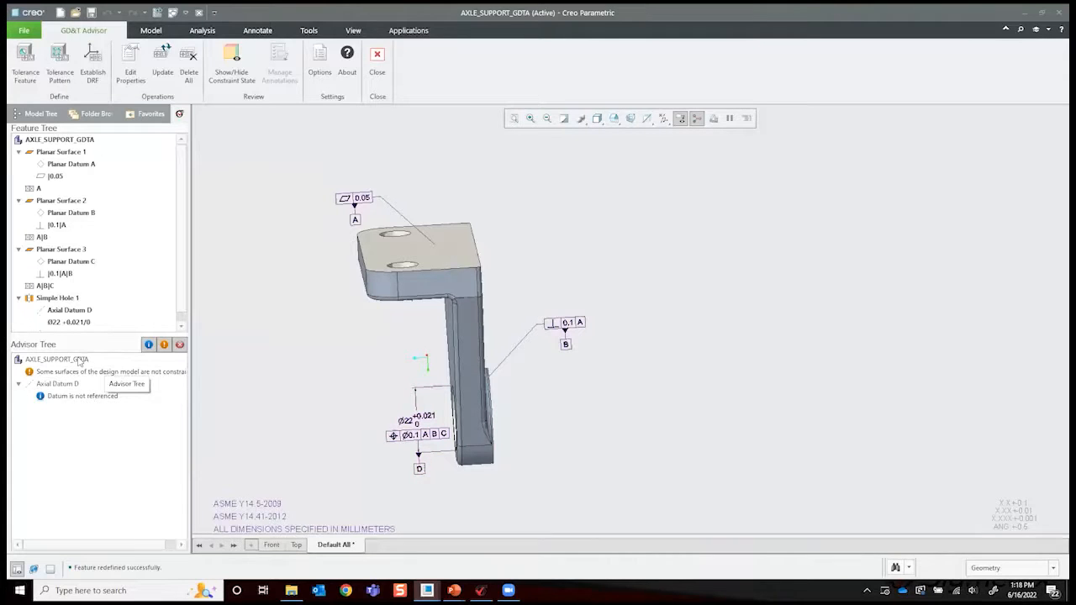
left_click(98, 398)
right_click(52, 300)
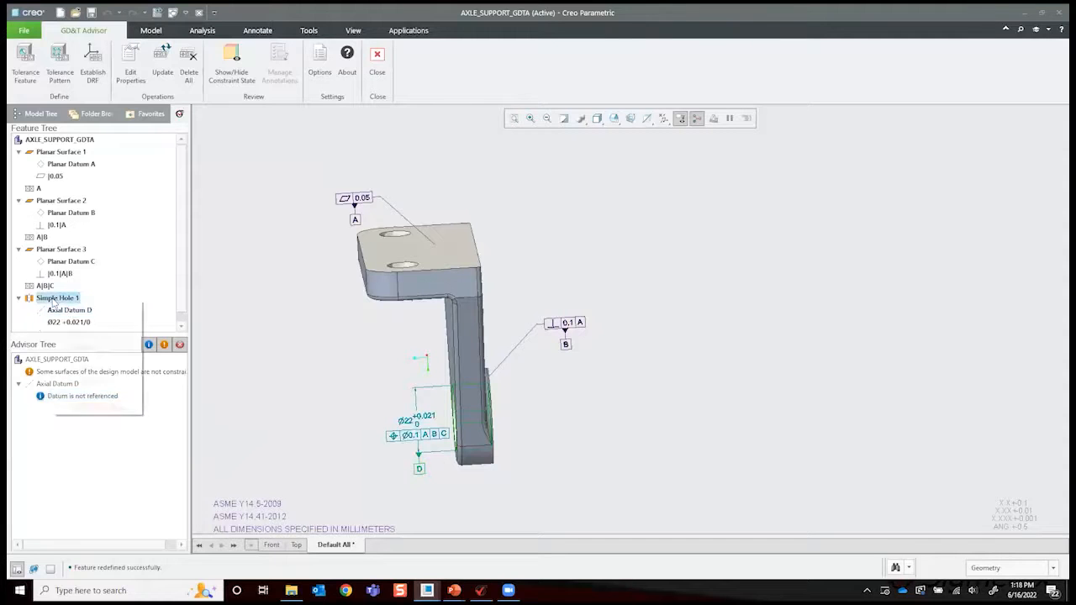
left_click(74, 321)
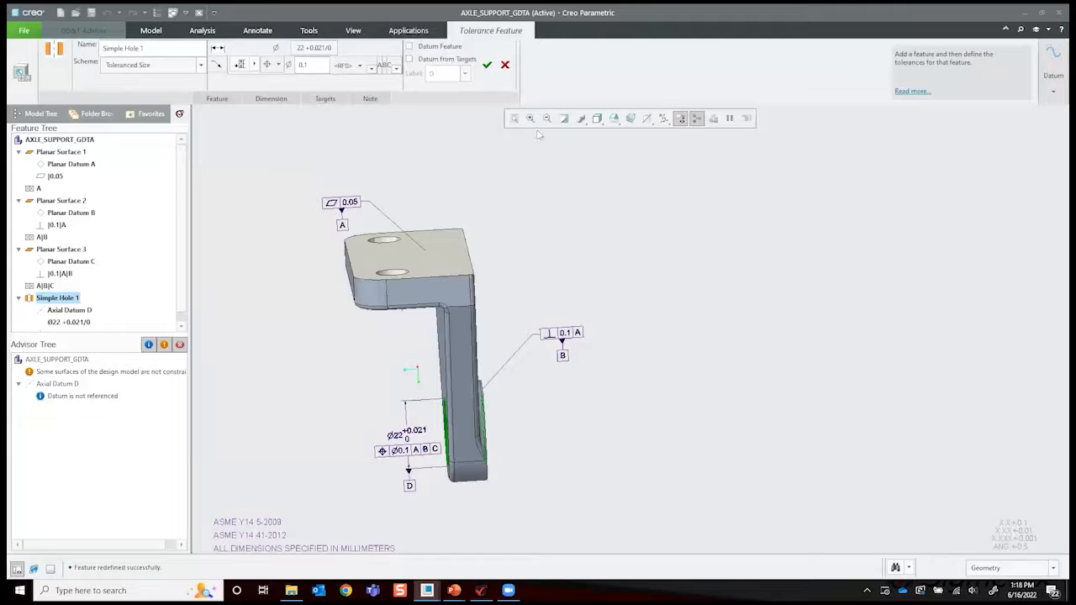
left_click(486, 65)
middle_click_drag(514, 412, 50, 415)
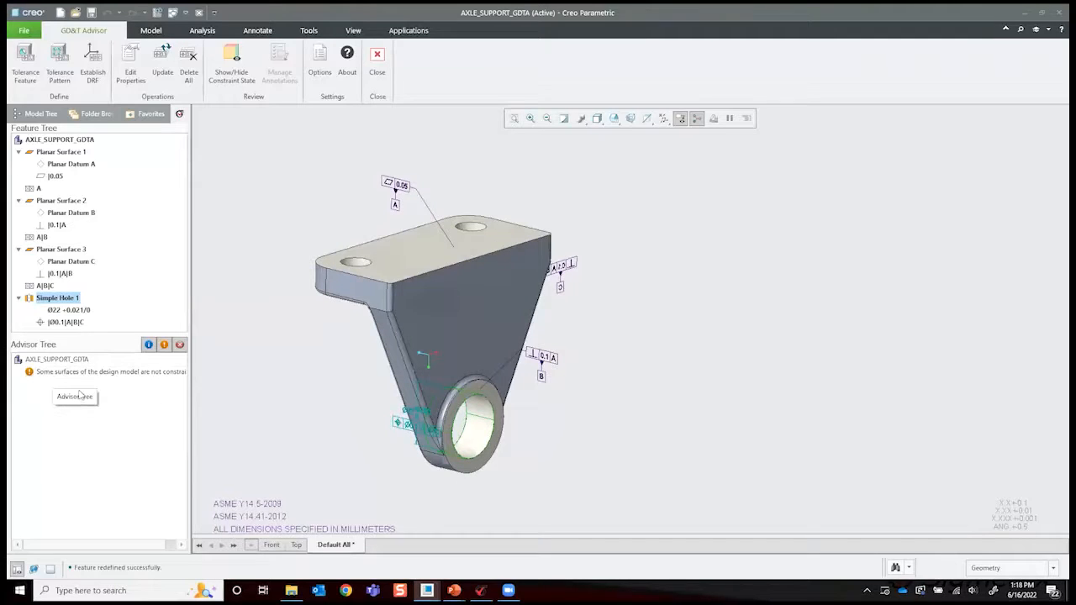
- Select the advisor message about unconstrained surfaces and examine the part's color-coded constraint state from several sides, then hide it
mouse_move(569, 380)
middle_mouse_down()
mouse_move(621, 361)
mouse_move(623, 324)
middle_mouse_up()
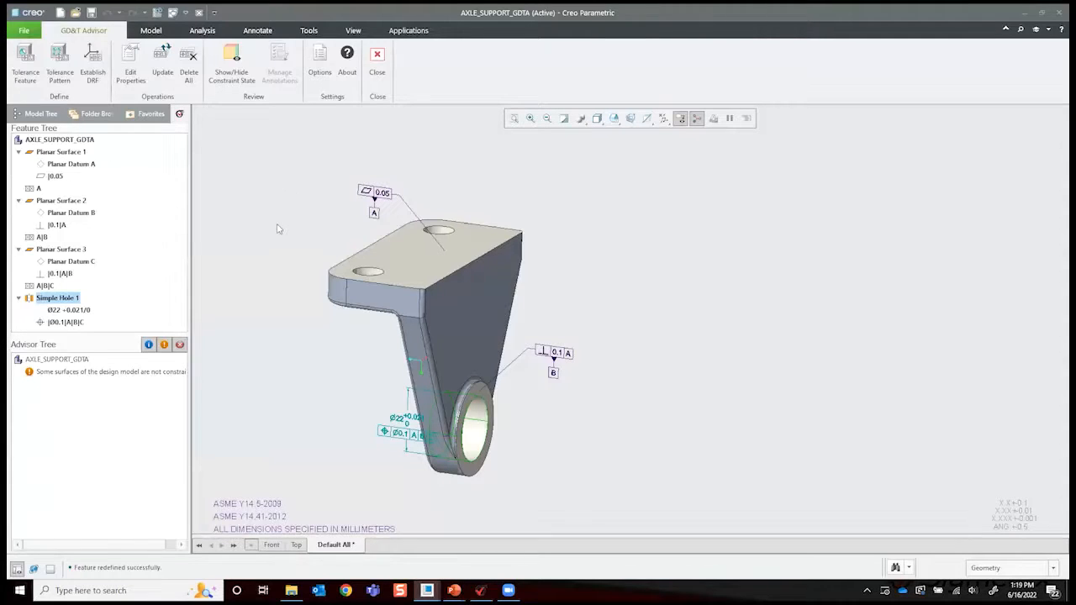
left_click(146, 377)
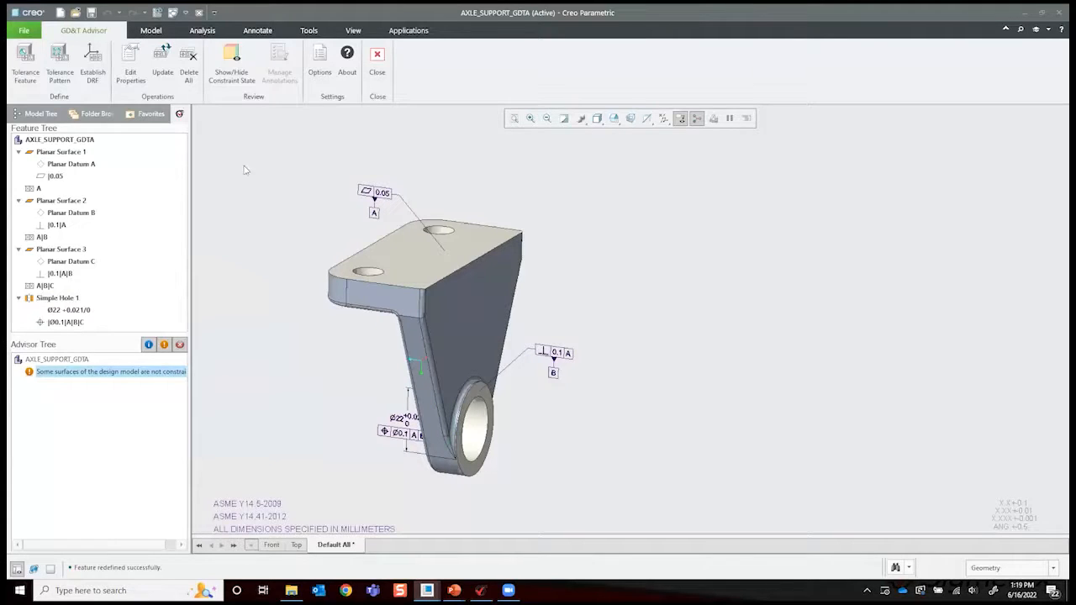
left_click(240, 65)
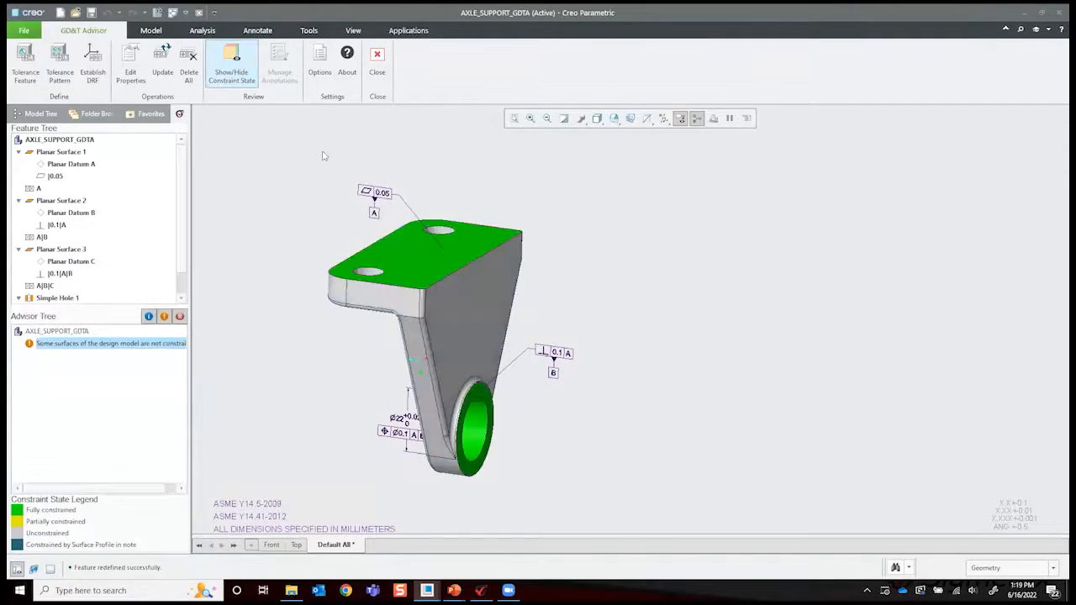
mouse_move(630, 274)
middle_mouse_down()
mouse_move(711, 277)
mouse_move(681, 294)
mouse_move(496, 278)
middle_mouse_up()
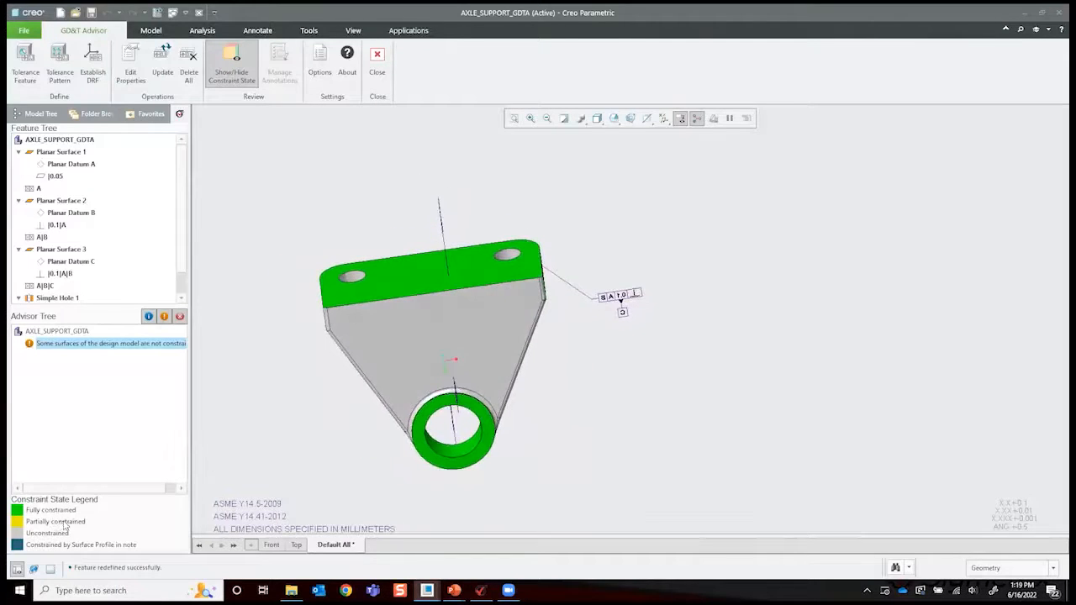
mouse_move(416, 345)
middle_mouse_down()
mouse_move(416, 325)
mouse_move(490, 348)
middle_mouse_up()
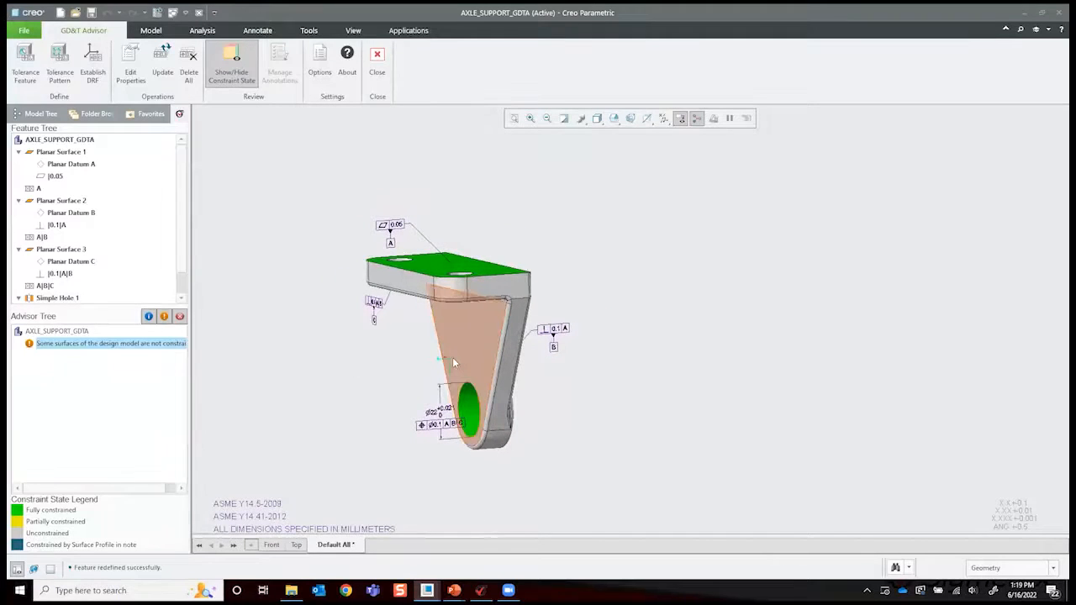
middle_click_drag(293, 231, 562, 242)
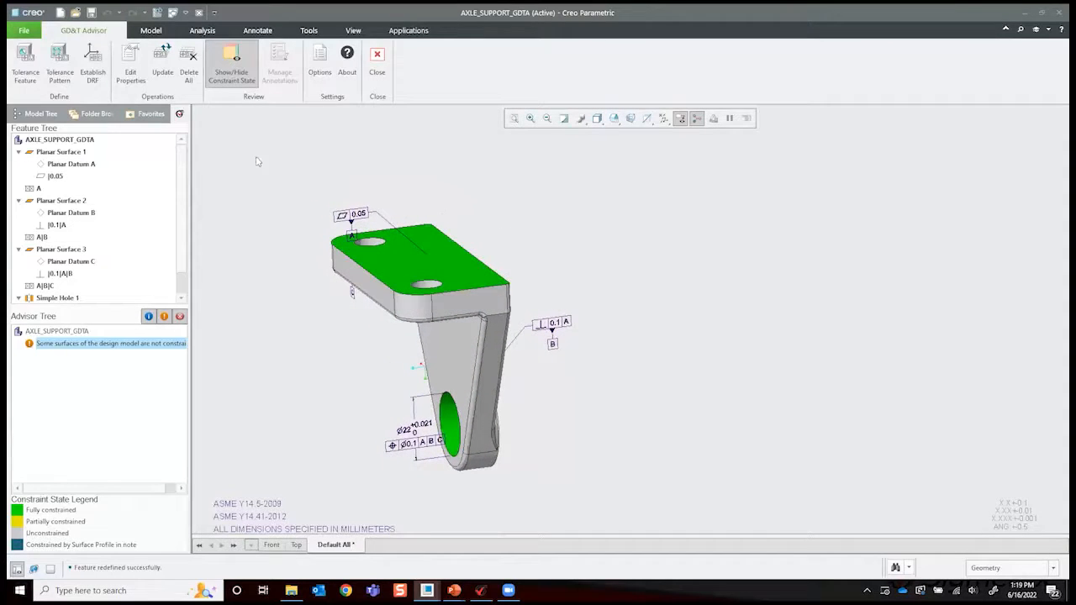
left_click(231, 63)
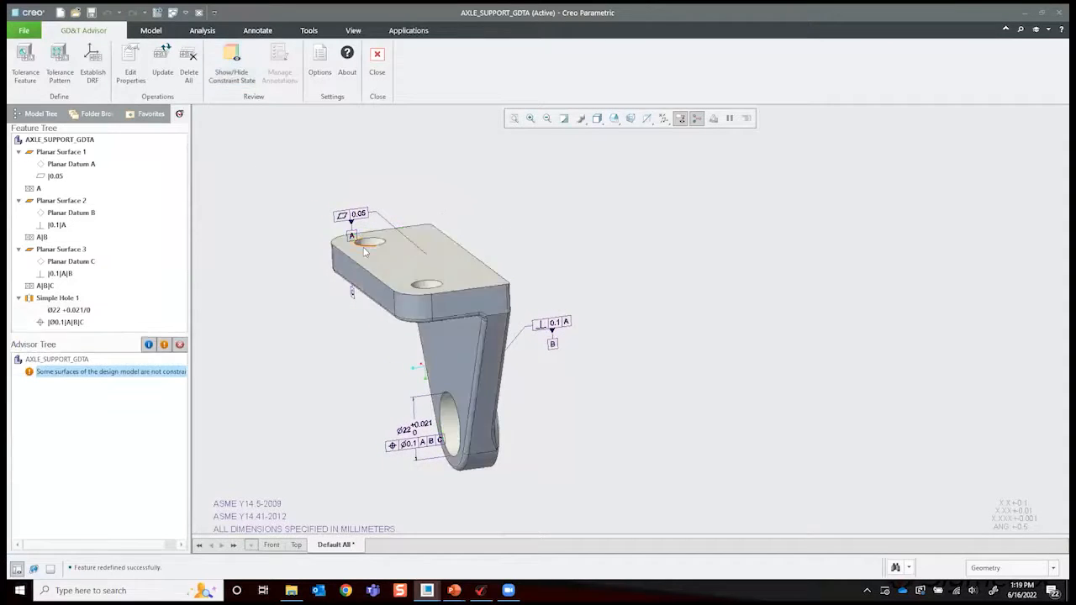
- Display the General Profile note in the model properties with a general profile tolerance of 0.5
left_click(133, 66)
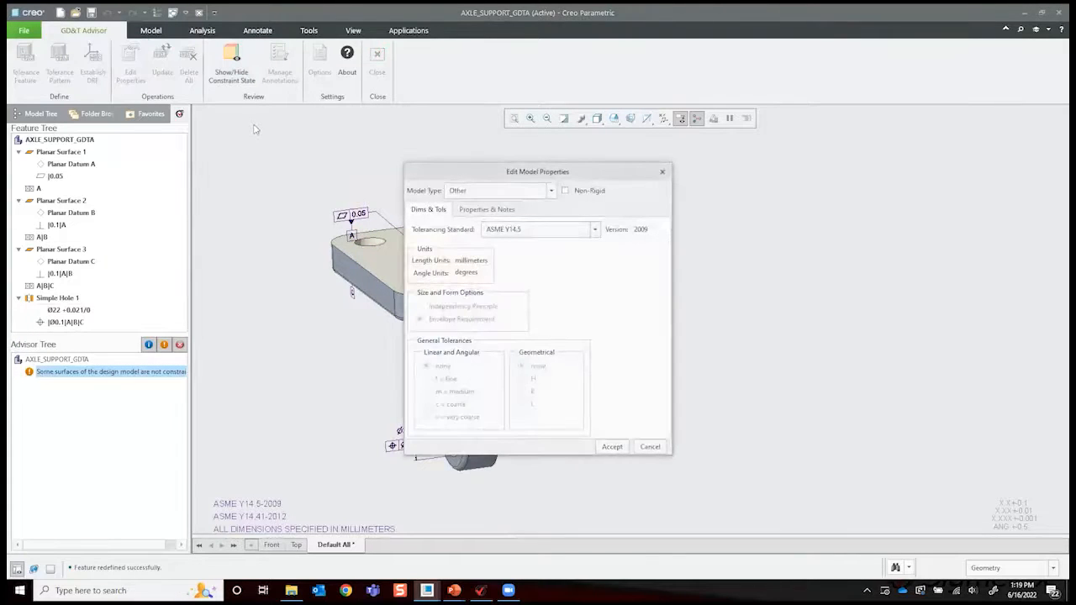
left_click(499, 210)
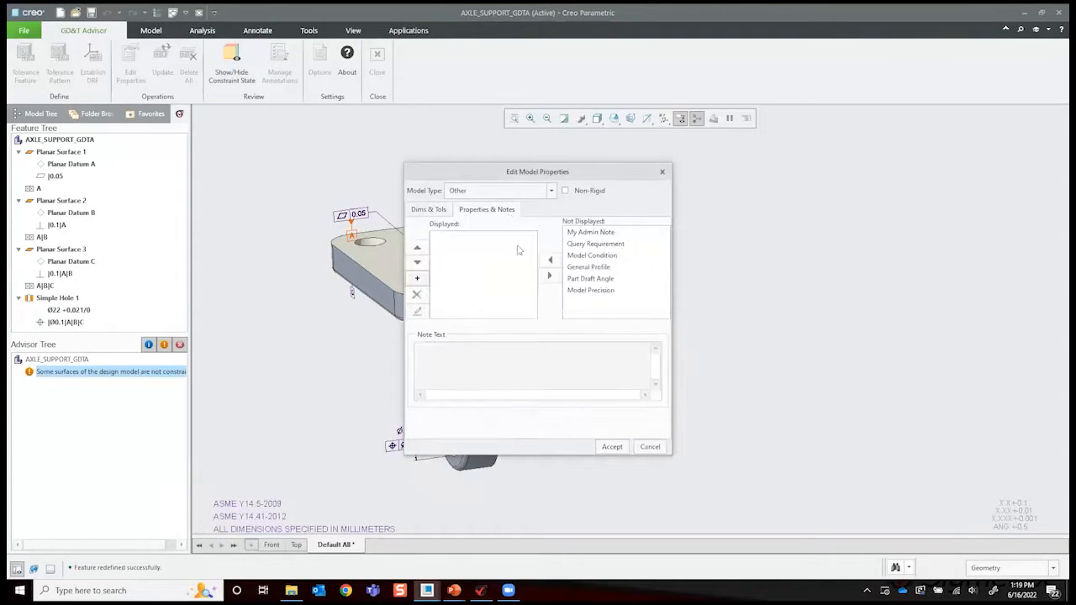
left_click(603, 266)
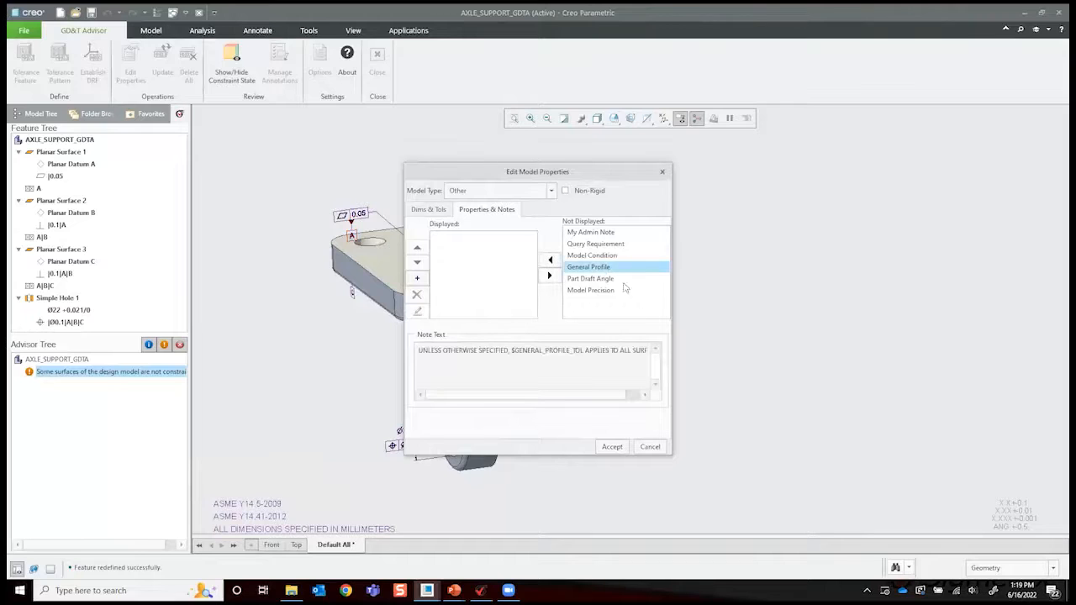
left_click(551, 259)
left_click(471, 233)
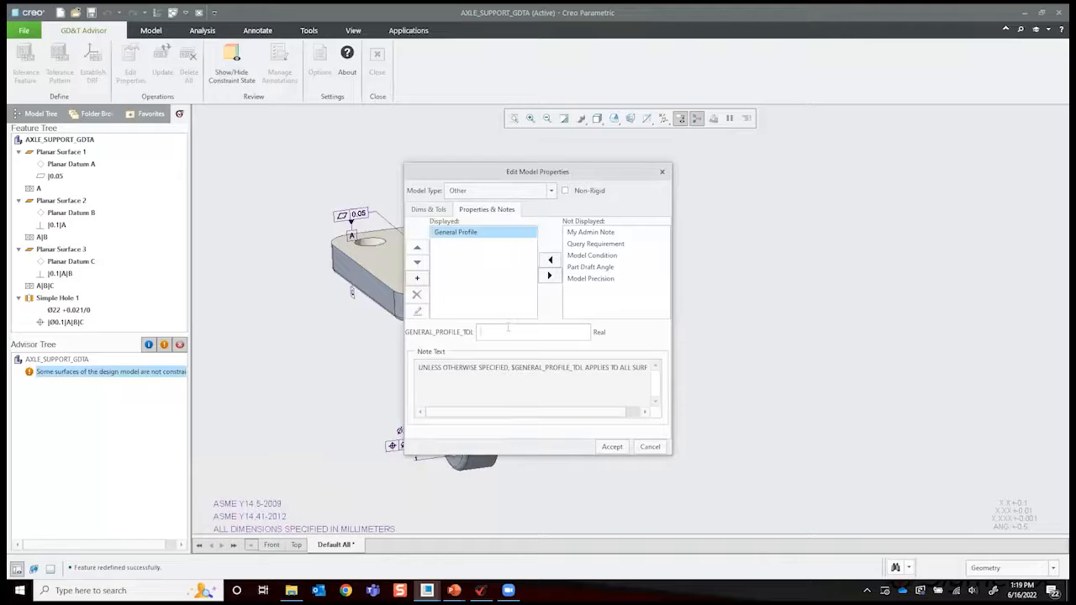
left_click(612, 447)
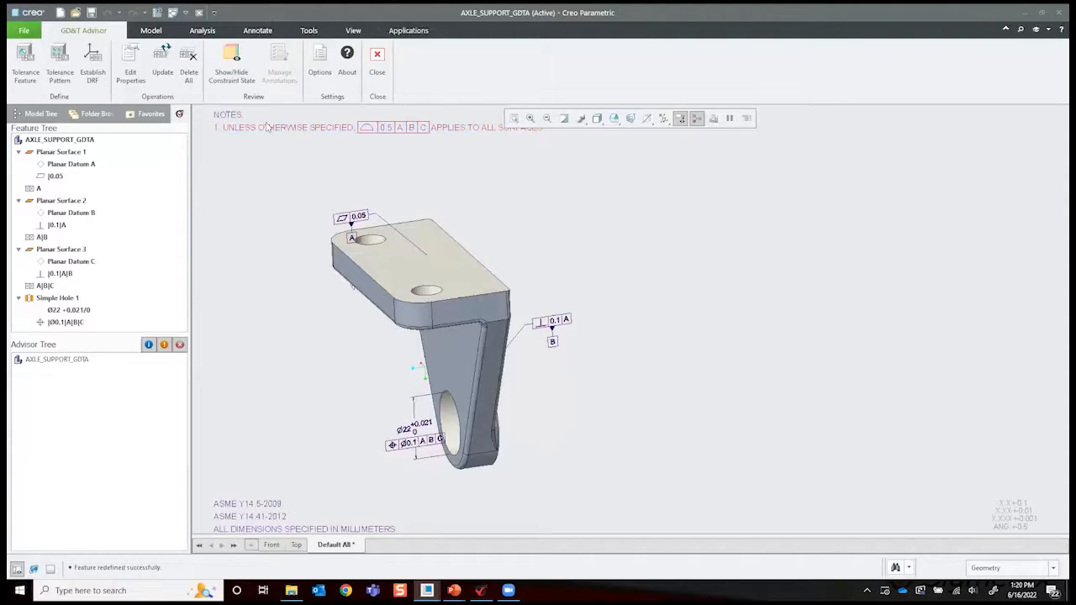
- Show the constraint state again to check which surfaces the general profile note covers, then hide it and review the annotated part
left_click(231, 65)
middle_click_drag(610, 328, 611, 328)
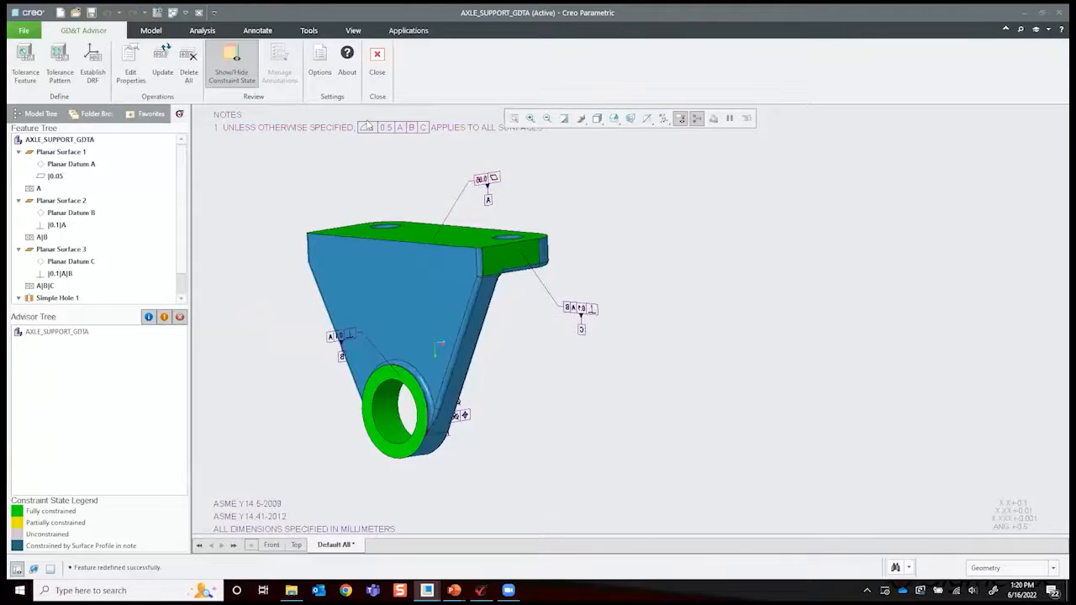
mouse_move(451, 378)
middle_mouse_down()
mouse_move(614, 316)
mouse_move(538, 351)
middle_mouse_up()
mouse_move(509, 388)
middle_mouse_down()
mouse_move(471, 355)
mouse_move(559, 378)
mouse_move(580, 207)
mouse_move(600, 237)
middle_mouse_up()
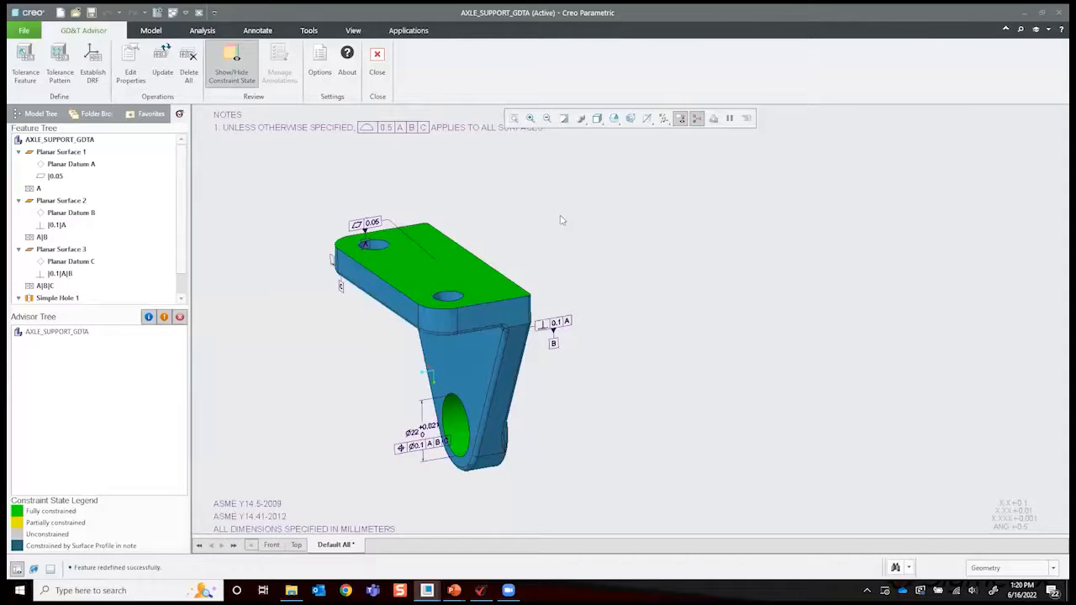
left_click(242, 72)
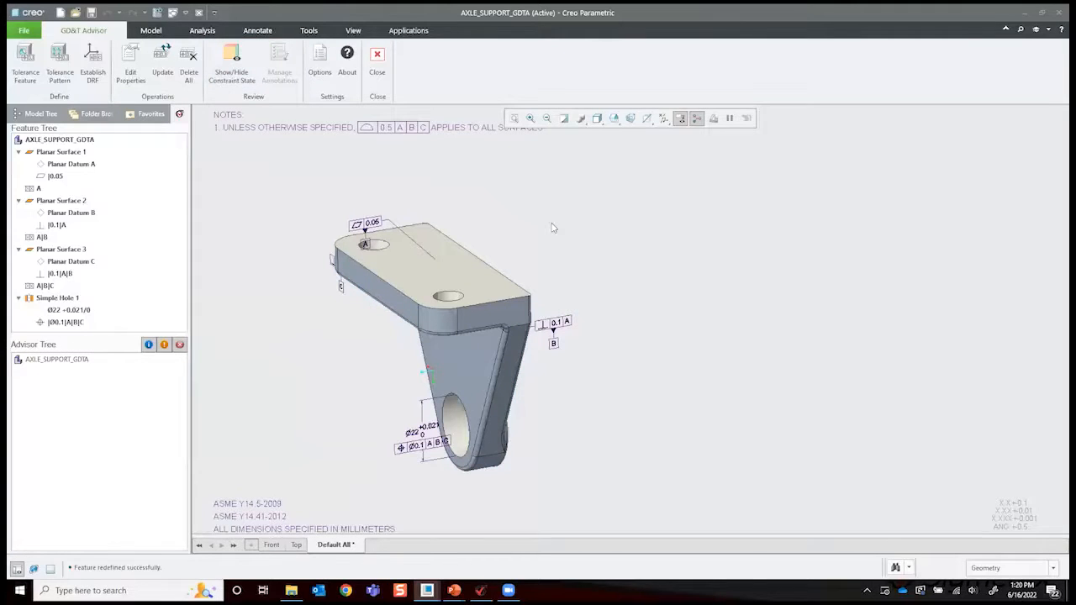
mouse_move(553, 173)
middle_mouse_down()
mouse_move(524, 190)
mouse_move(555, 217)
middle_mouse_up()
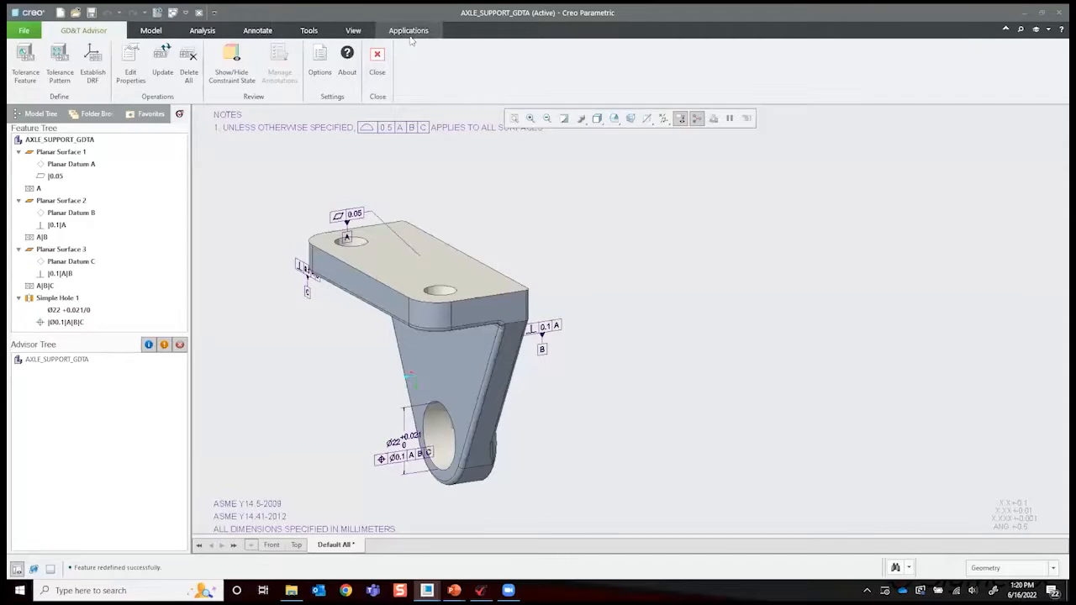
middle_click_drag(521, 223, 540, 236)
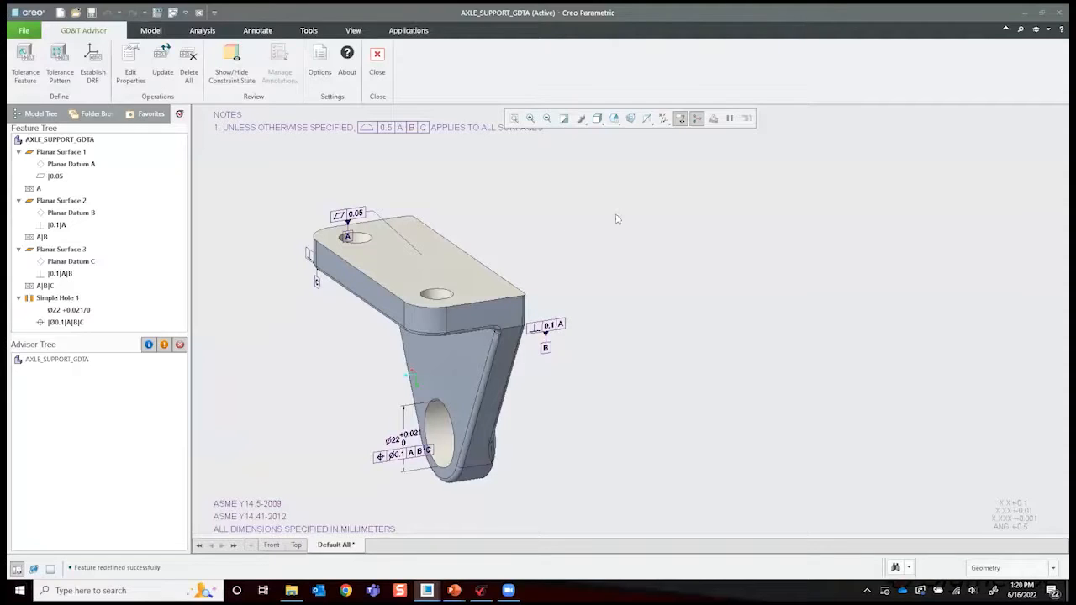
- Switch to the PowerPoint slide show and advance to the Traditional Tolerance Stack-up slide
mouse_move(470, 582)
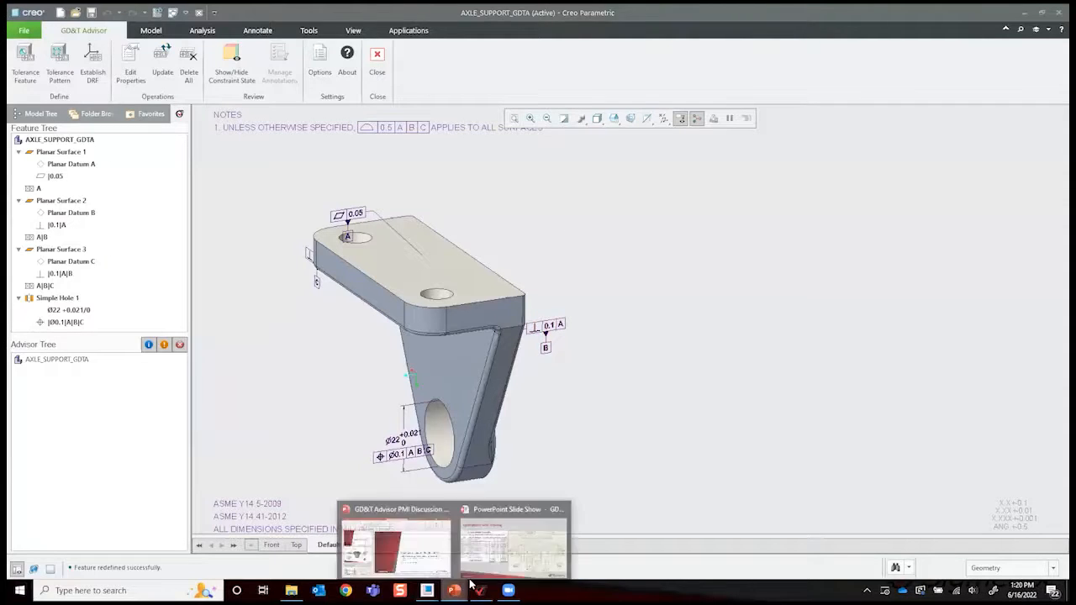
left_click(512, 546)
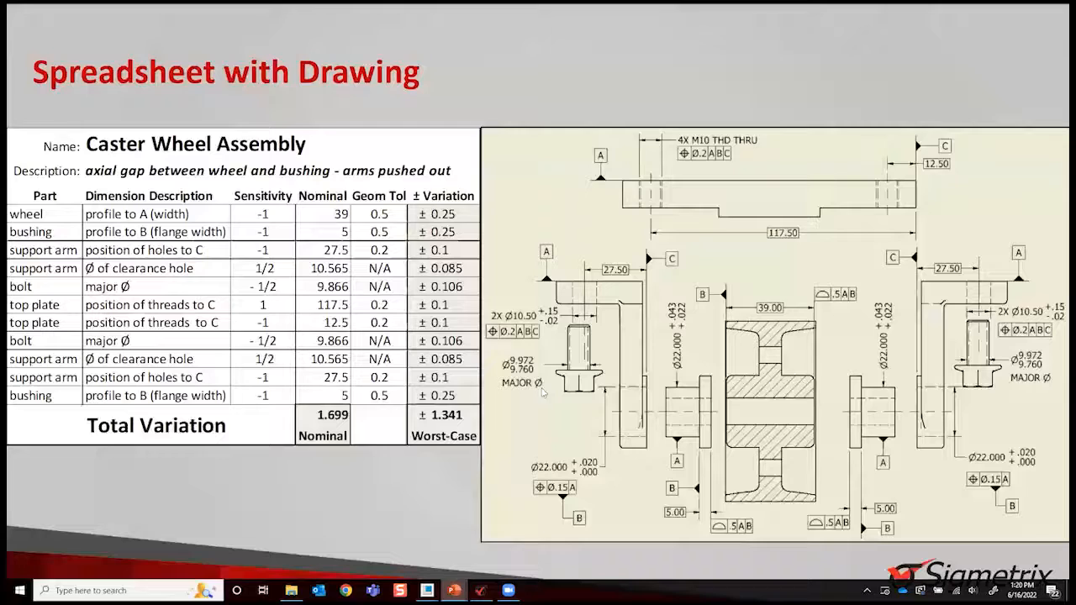
left_click(544, 396)
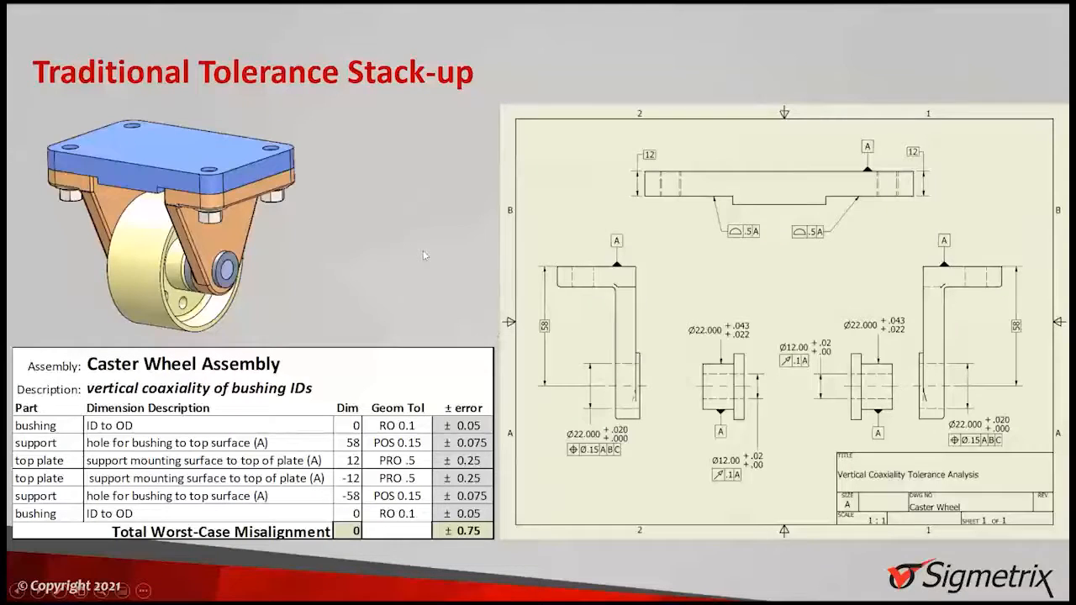
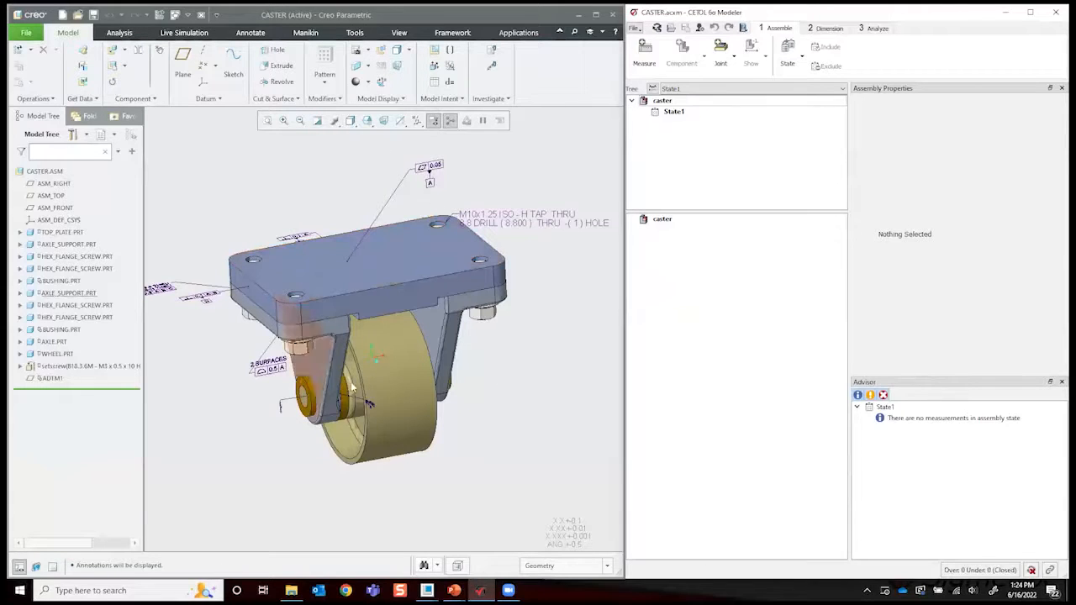
- Turn off the annotation display in the caster assembly and switch to the CETOL 6σ Modeler
mouse_move(542, 300)
middle_mouse_down()
mouse_move(202, 305)
mouse_move(314, 389)
mouse_move(319, 360)
middle_mouse_up()
left_click(434, 121)
middle_click_drag(500, 195, 526, 247)
scroll(533, 233, "down", 3)
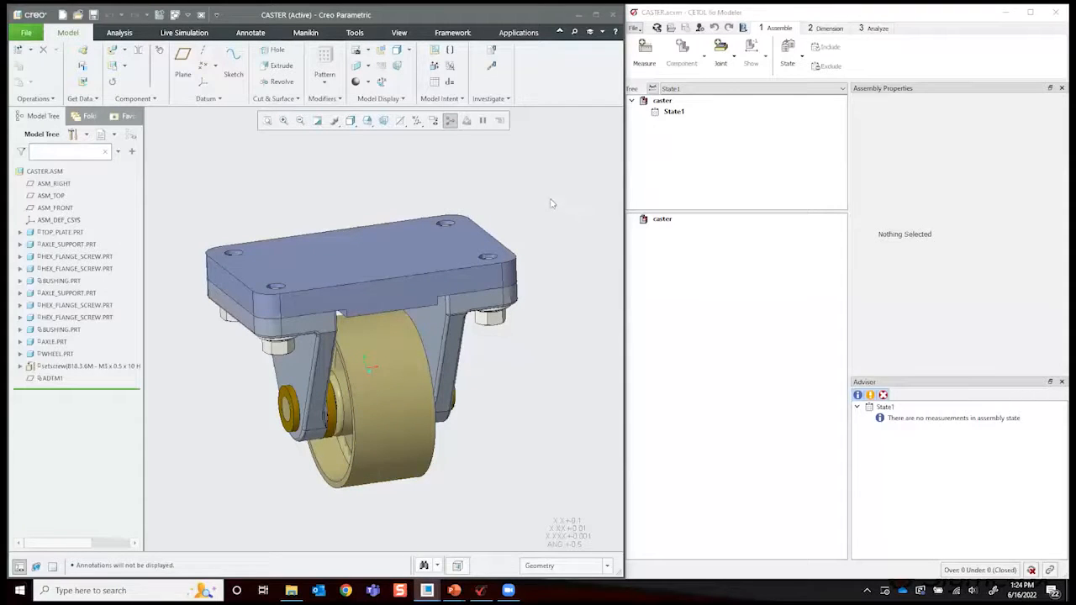
left_click(749, 161)
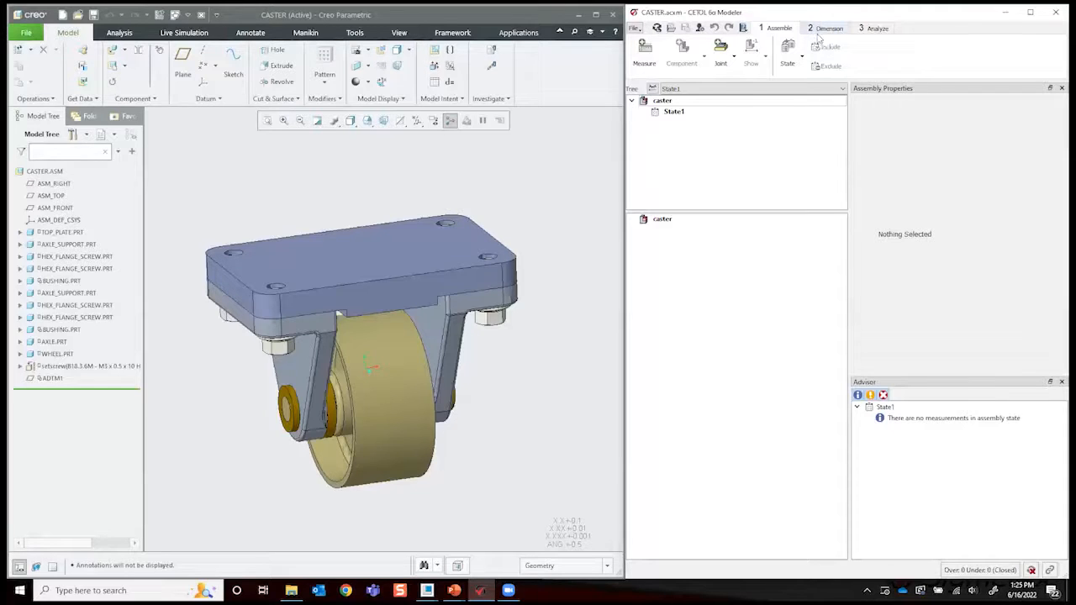
- Review the tools of the Assemble, Dimension and Analyze stages, ending at the Assemble stage
left_click(877, 28)
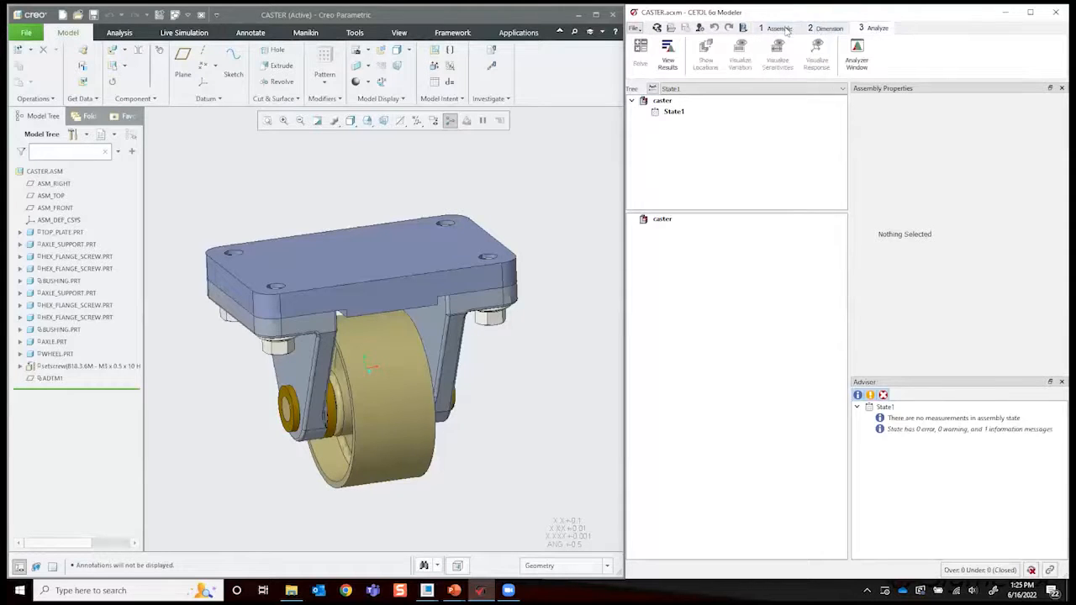
left_click(777, 28)
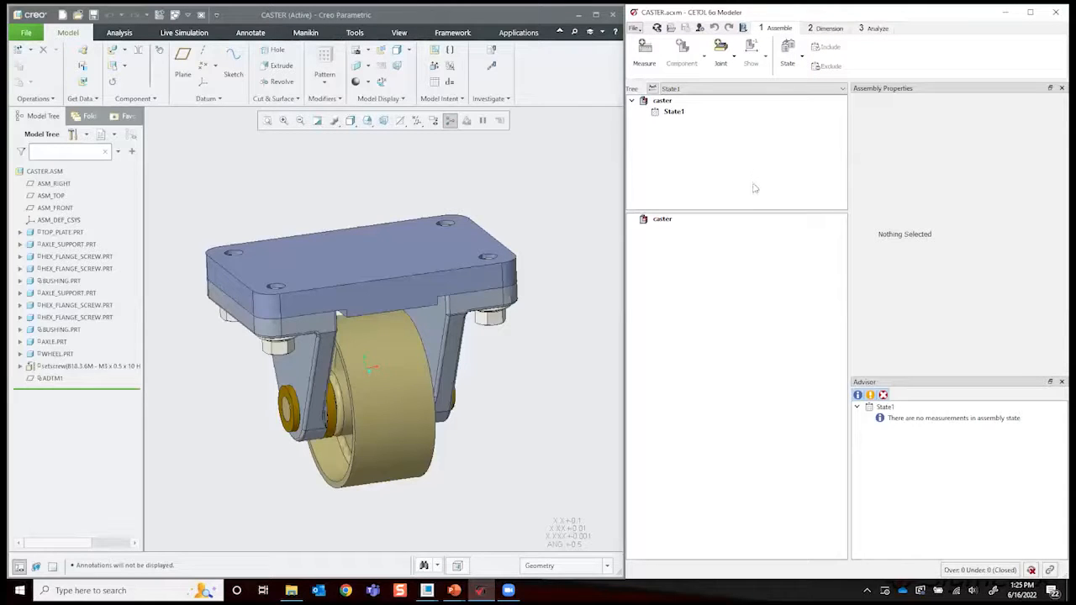
left_click(827, 30)
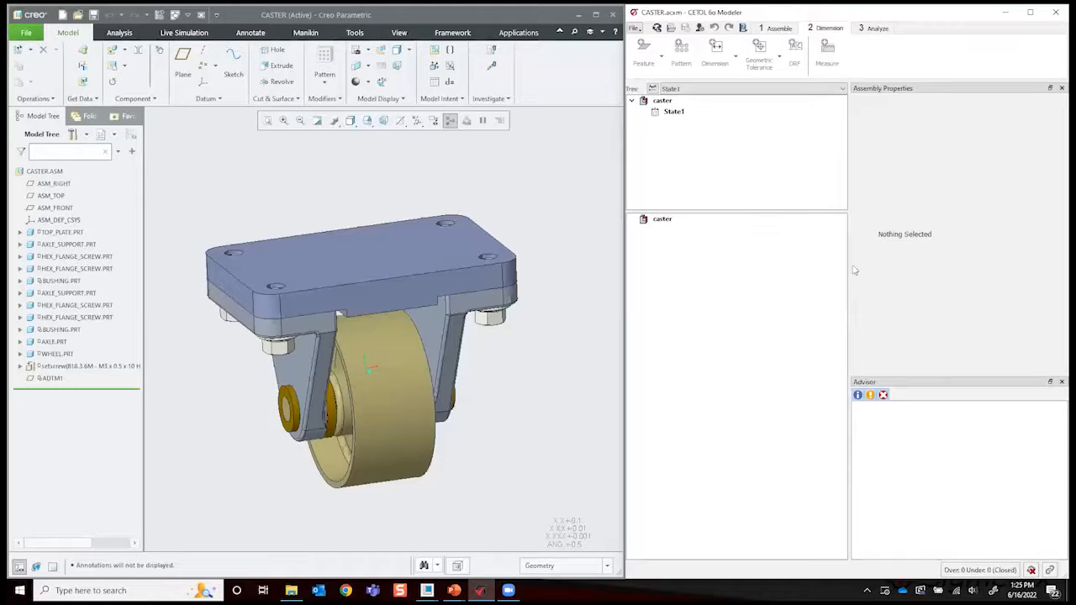
left_click(872, 29)
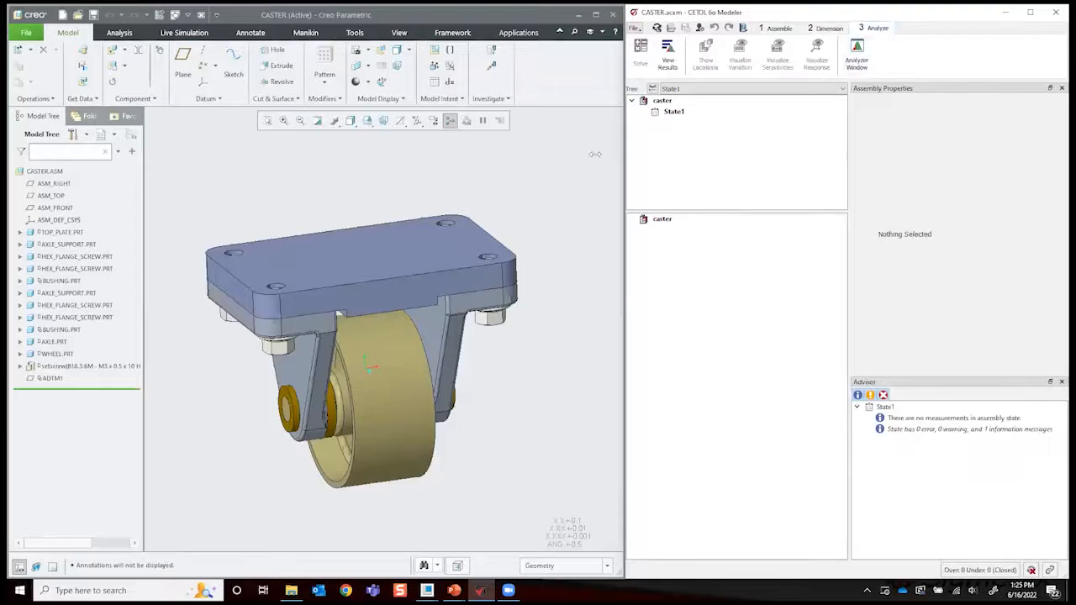
left_click(776, 29)
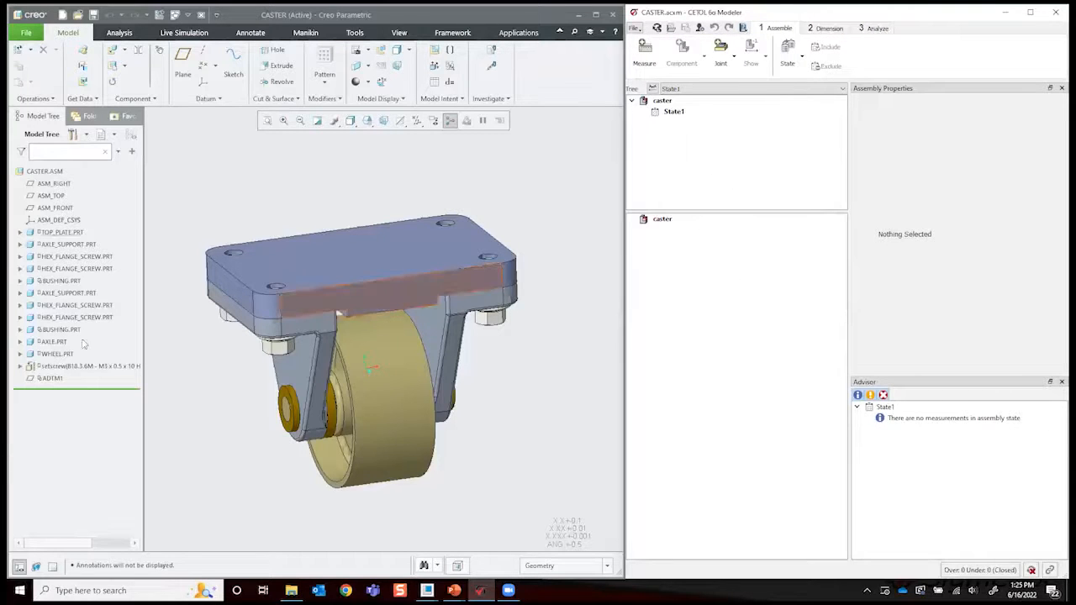
- Hide the axle, the wheel and the setscrew in the caster assembly
left_click(56, 353)
left_click(61, 367, "ctrl")
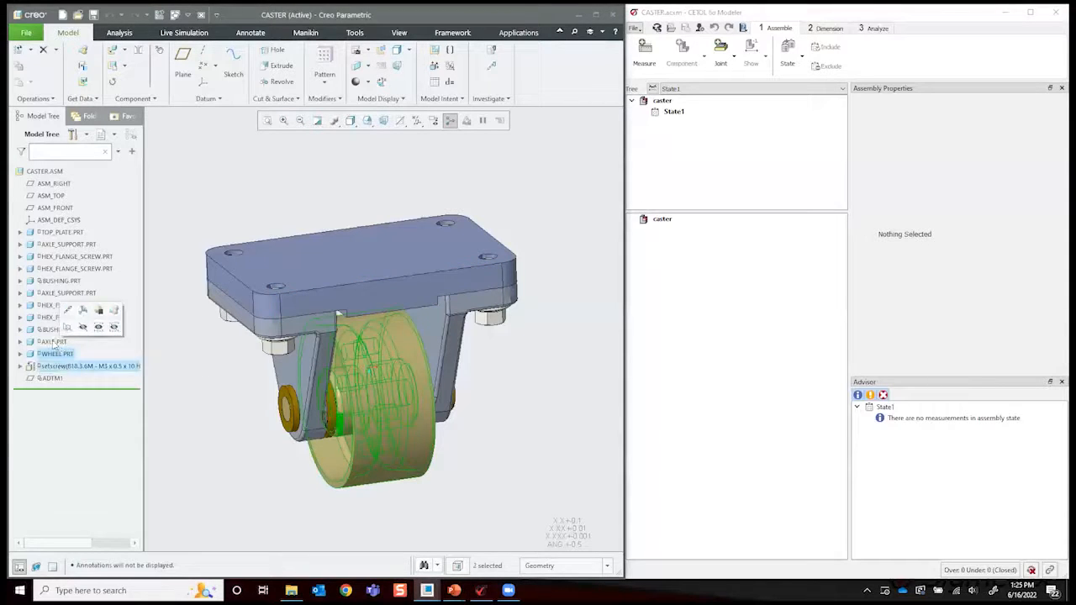
left_click(54, 343, "shift")
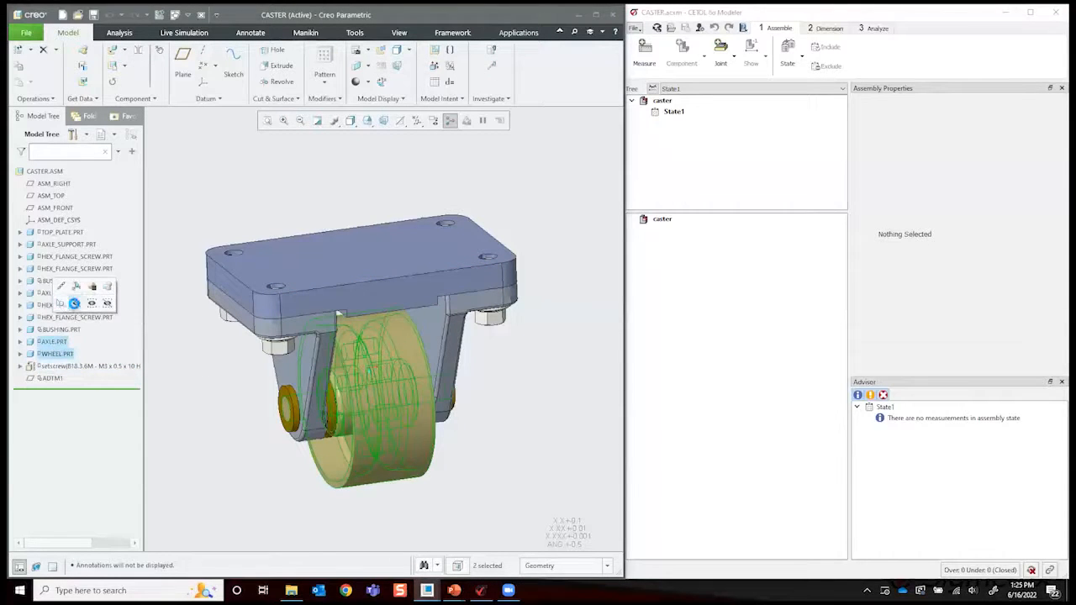
left_click(75, 302)
left_click(74, 367)
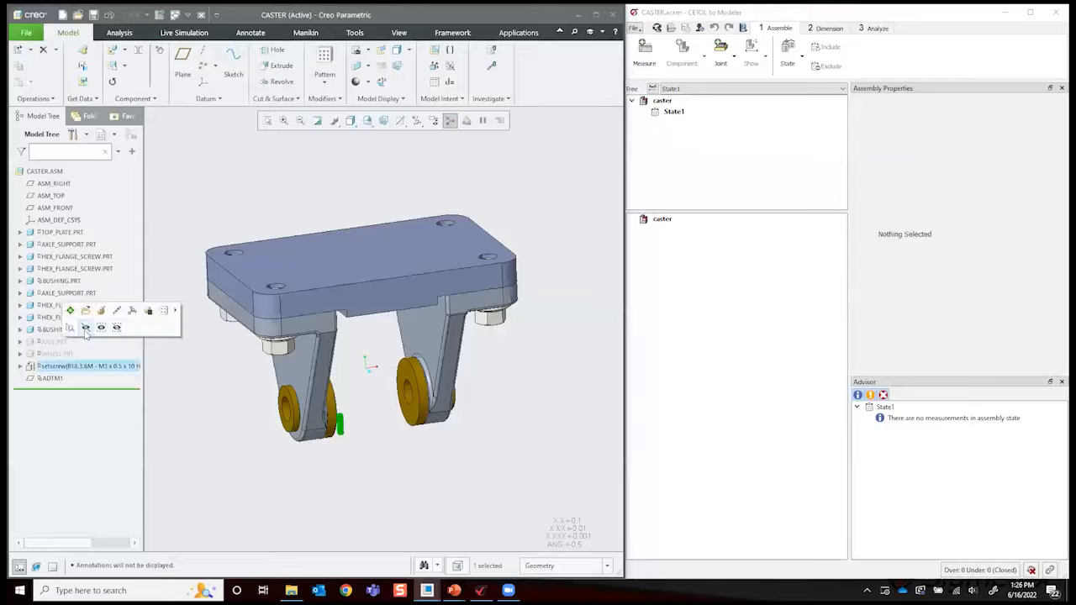
left_click(100, 326)
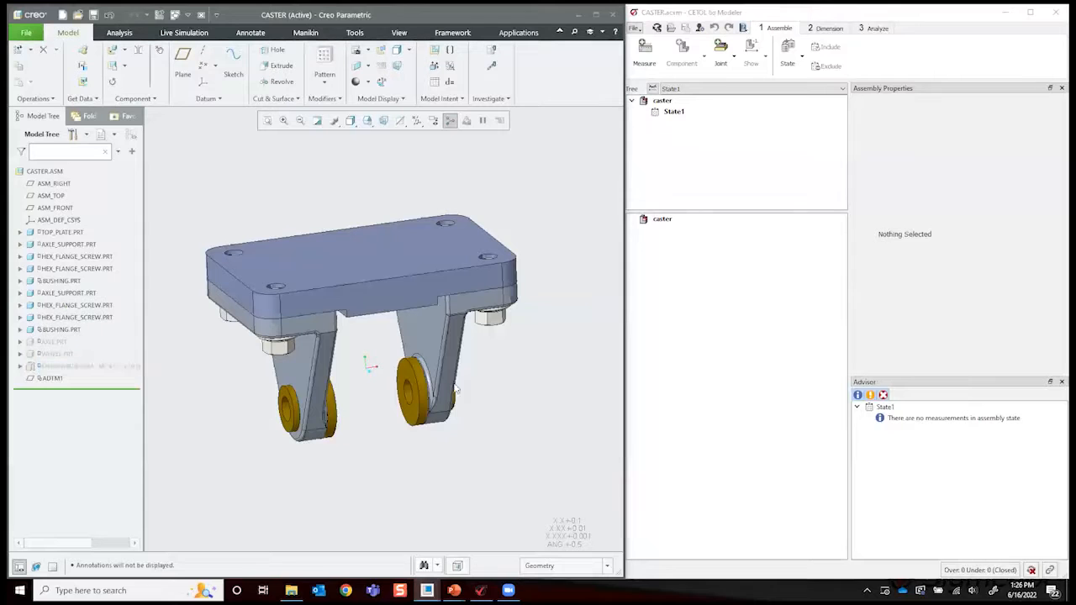
left_click(647, 67)
scroll(420, 384, "down", 4)
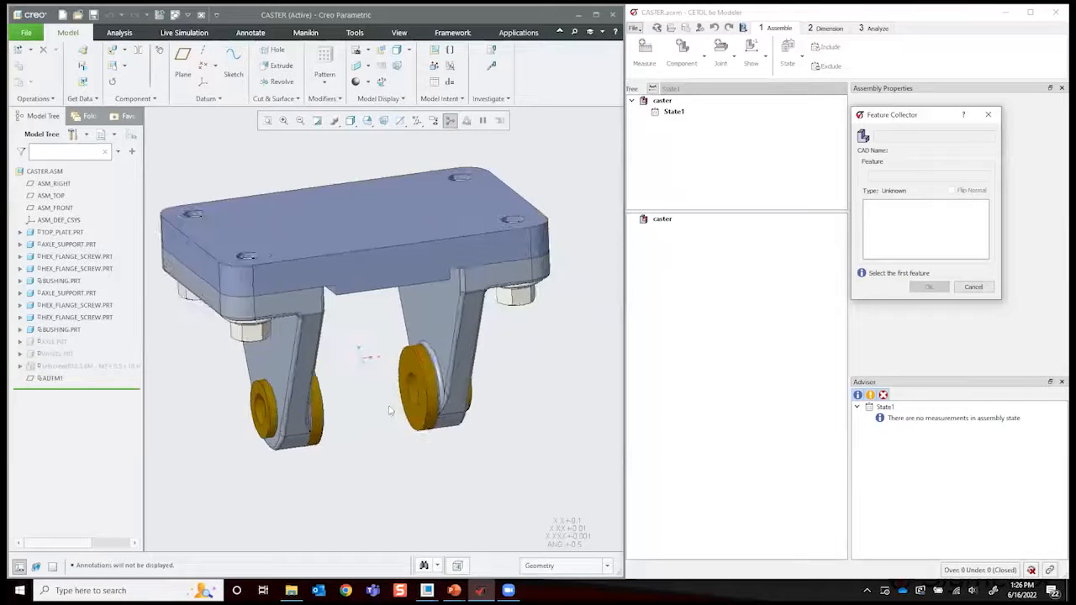
left_click(424, 383)
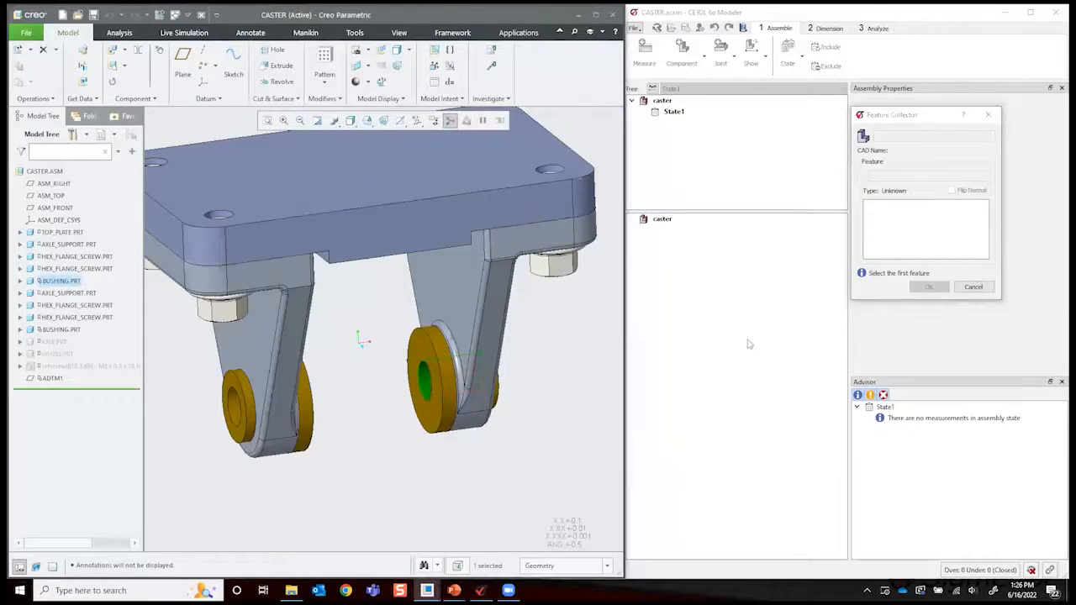
mouse_move(637, 280)
middle_mouse_down()
mouse_move(506, 373)
mouse_move(639, 269)
middle_mouse_up()
middle_click_drag(408, 375, 415, 381)
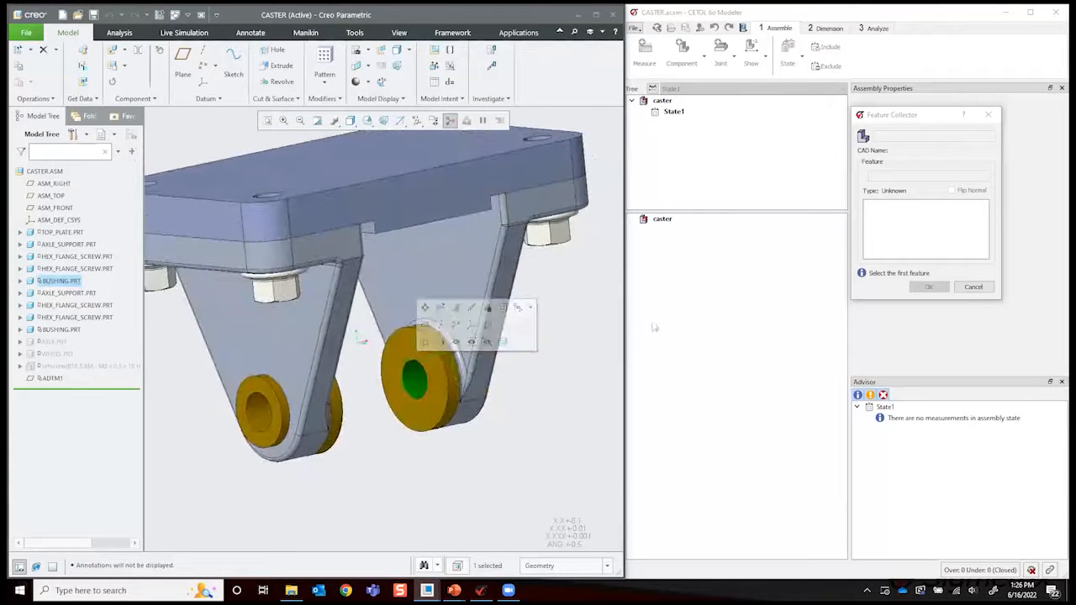
left_click(981, 290)
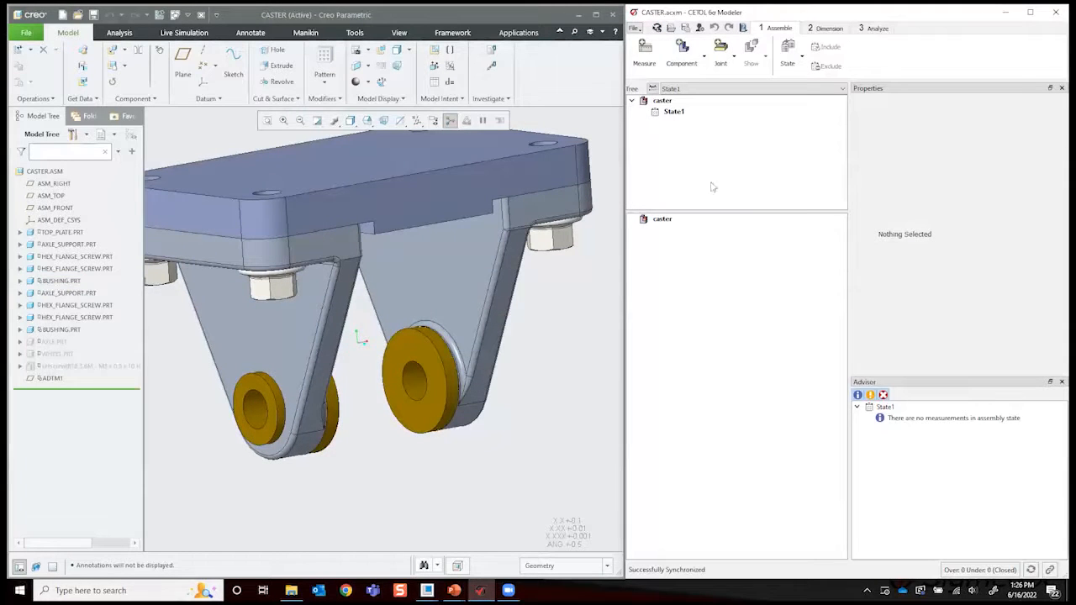
- Create a linear measurement from the inner bore of one bushing to the inner bore of the opposite bushing
left_click(644, 50)
left_click(411, 384)
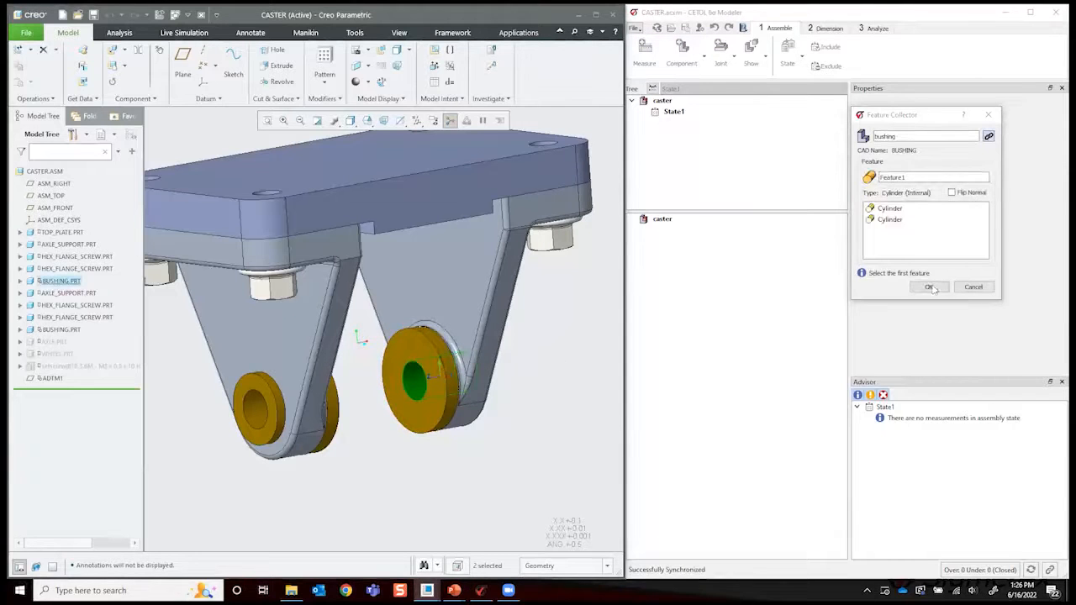
left_click(931, 288)
middle_click_drag(384, 445, 306, 389)
left_click(304, 386)
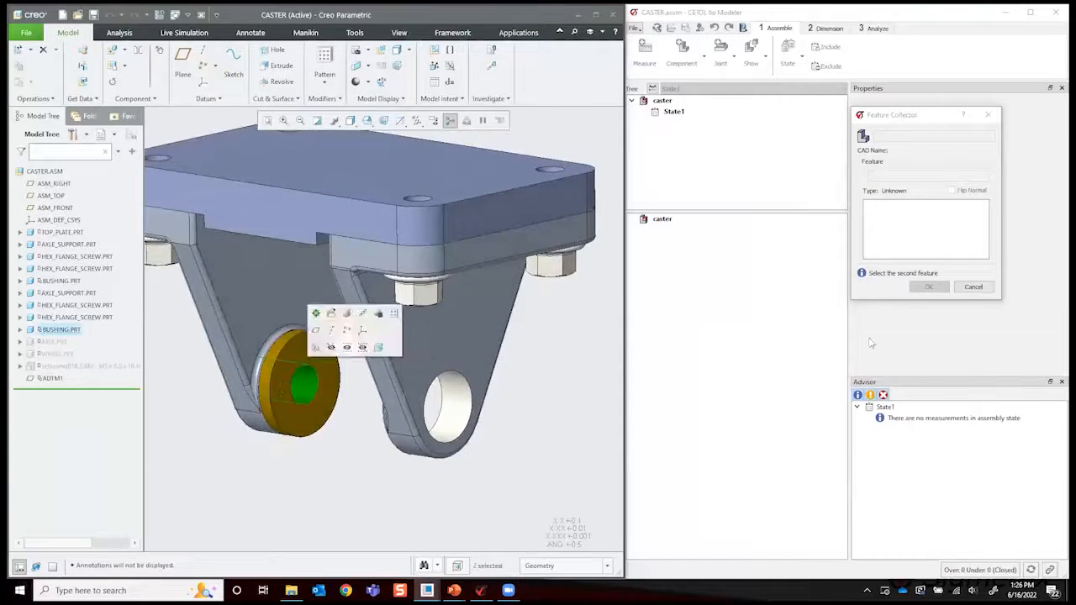
left_click(928, 287)
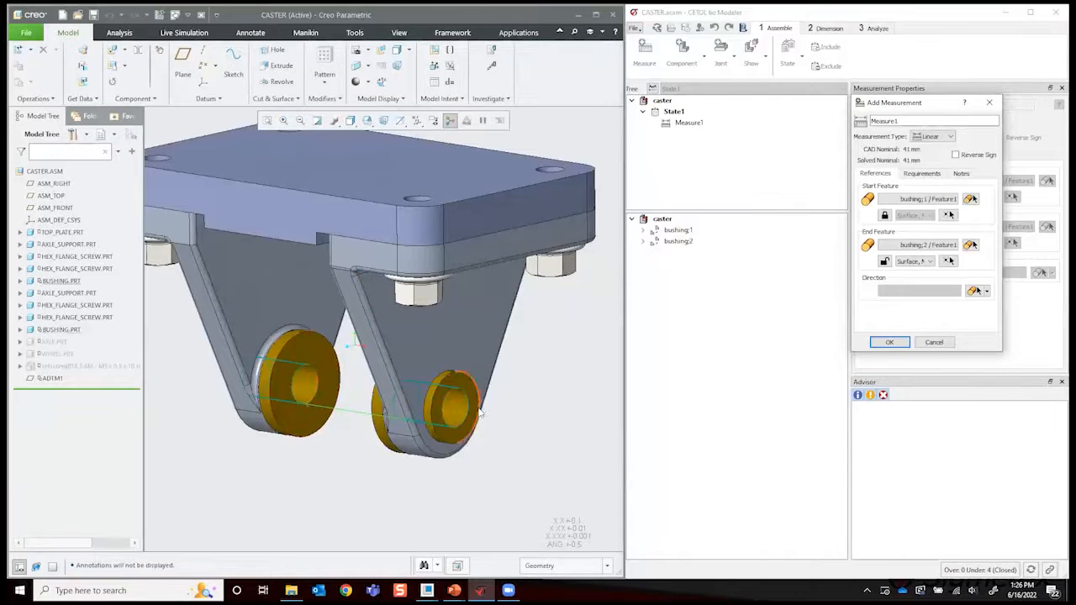
- Set the measurement direction from the upper face of the top plate
scroll(333, 424, "down", 2)
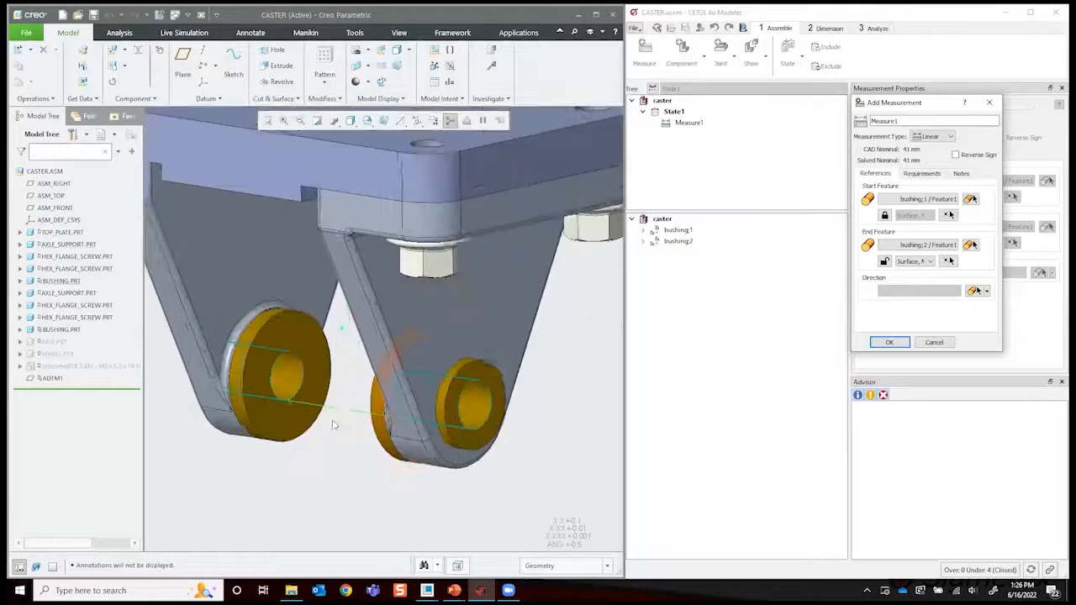
scroll(333, 422, "down", 1)
scroll(383, 432, "up", 3)
middle_click_drag(342, 455, 412, 412)
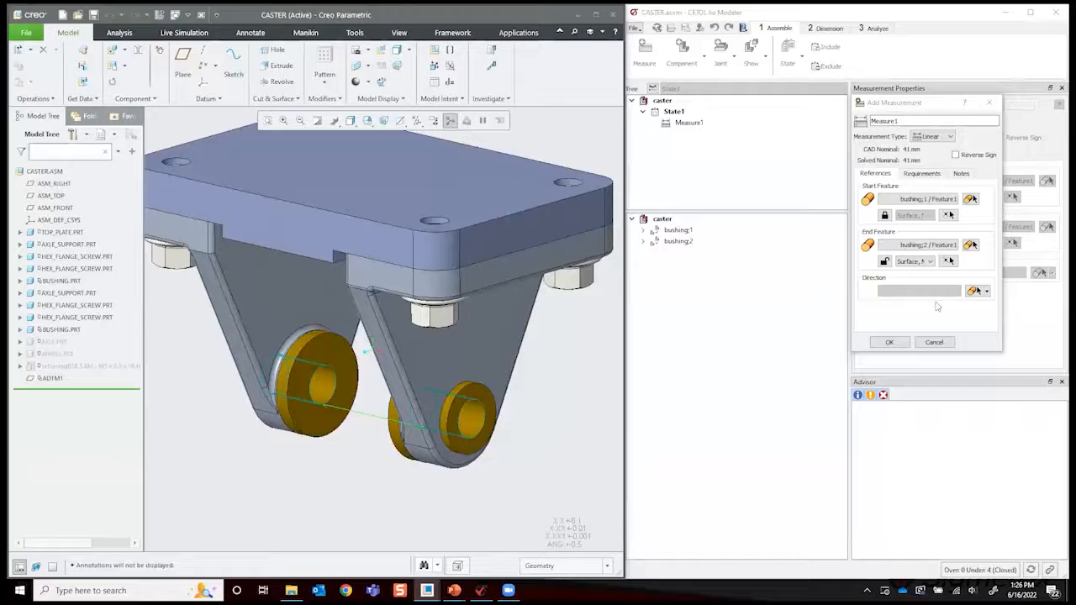
left_click(974, 292)
left_click(365, 185)
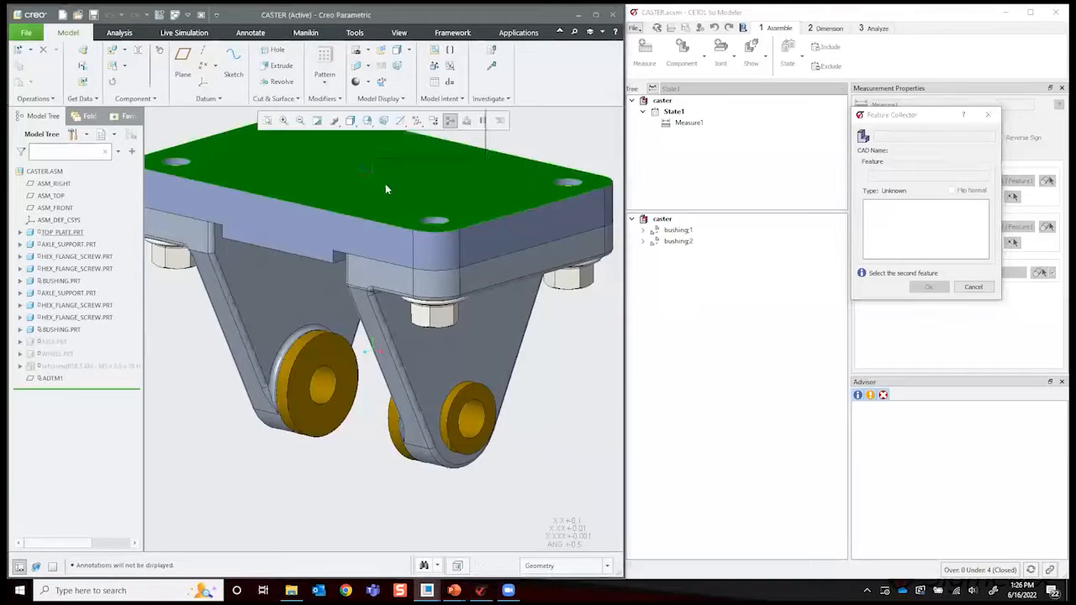
left_click(928, 286)
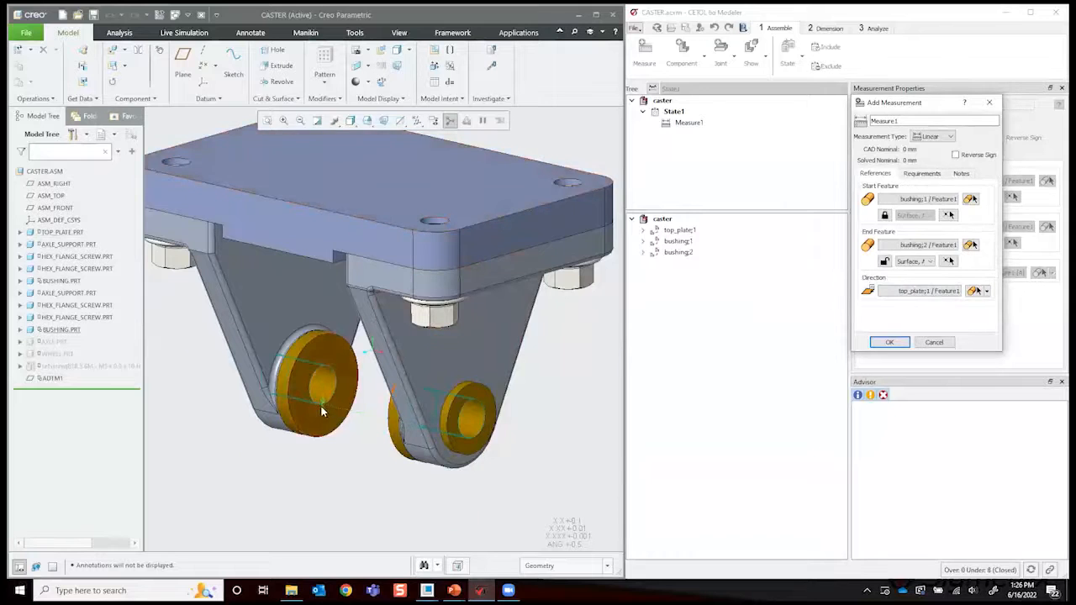
- Set the reference of both the start and end bushing features to Axis
scroll(320, 399, "up", 3)
scroll(333, 393, "down", 3)
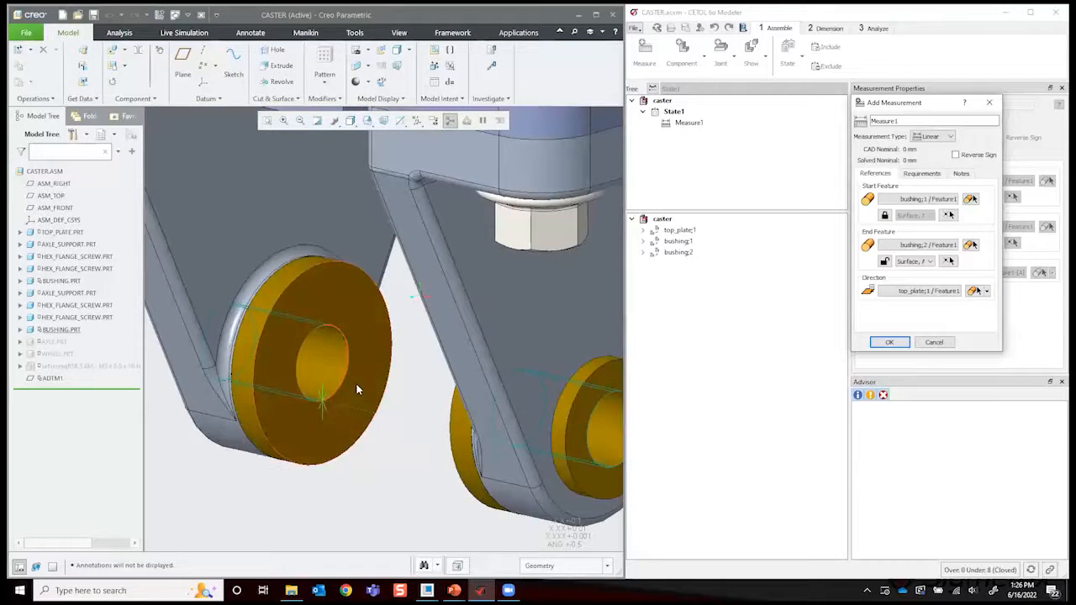
left_click(884, 215)
left_click(914, 215)
left_click(913, 225)
left_click(885, 262)
left_click(915, 262)
left_click(901, 271)
left_click(884, 216)
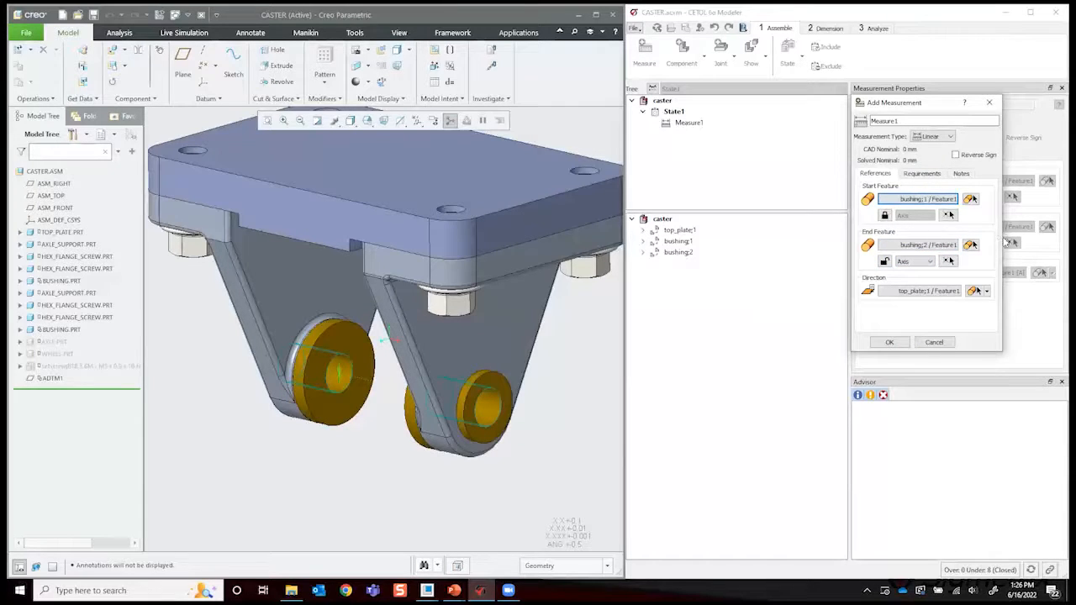
- Set the measurement's symmetric requirement to a nominal of 0 and edit its tolerance
left_click(910, 173)
triple_click(895, 215)
type("0")
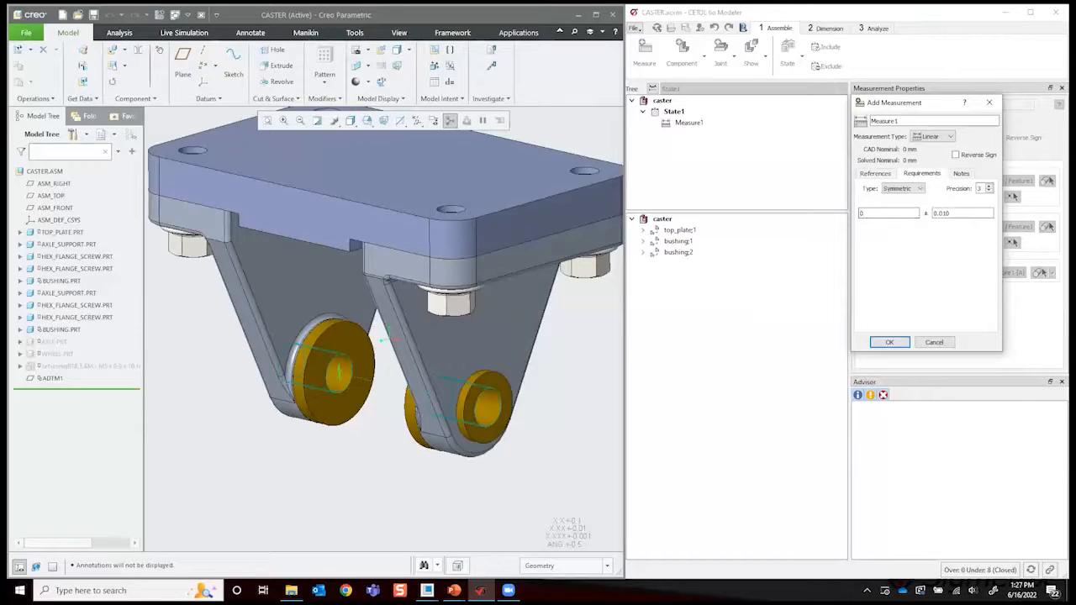
left_click_drag(939, 212, 949, 213)
type(".75")
left_click(875, 173)
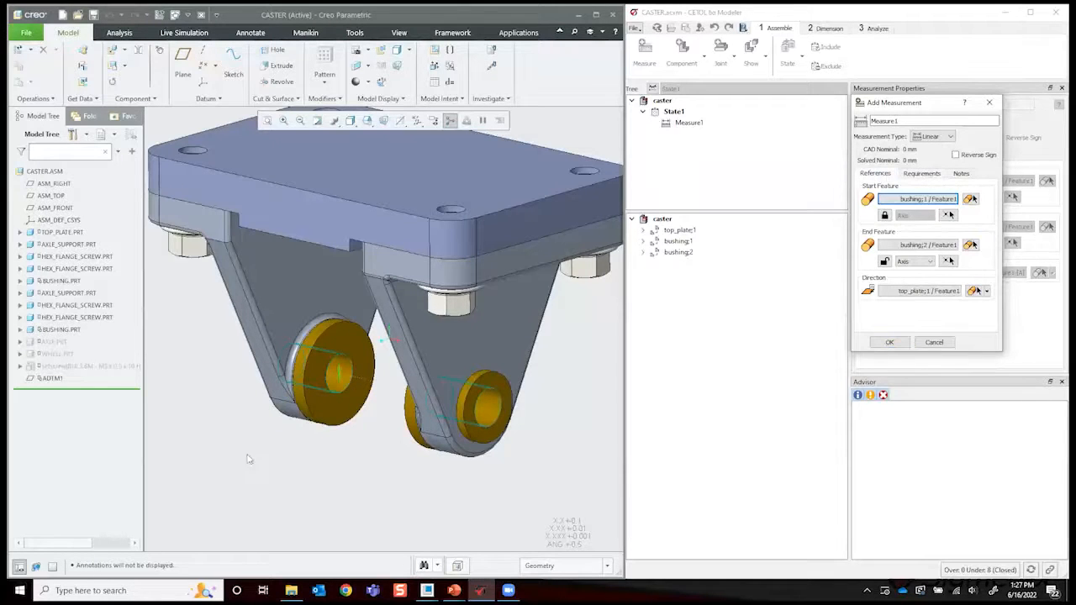
- Inspect the measurement between the bushing bores up close, restore the default view and accept the measurement
scroll(316, 367, "up", 5)
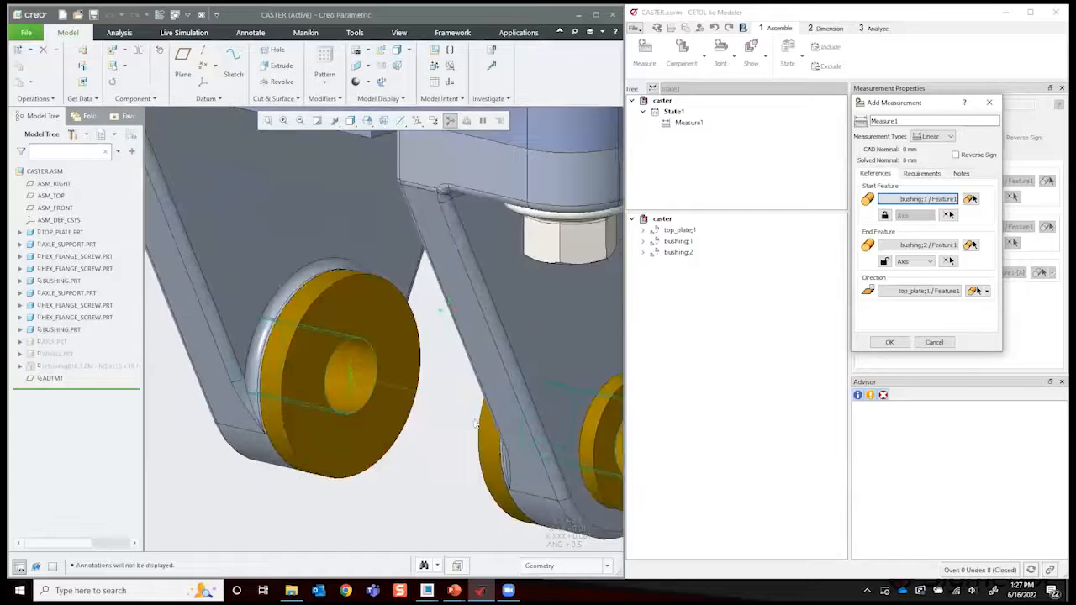
mouse_move(413, 476)
middle_mouse_down()
mouse_move(457, 458)
mouse_move(523, 402)
mouse_move(467, 422)
mouse_move(490, 428)
mouse_move(477, 446)
mouse_move(397, 487)
middle_mouse_up()
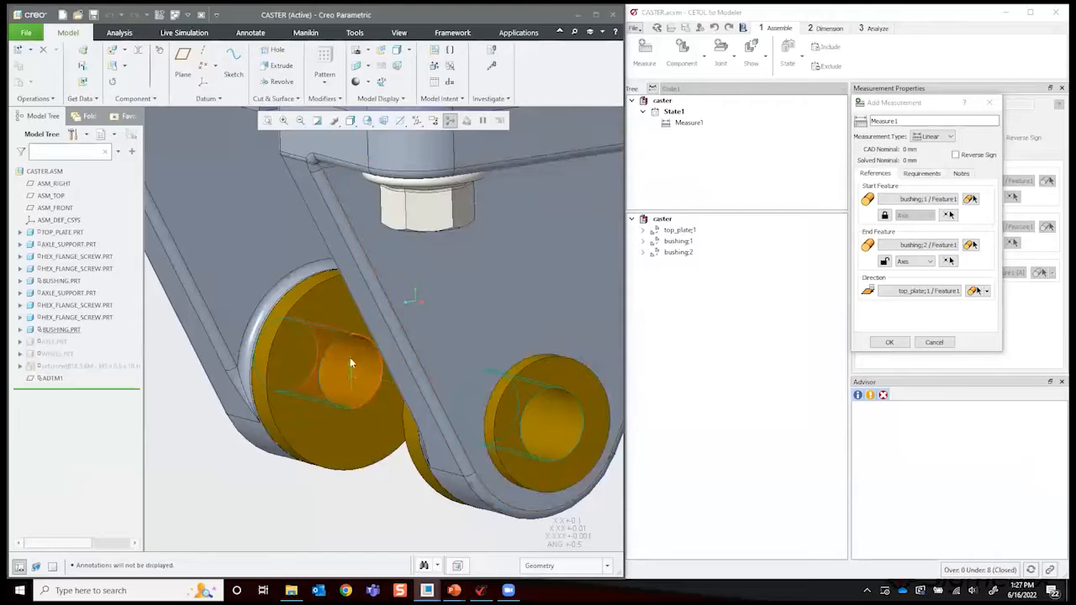
key("ctrl+d")
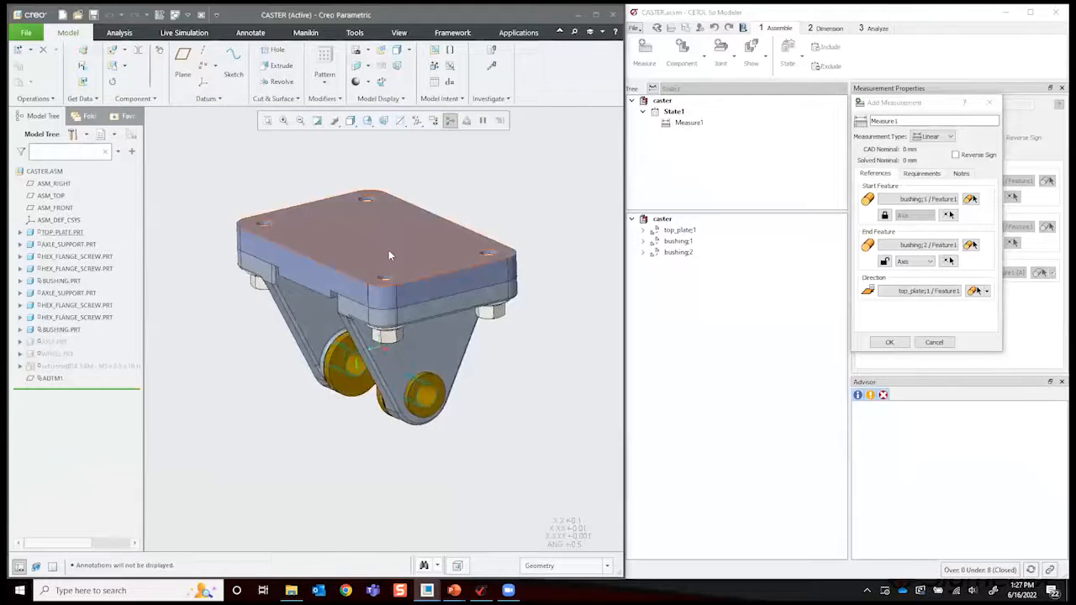
left_click(889, 343)
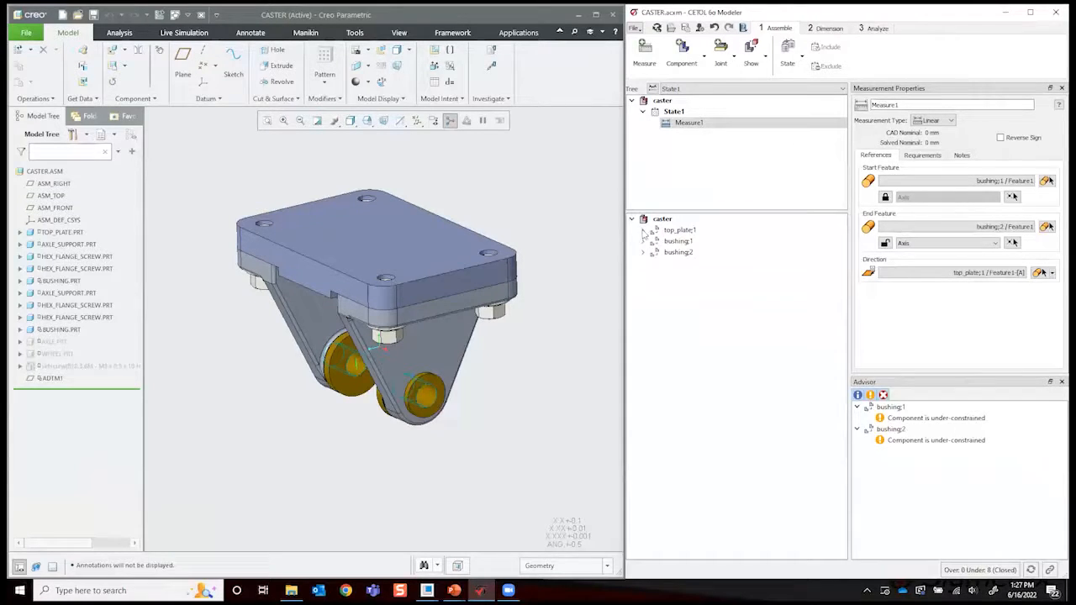
- Select the advisor messages for both bushings and examine their unconstrained degrees of freedom on the model
left_click(969, 419)
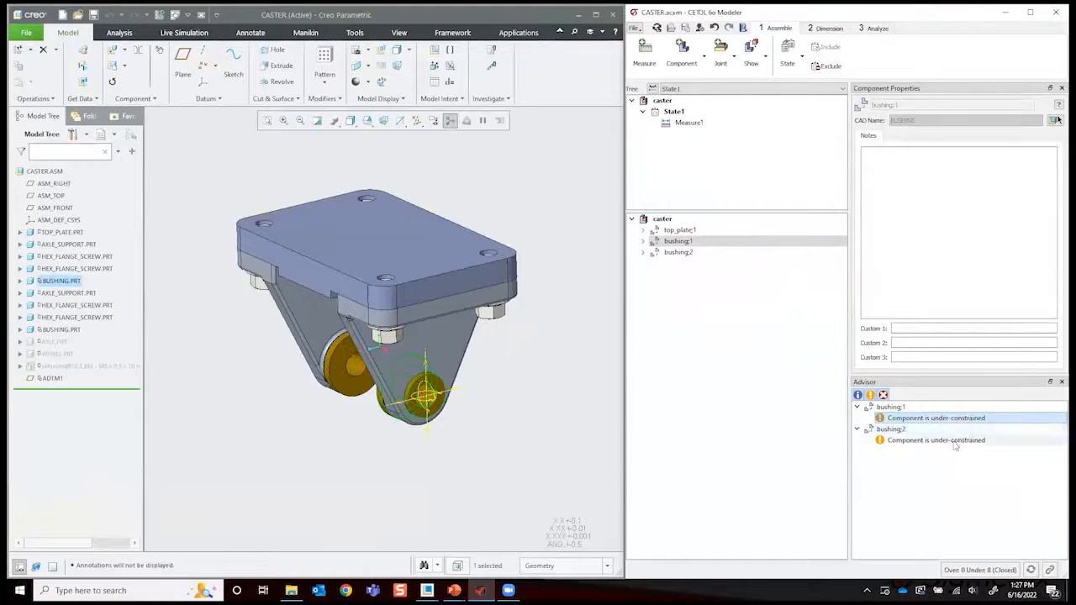
left_click(955, 441)
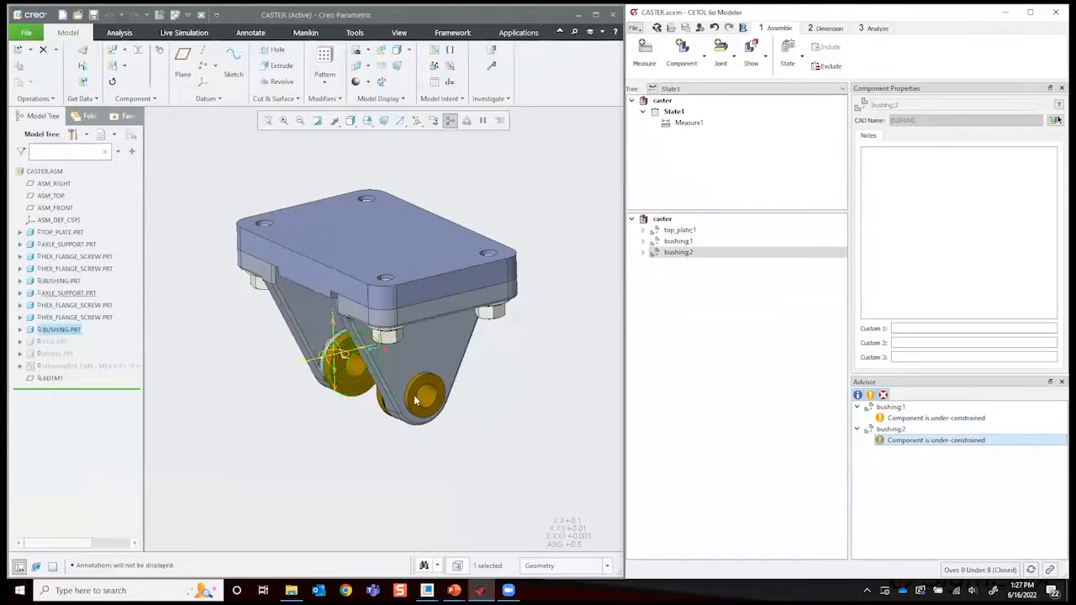
scroll(388, 332, "up", 5)
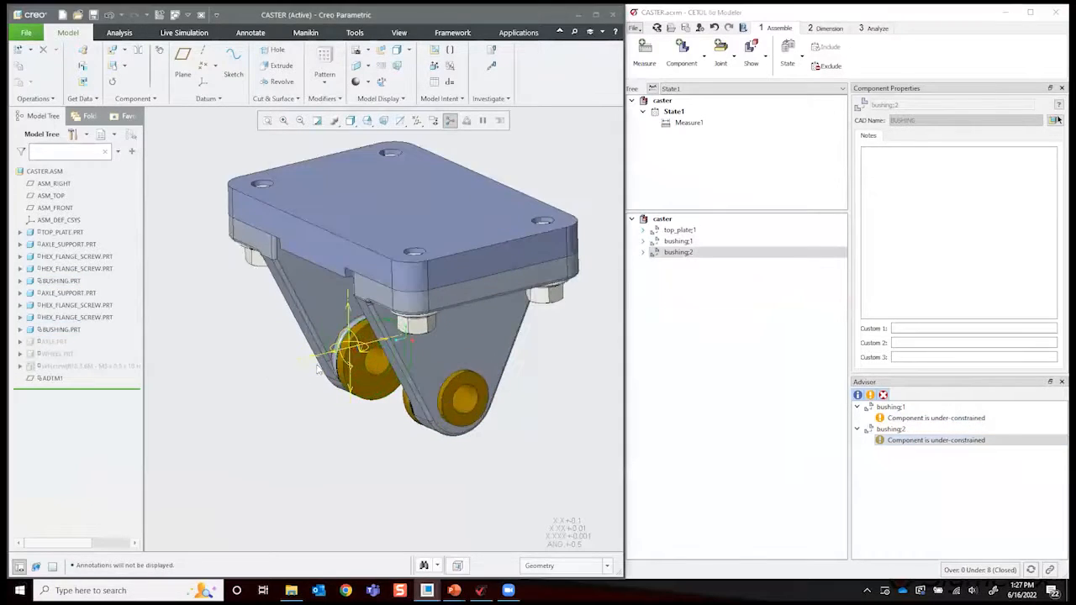
middle_click_drag(387, 332, 538, 411)
scroll(456, 397, "down", 3)
scroll(455, 396, "down", 2)
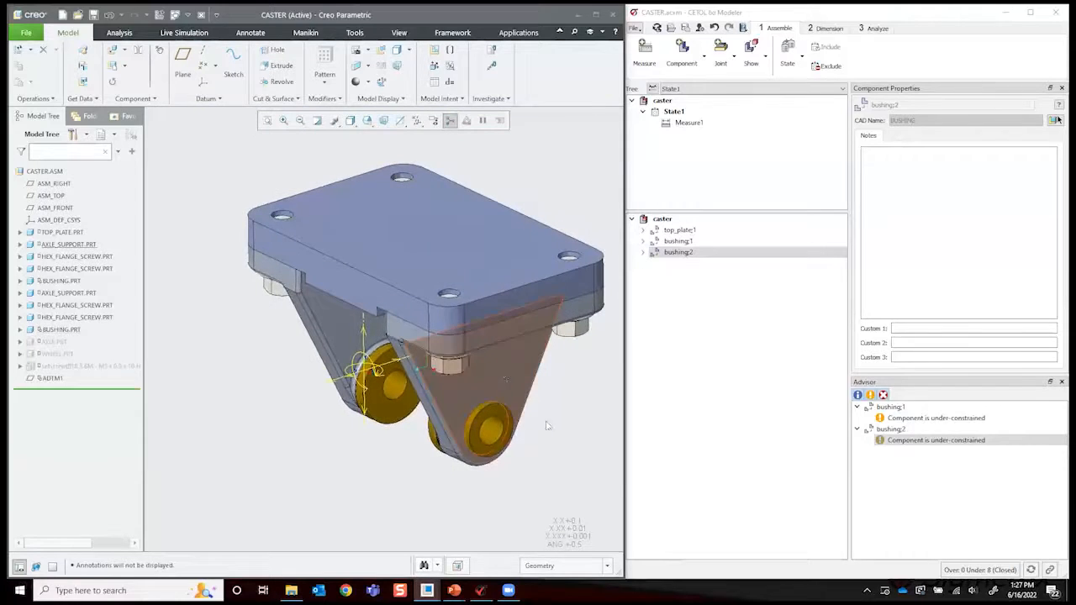
left_click(941, 420)
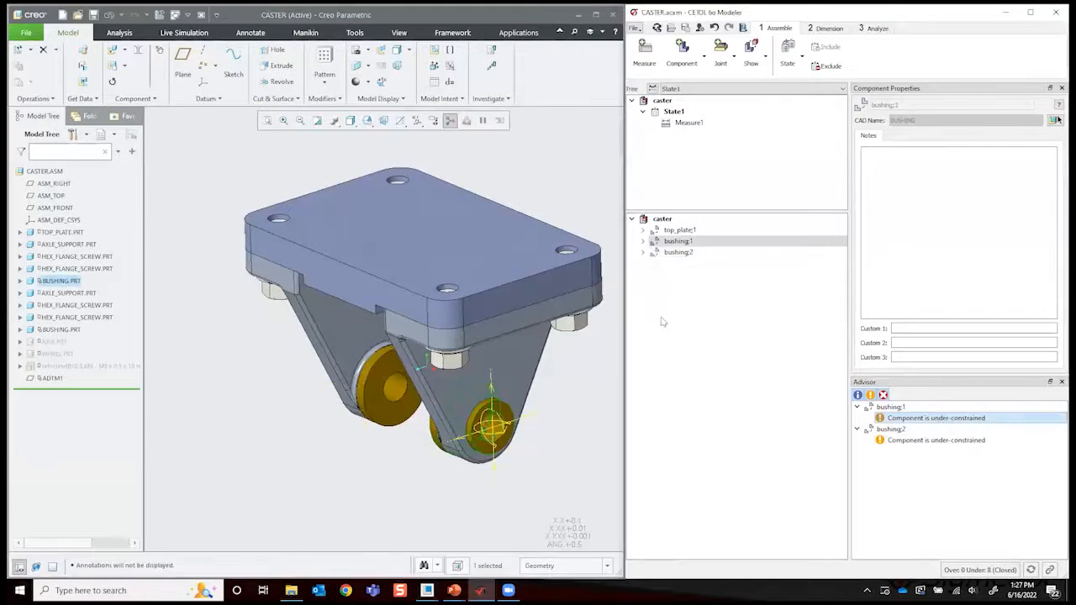
- Expand the top_plate;1, bushing;1 and bushing;2 components in the model tree and reorient the caster assembly
left_click(643, 229)
left_click(642, 252)
left_click(642, 274)
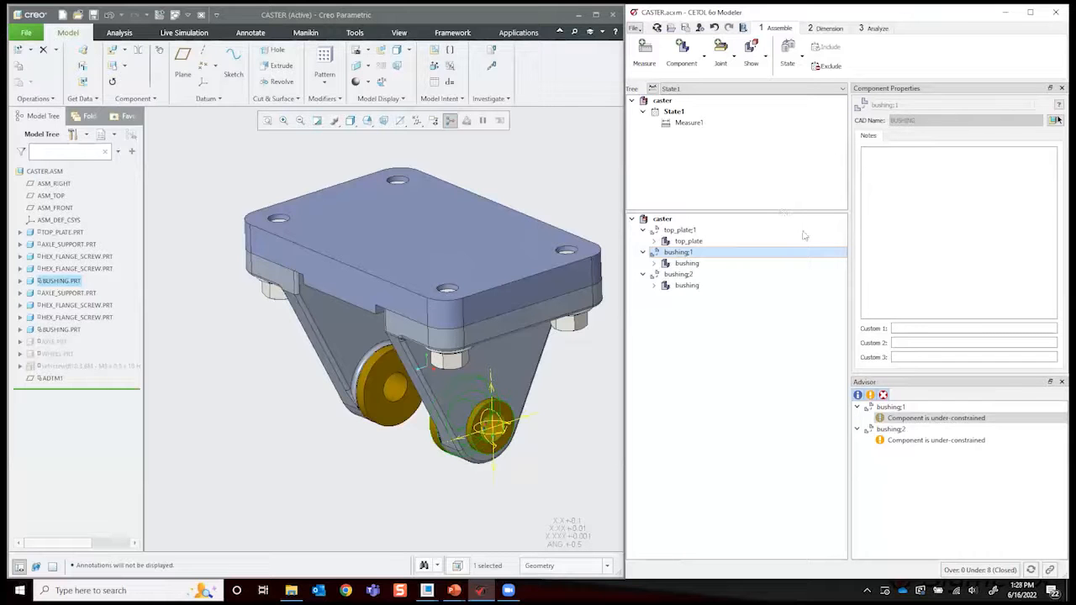
left_click(560, 193)
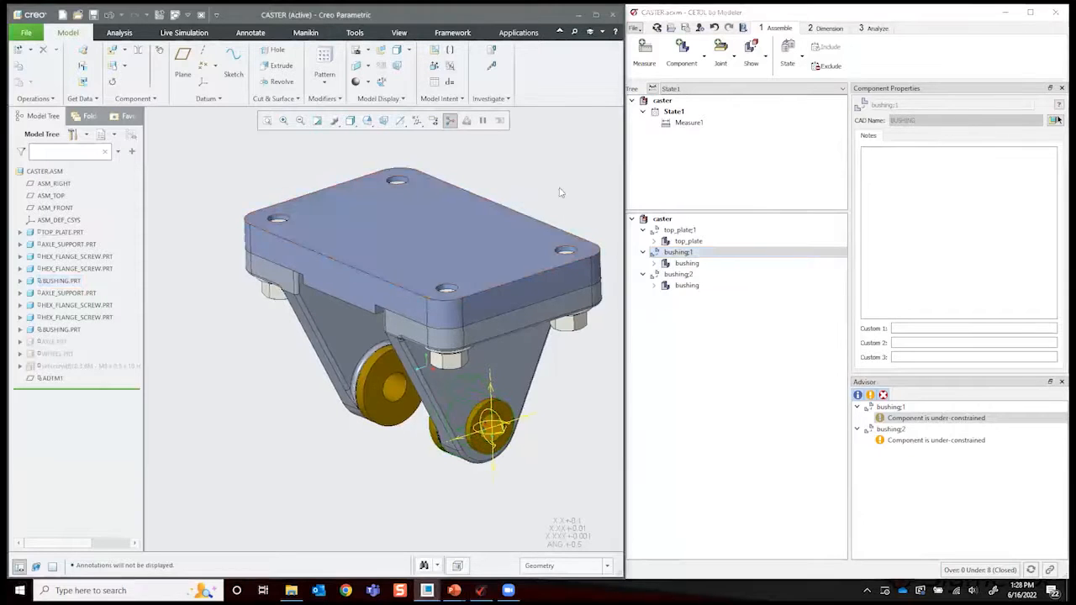
middle_click_drag(560, 192, 609, 211)
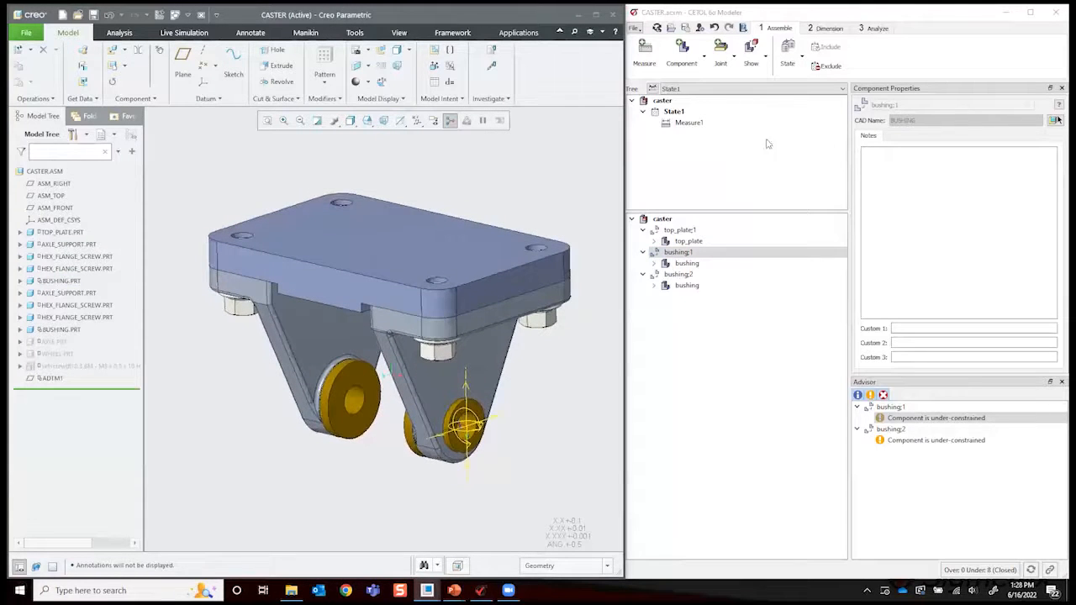
- Isolate the modeled components in the CAD view, check bushing;1's features and both bushing advisor messages, and restore the full assembly
left_click(754, 57)
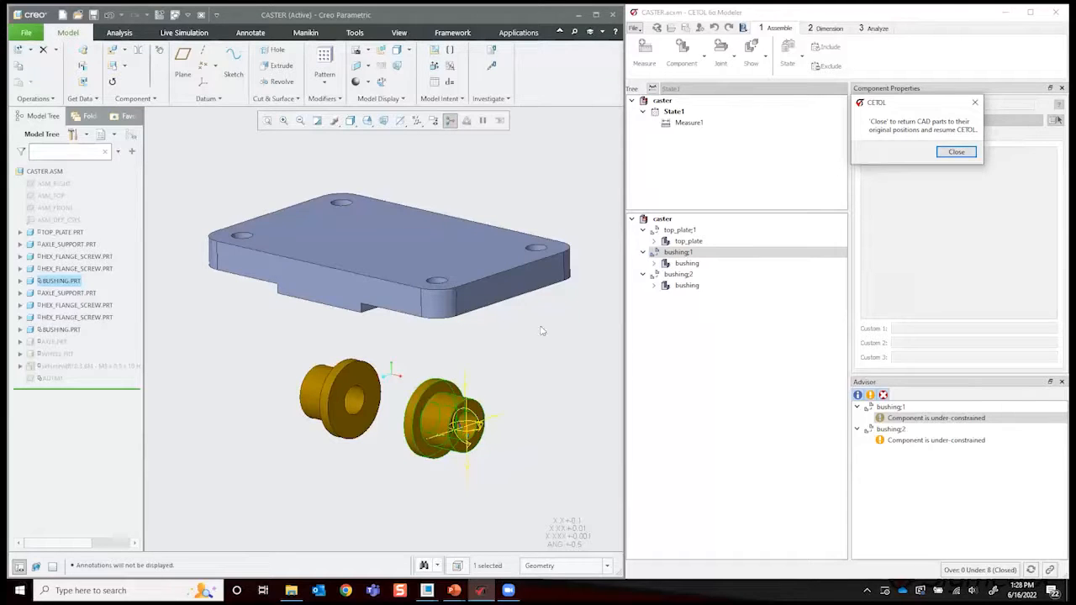
left_click(656, 264)
left_click(941, 440)
left_click(937, 418)
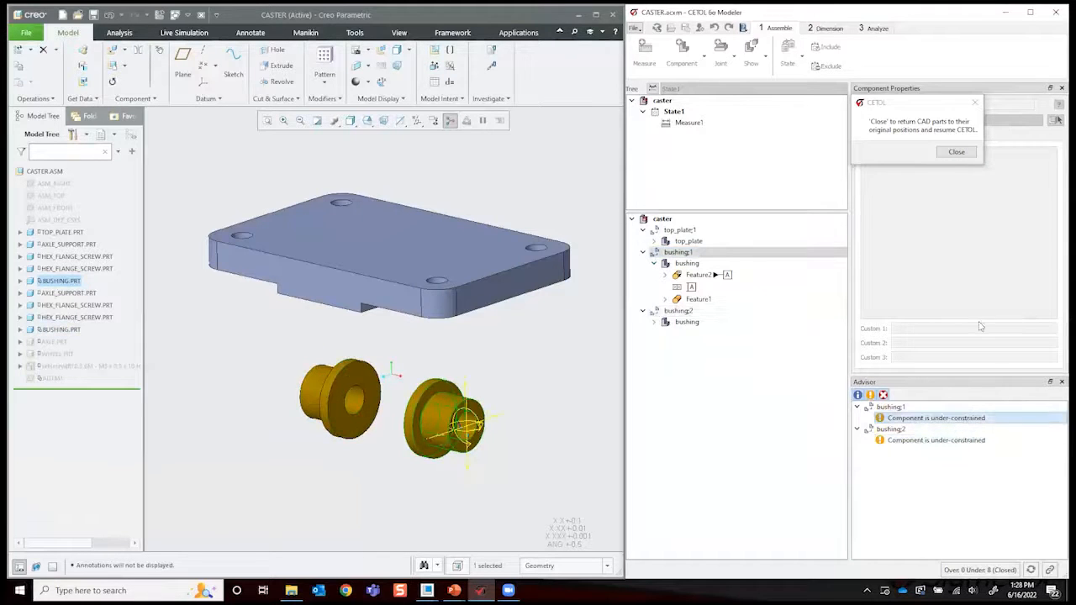
left_click(958, 152)
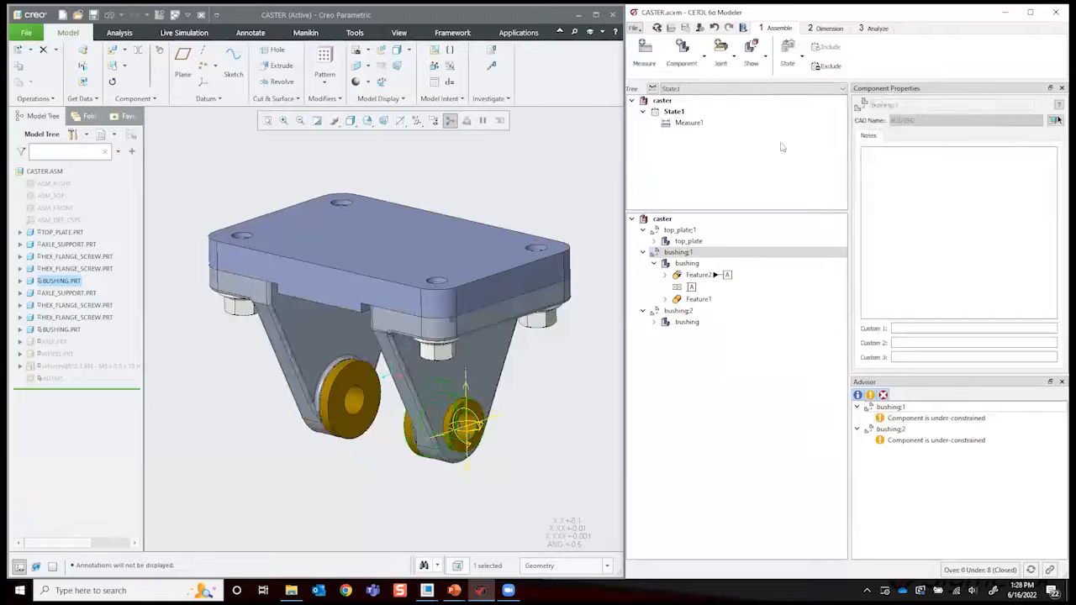
- Add the axle support that holds bushing;1 and its two hex flange screws as components of the tolerance model
left_click(683, 55)
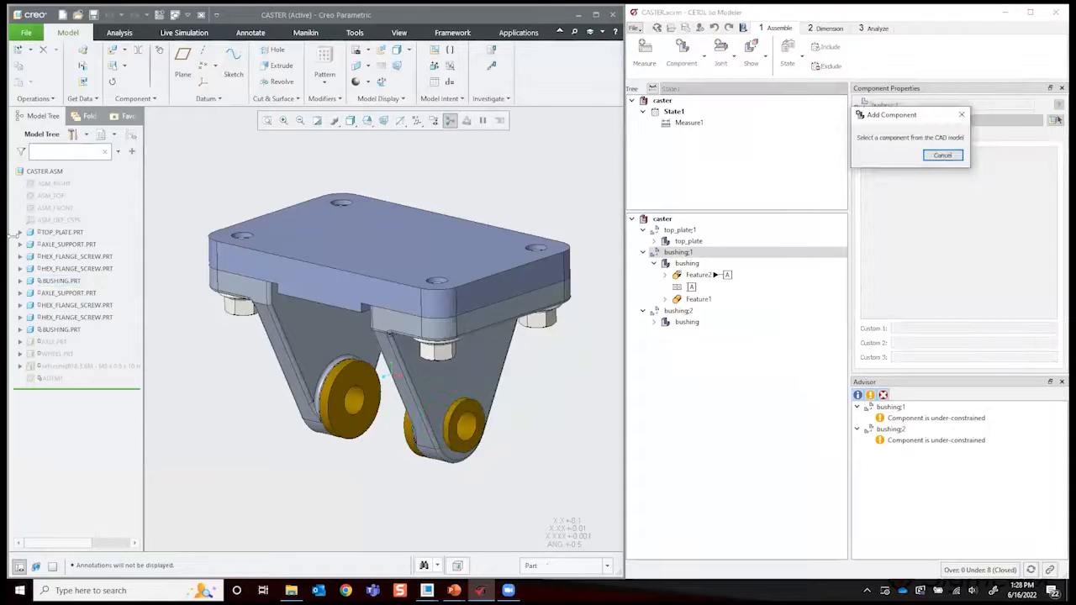
left_click(372, 243)
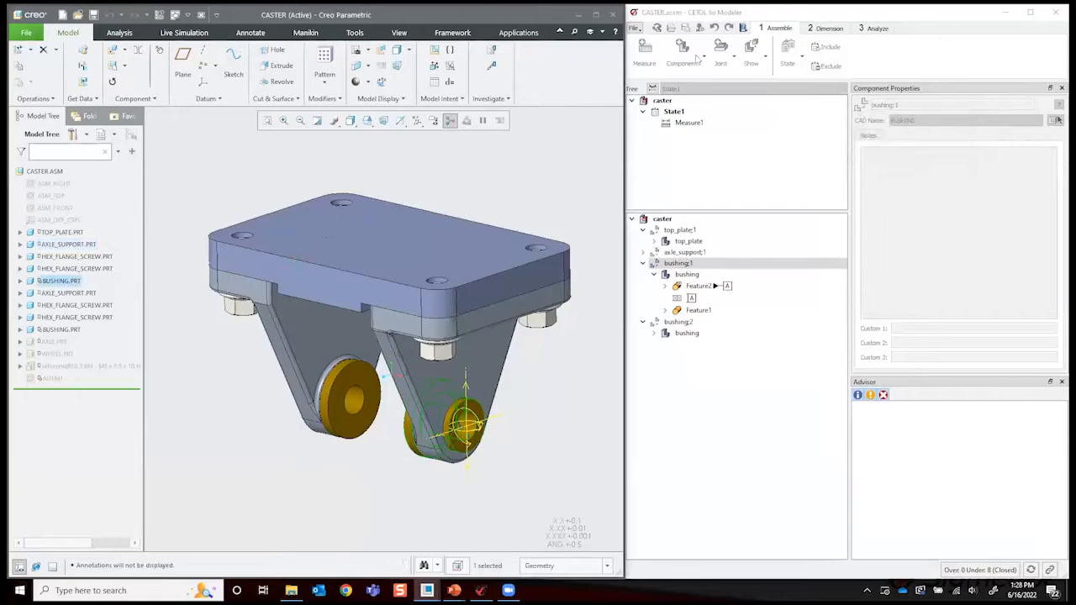
left_click(682, 56)
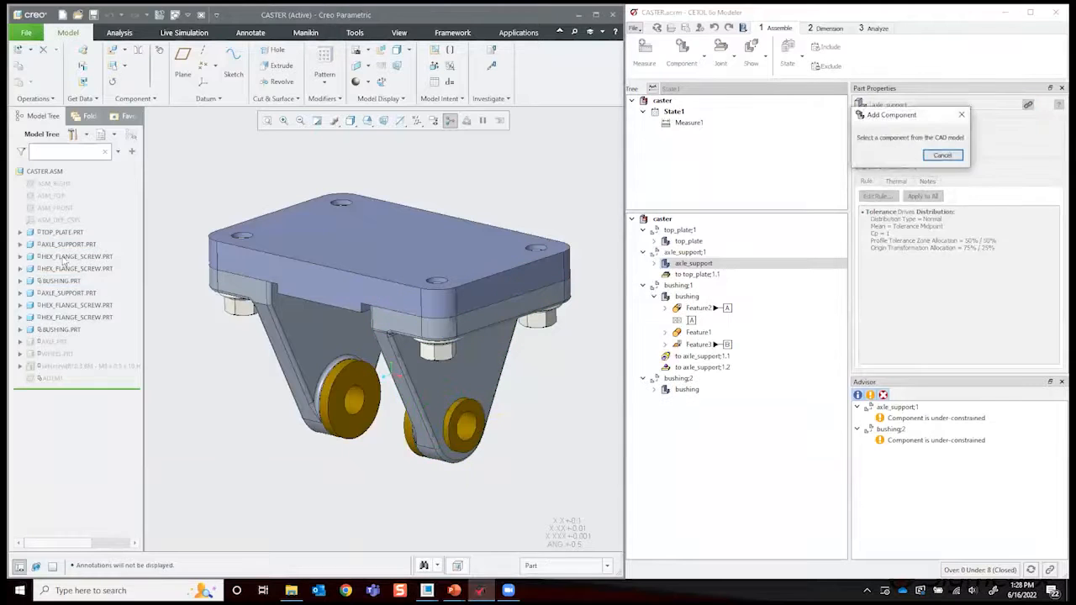
left_click(63, 270)
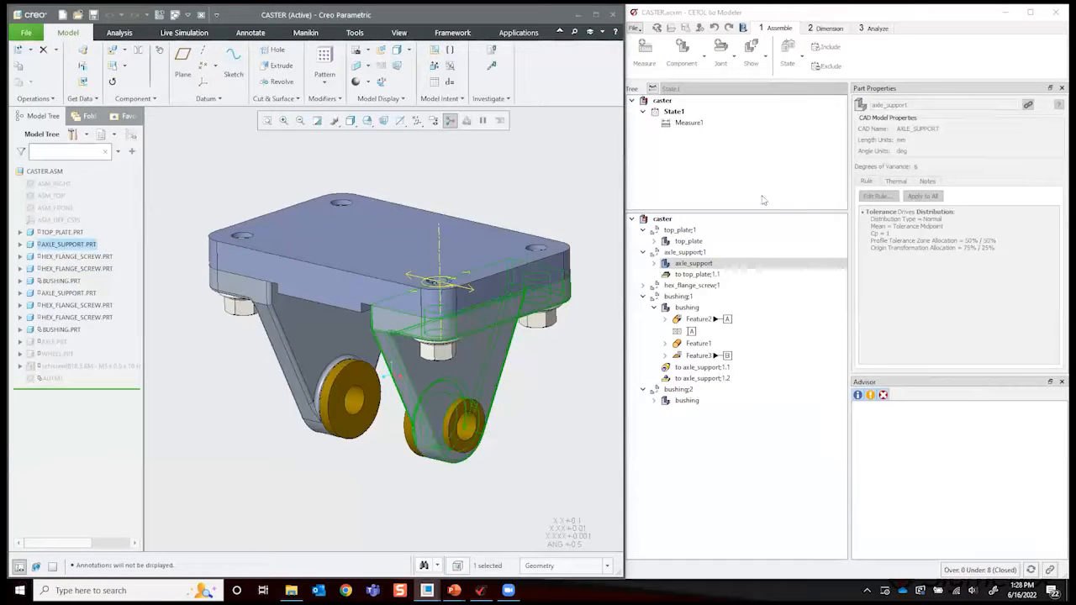
left_click(673, 57)
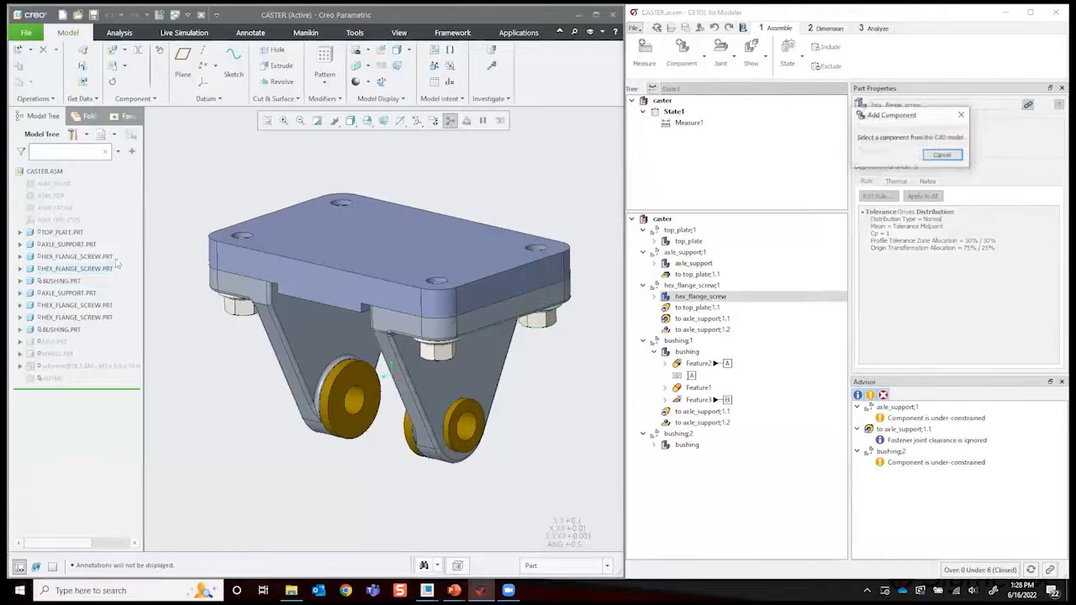
left_click(77, 258)
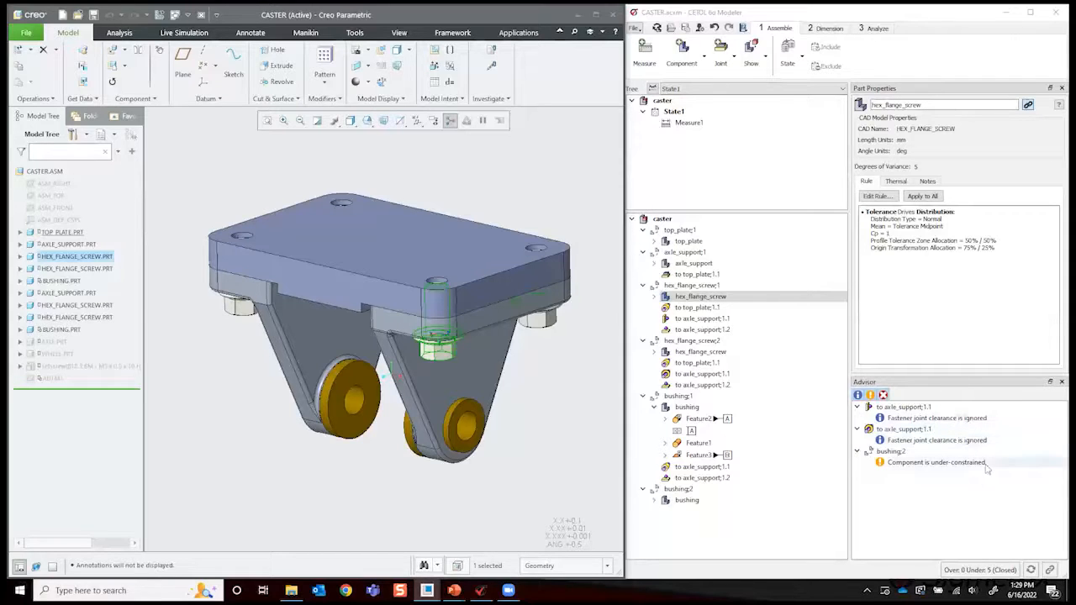
- Examine the under-constrained bushing;2 from its advisor message with only the modeled components shown, and restore the full assembly
left_click(938, 467)
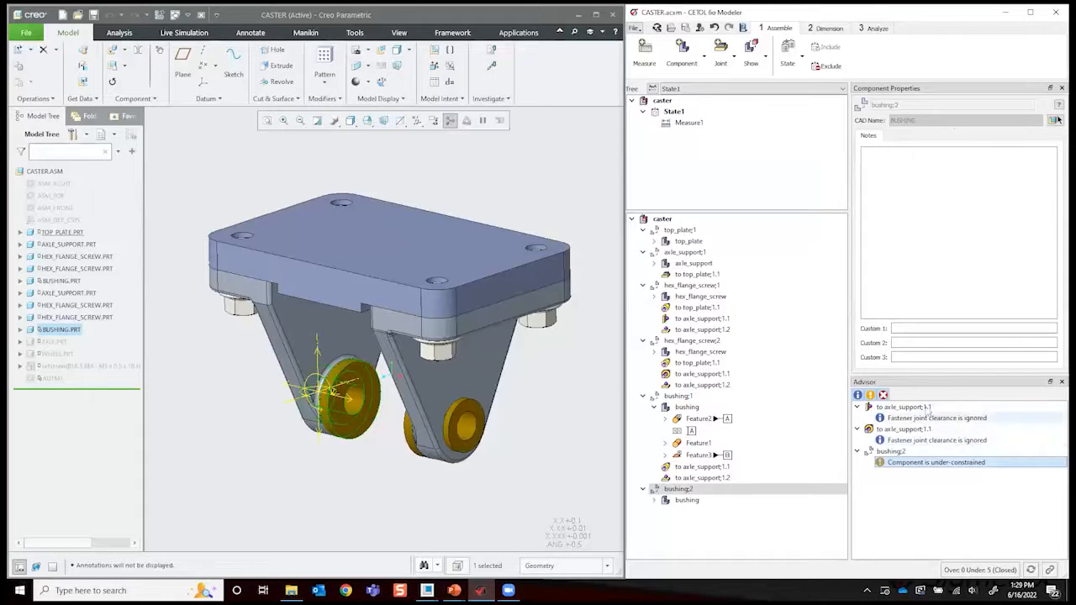
left_click(750, 47)
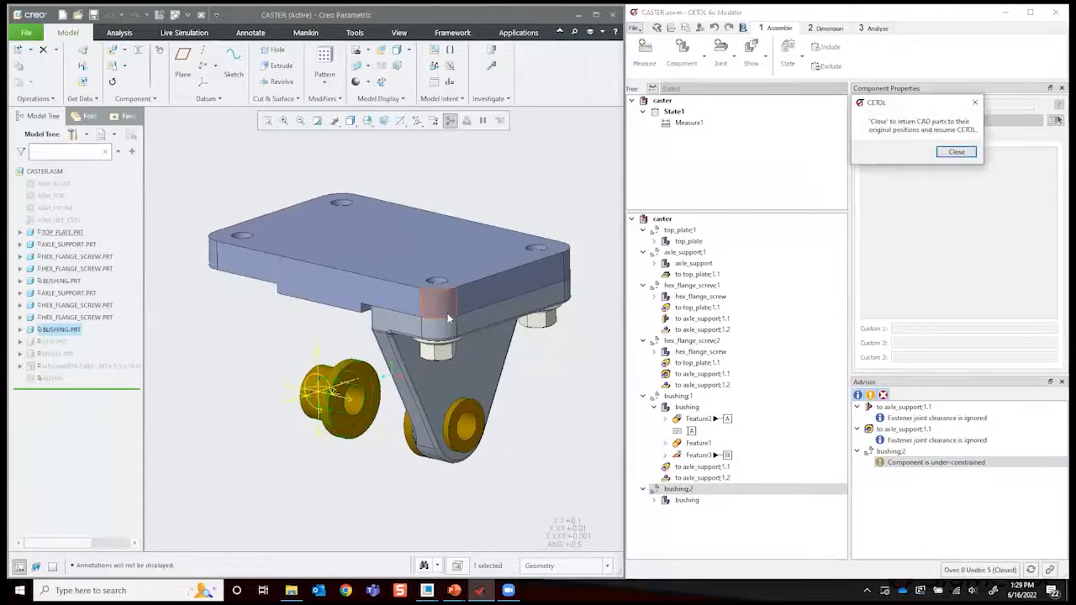
left_click(540, 387)
middle_click_drag(539, 387, 553, 335)
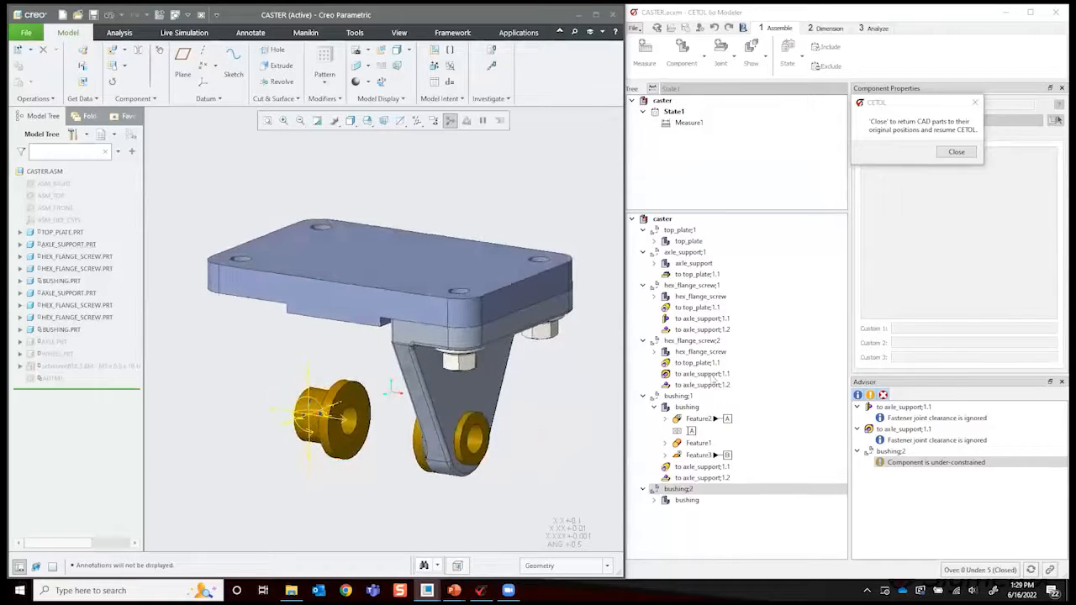
left_click(951, 156)
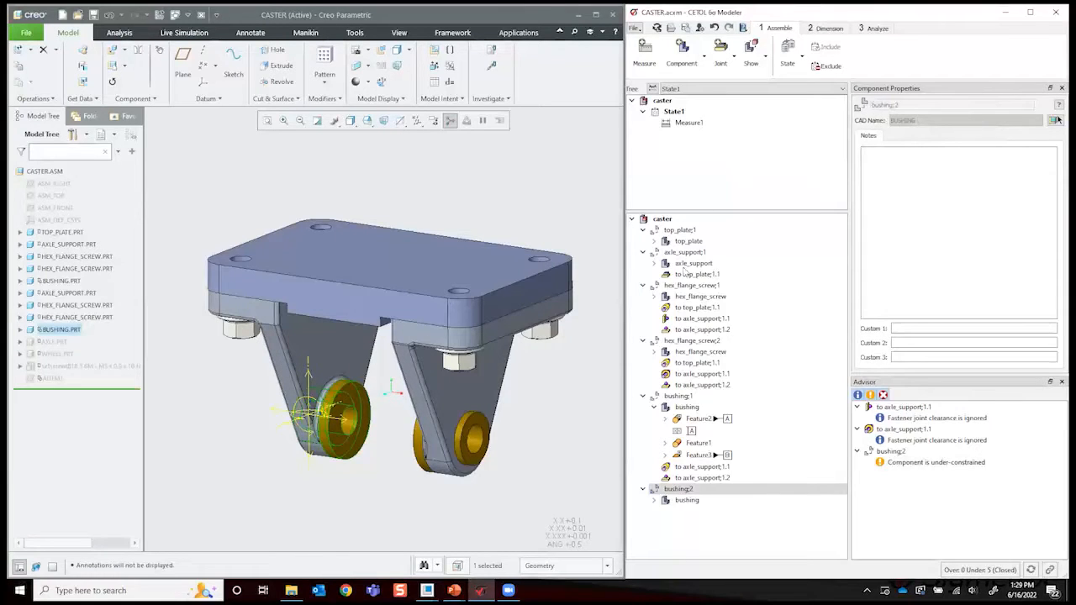
- Add the second axle support, which holds bushing;2, and its two hex flange screws as components of the tolerance model
left_click(682, 52)
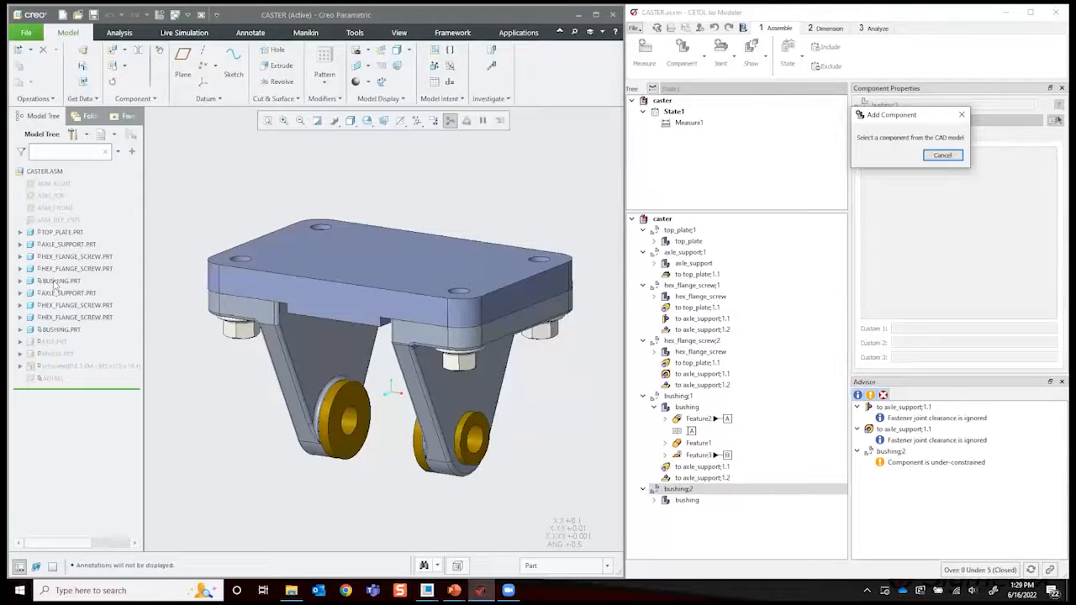
left_click(59, 330)
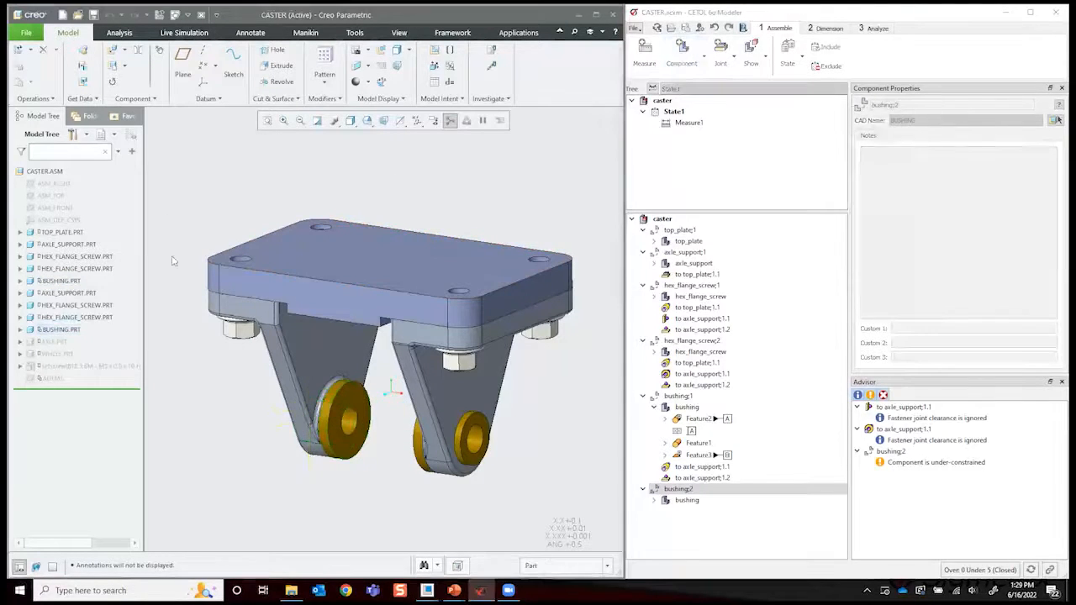
left_click(67, 293)
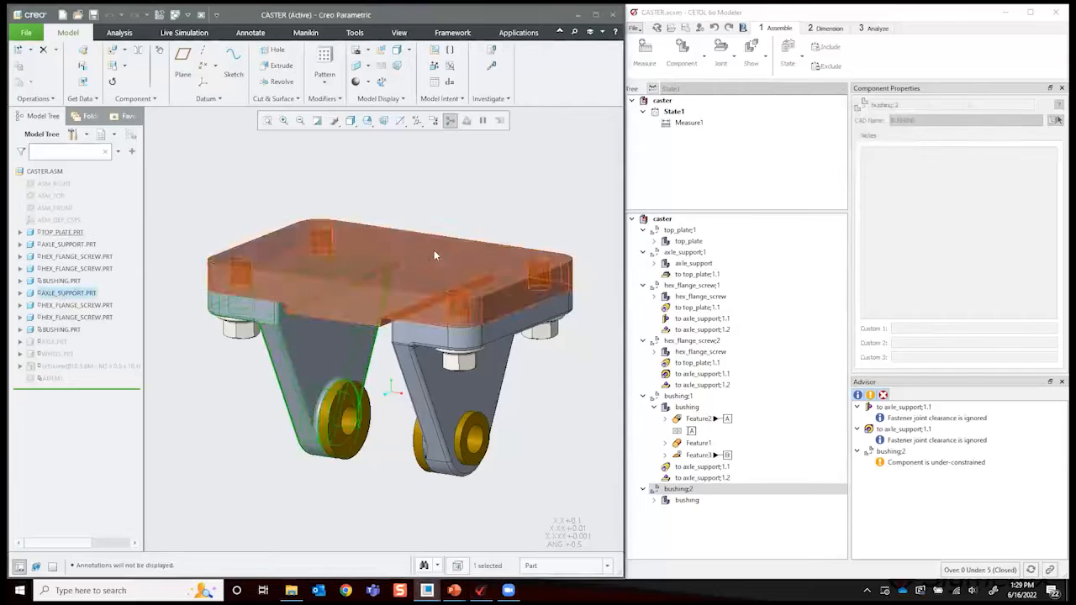
left_click(682, 52)
left_click(140, 305)
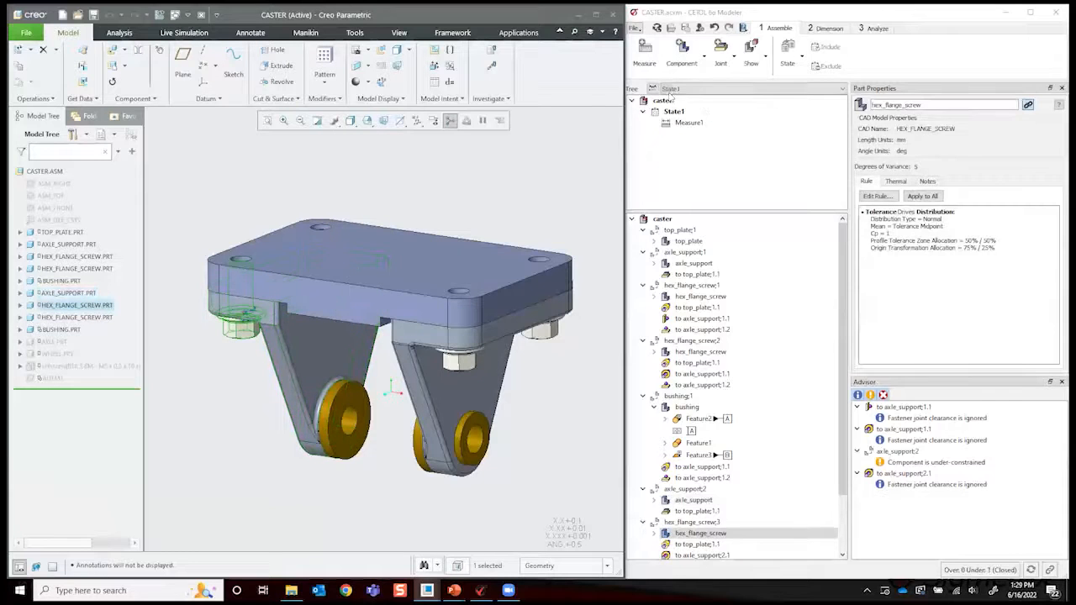
left_click(681, 52)
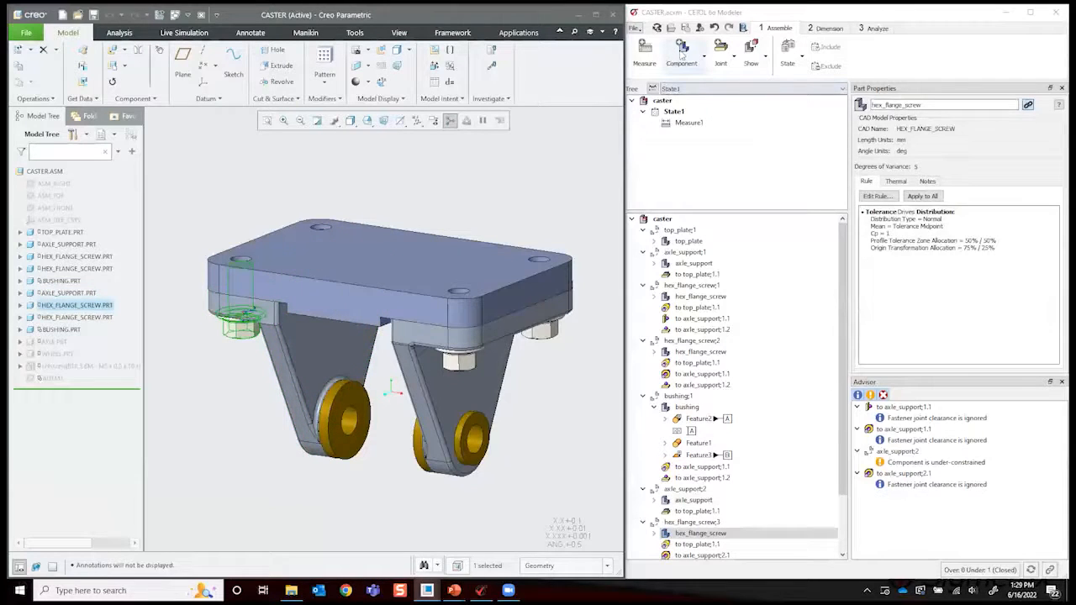
left_click(80, 306)
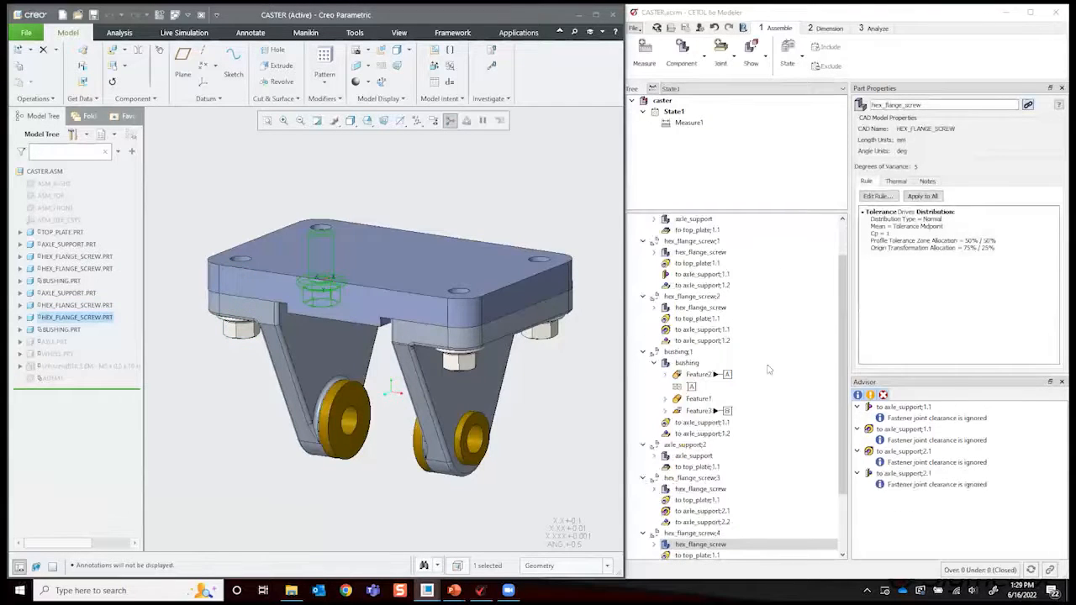
- Review the component tree and expand the axle_support part under axle_support;1 to inspect the tolerances of Feature3 and Feature5
scroll(765, 363, "up", 2)
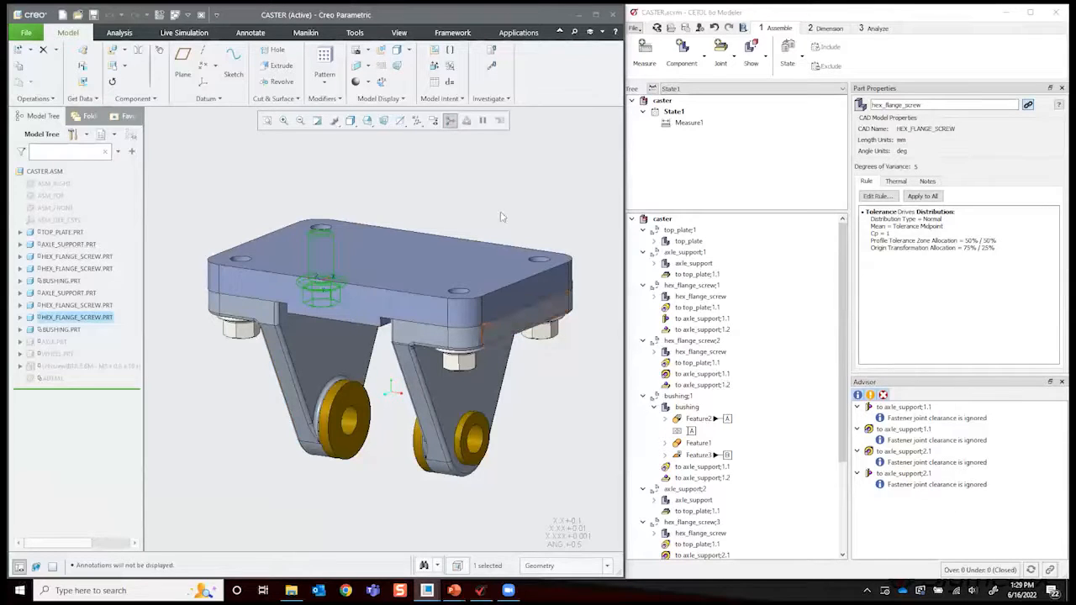
scroll(691, 252, "down", 4)
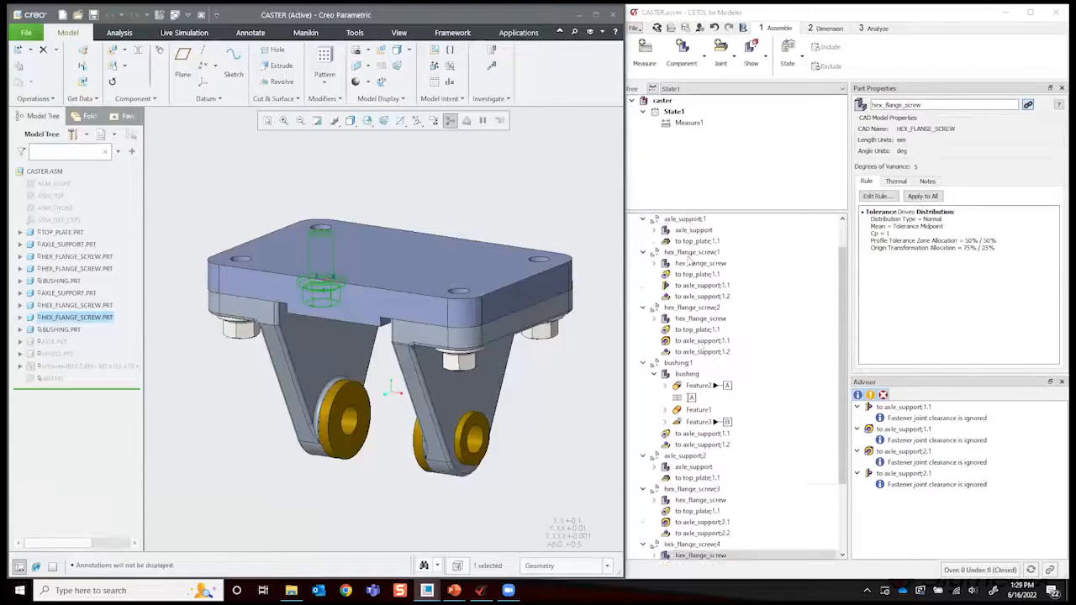
scroll(711, 318, "up", 4)
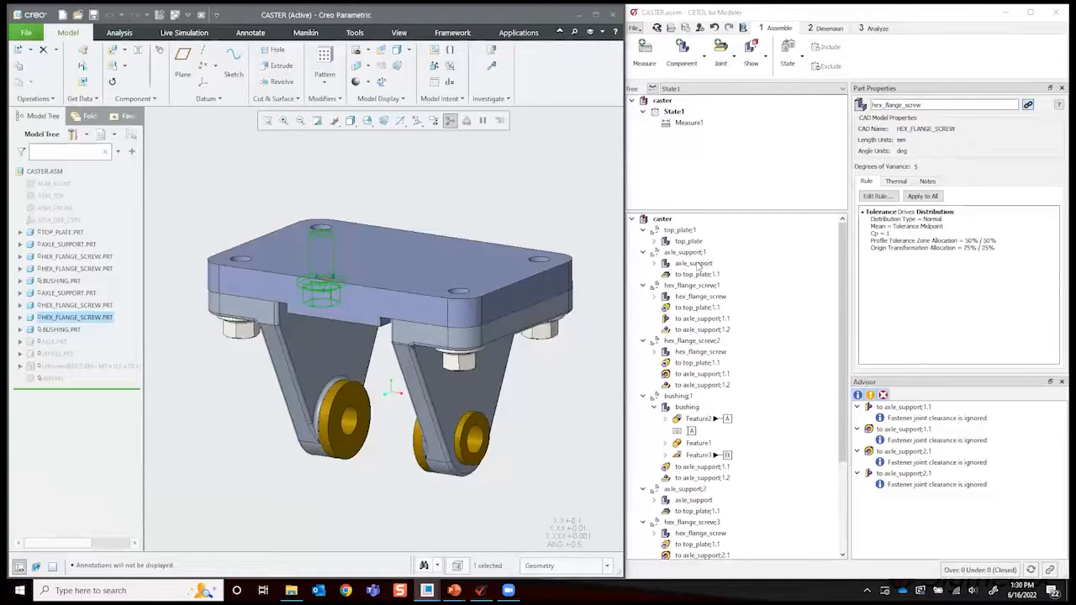
left_click(654, 263)
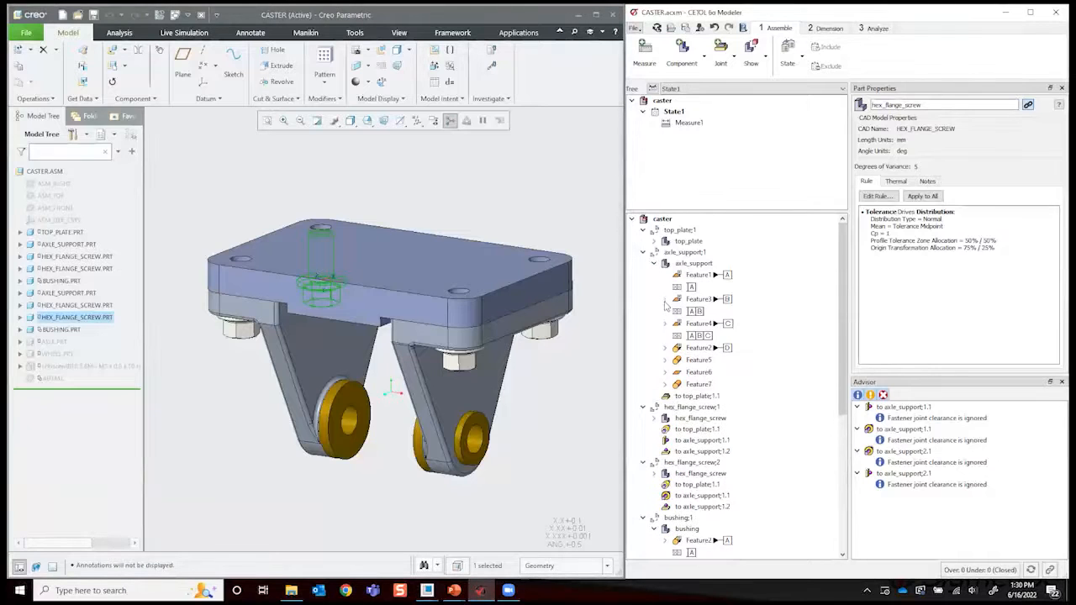
left_click(665, 299)
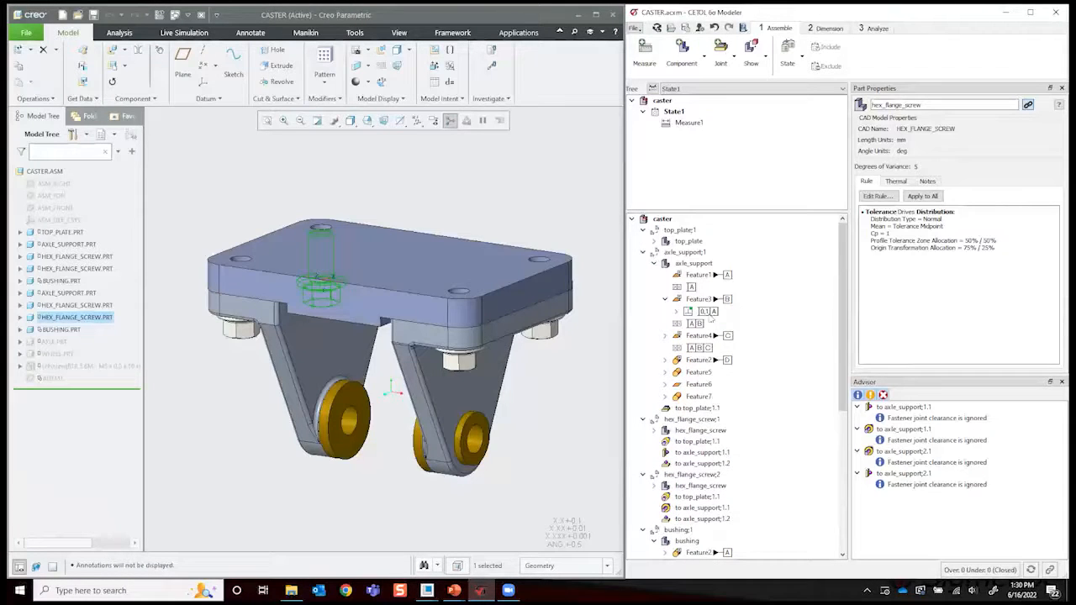
left_click(665, 372)
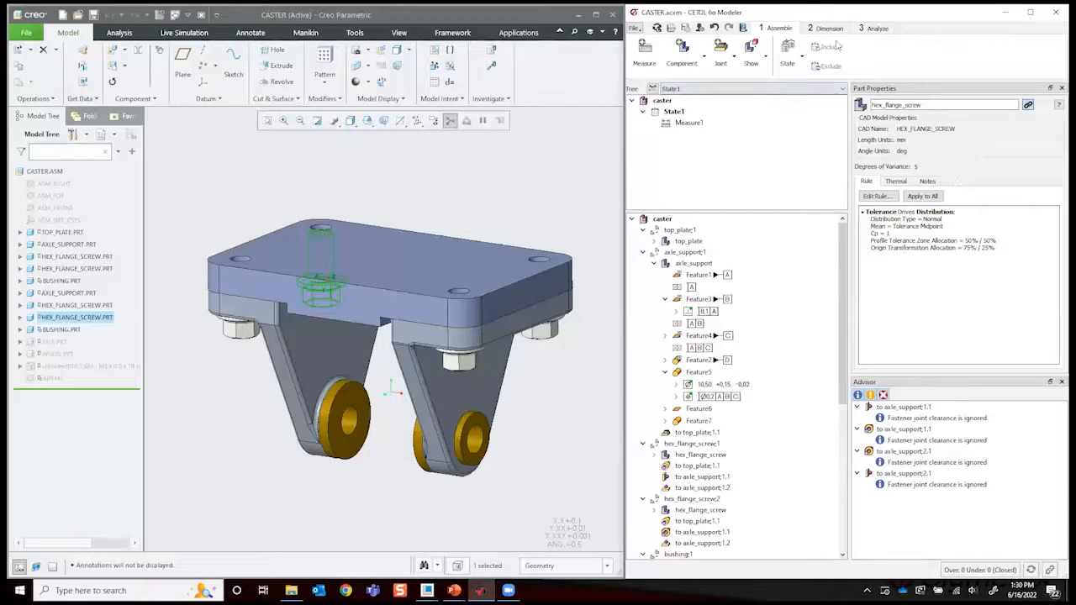
- Select the fastener clearance message for the to axle_support;1.1 joint and check the joint's Floating and Centered bias options
left_click(958, 418)
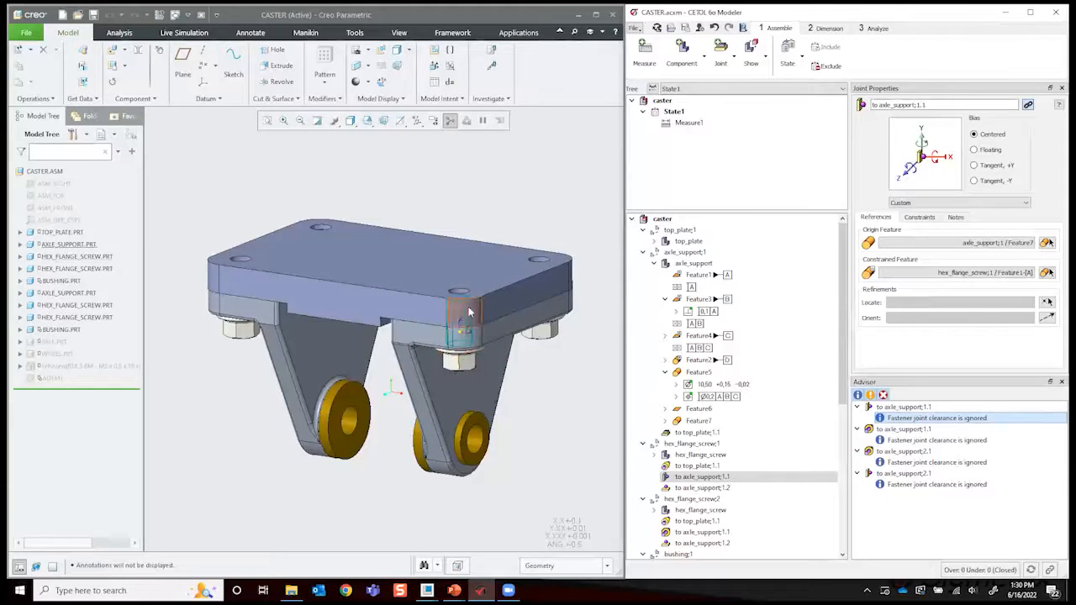
left_click(976, 151)
left_click(974, 134)
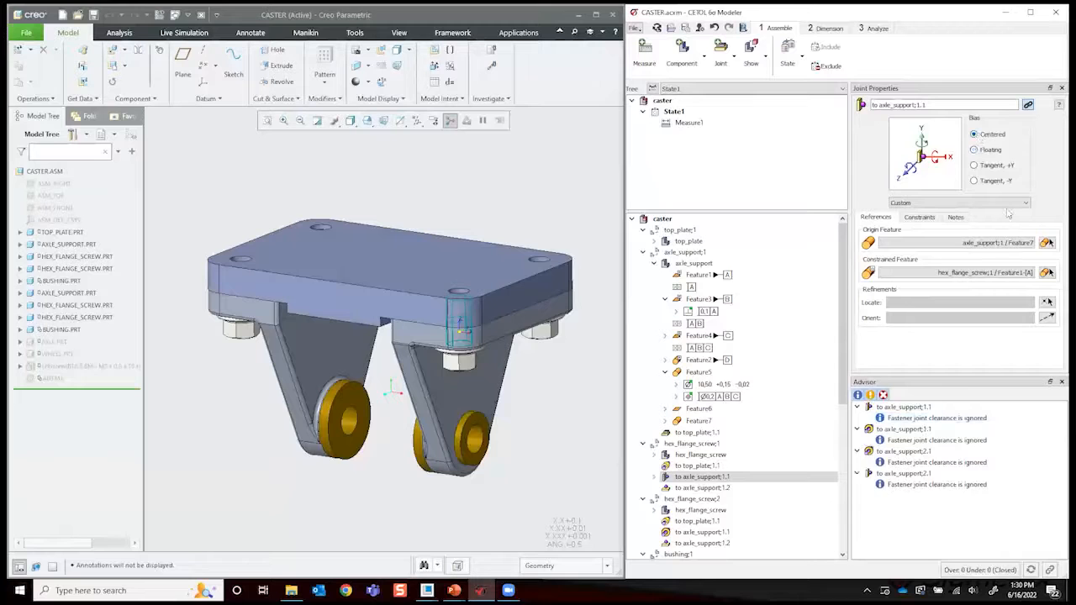
- Switch the modeler to the Dimension stage and reorient the caster assembly
left_click(826, 30)
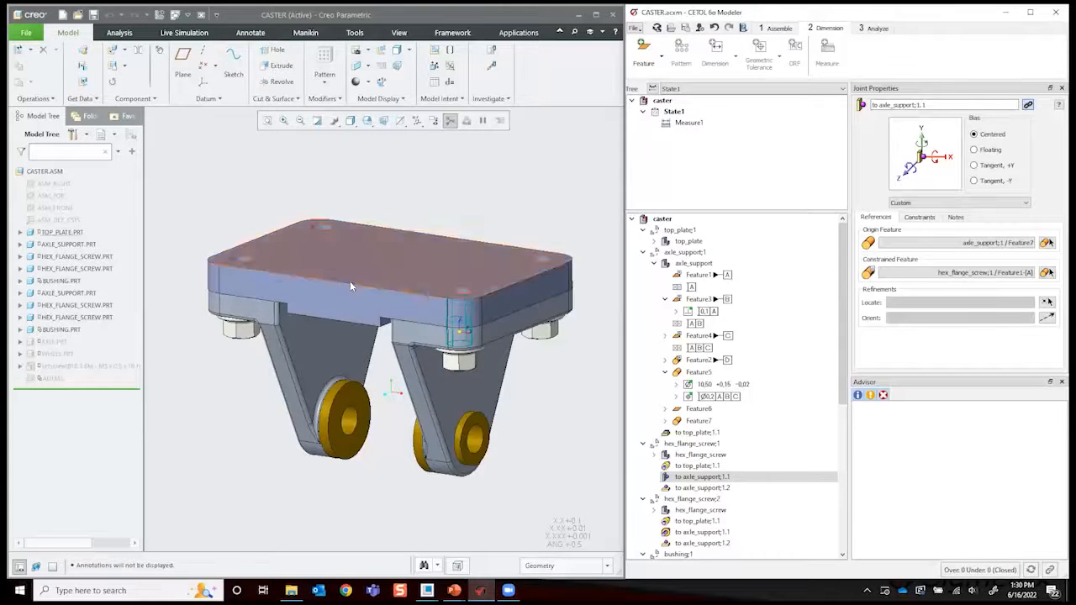
left_click(576, 399)
middle_click_drag(577, 401, 569, 423)
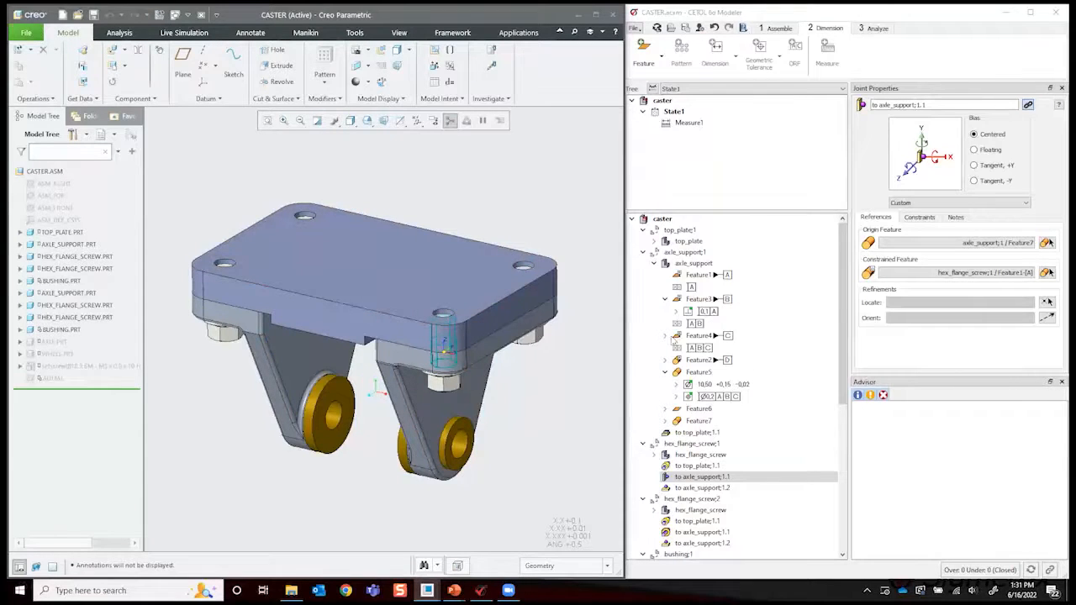
- Inspect hex_flange_screw;1's joint to the top plate, and the size dimension and geometric tolerance of axle_support's Feature5
scroll(739, 387, "down", 2)
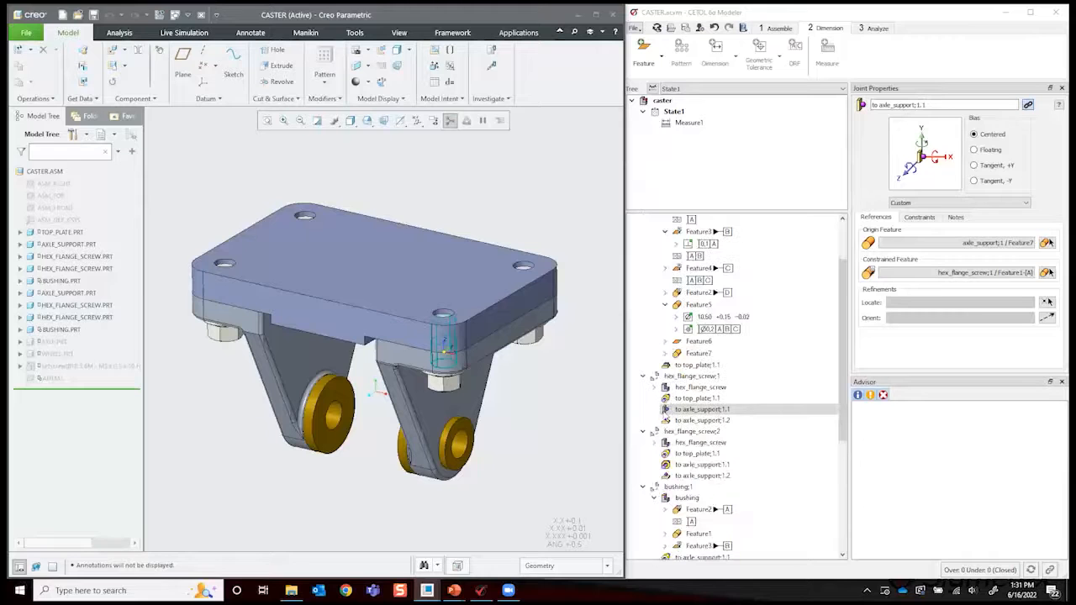
left_click(705, 398)
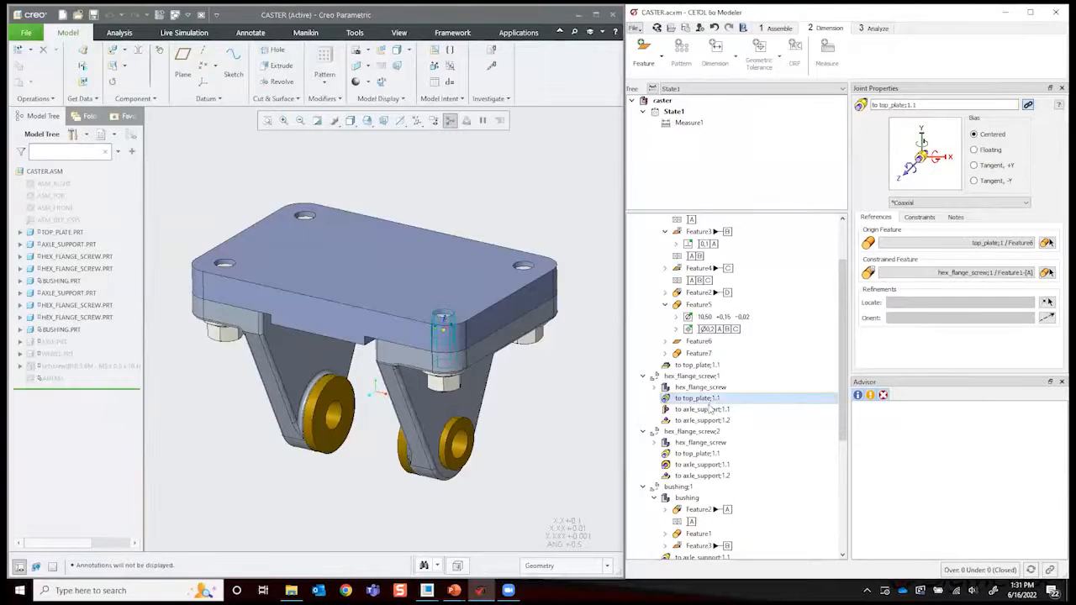
left_click(711, 318)
left_click(717, 329)
scroll(719, 420, "down", 5)
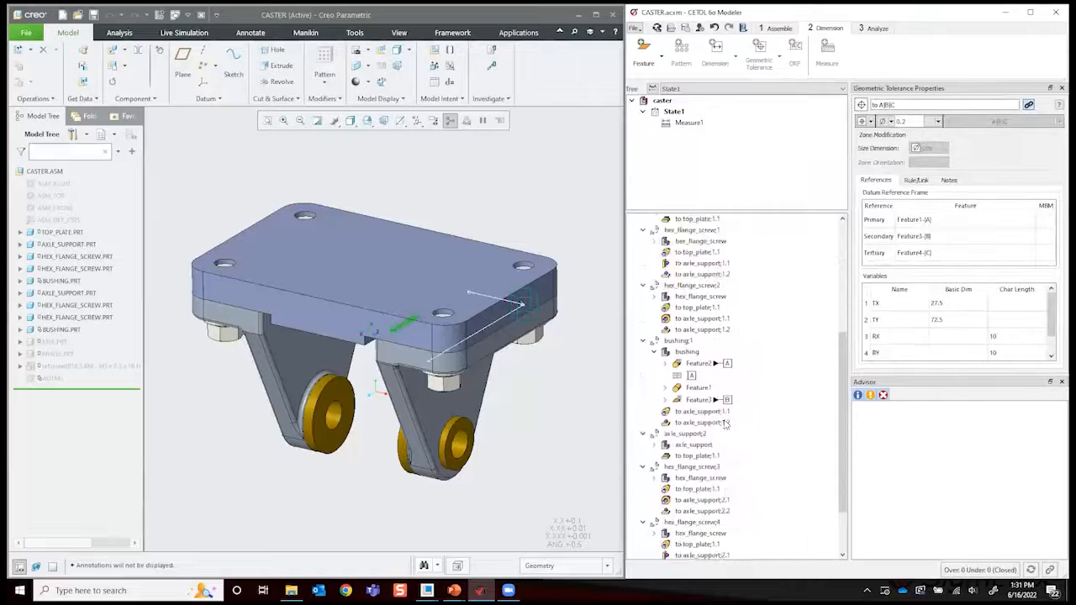
- Activate the axle_support part under axle_support;1, select Feature4 and check the dialog for adding a dimension to it
scroll(759, 414, "up", 10)
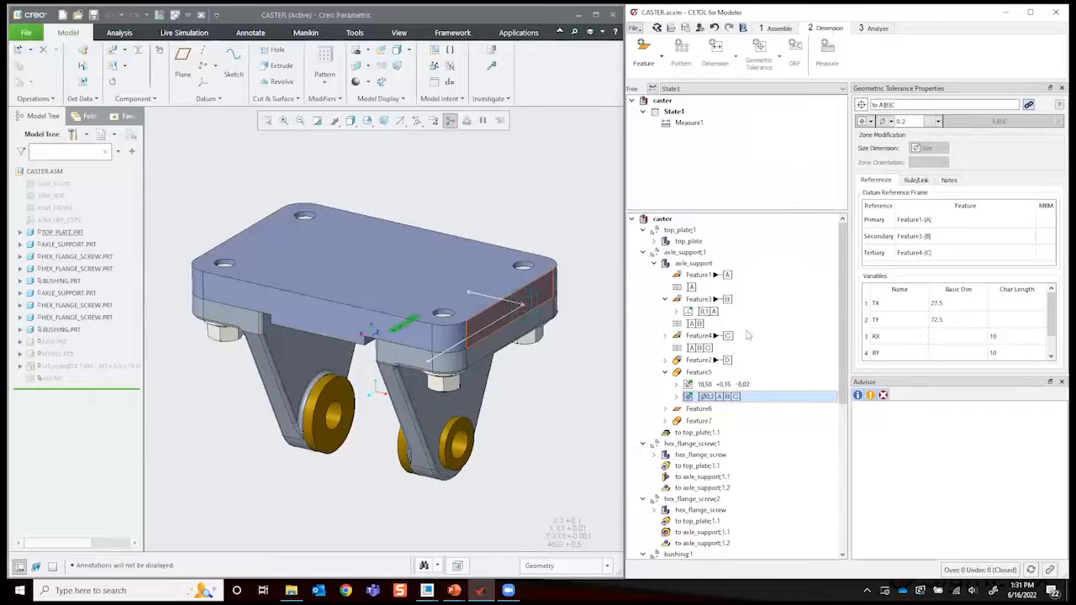
double_click(683, 264)
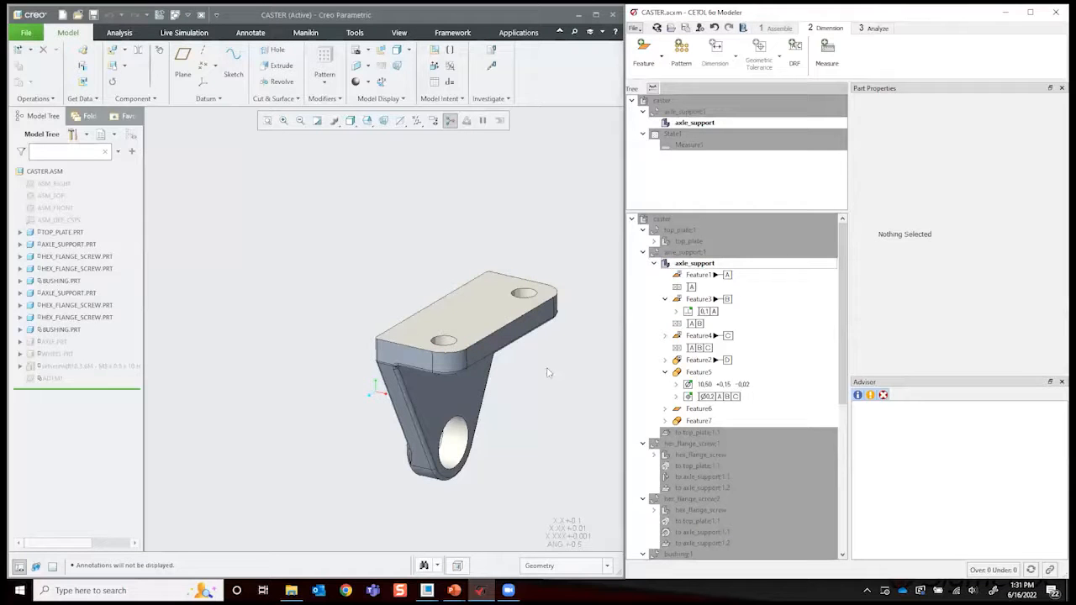
left_click(560, 399)
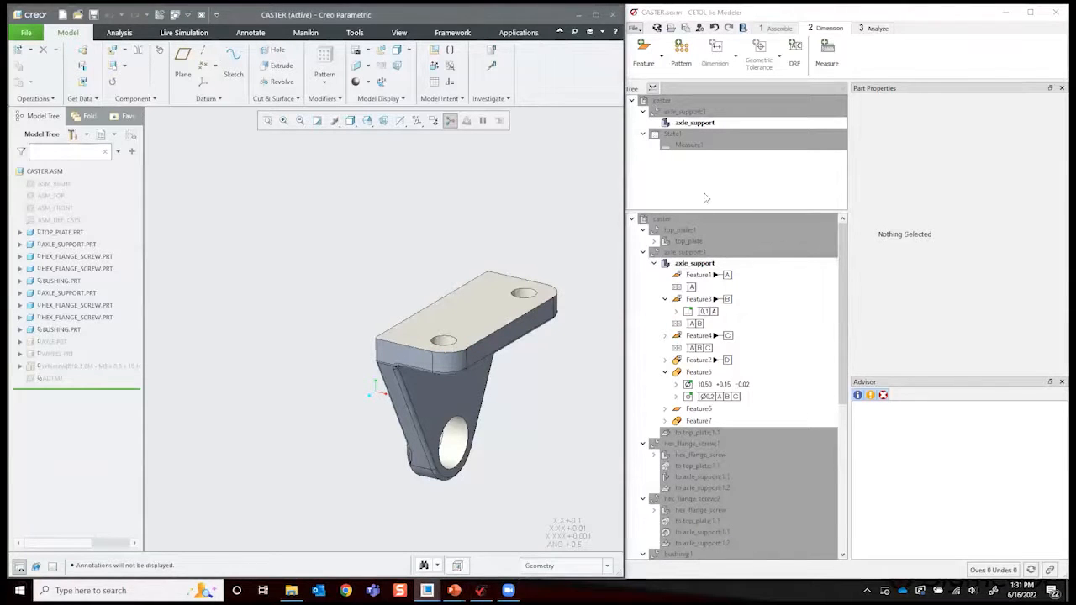
left_click(706, 337)
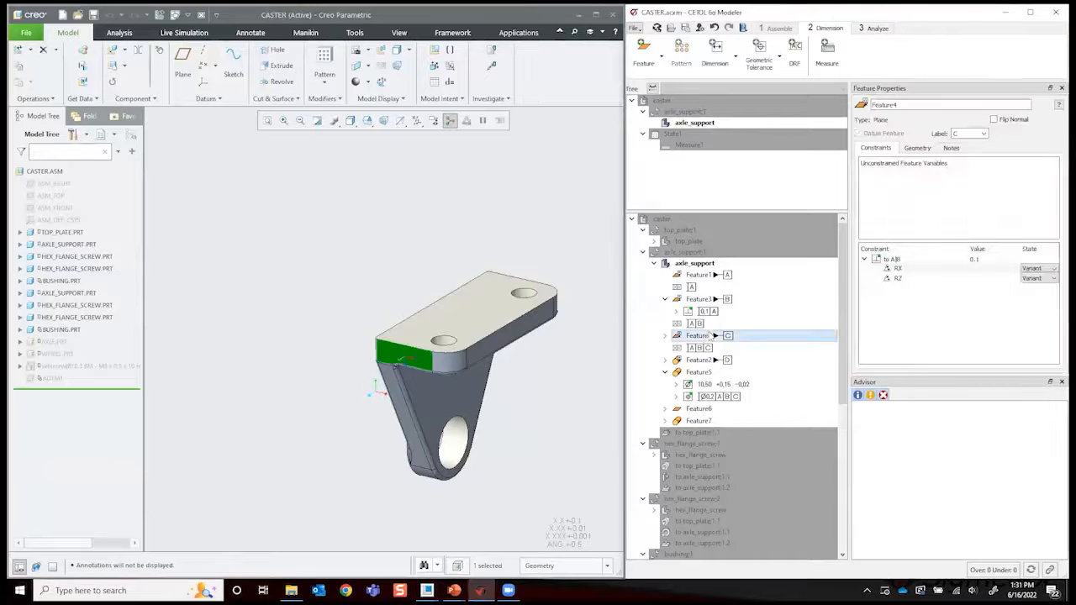
left_click(728, 57)
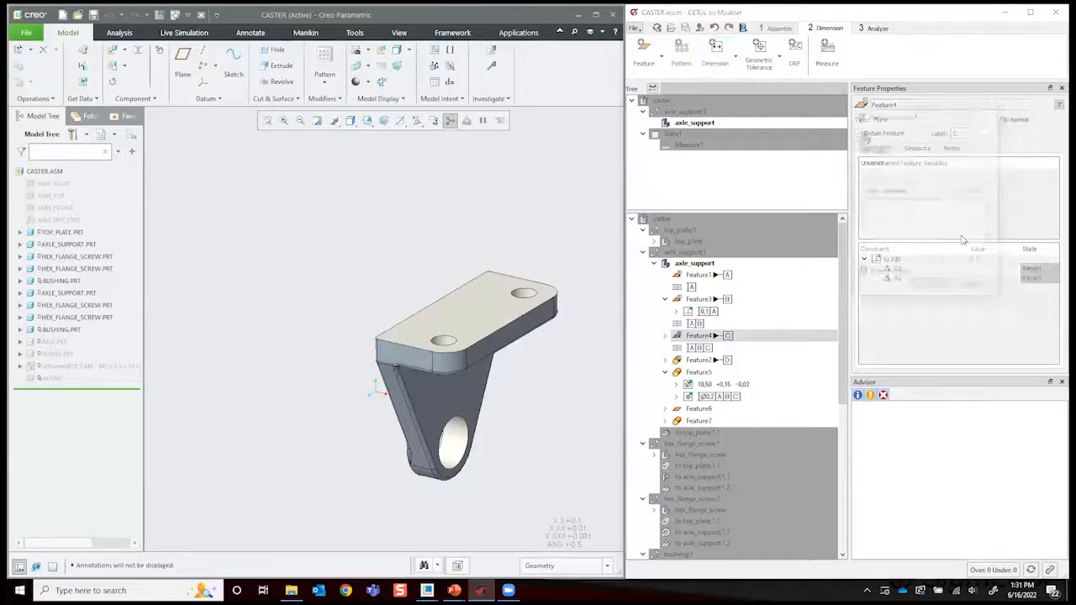
left_click(987, 114)
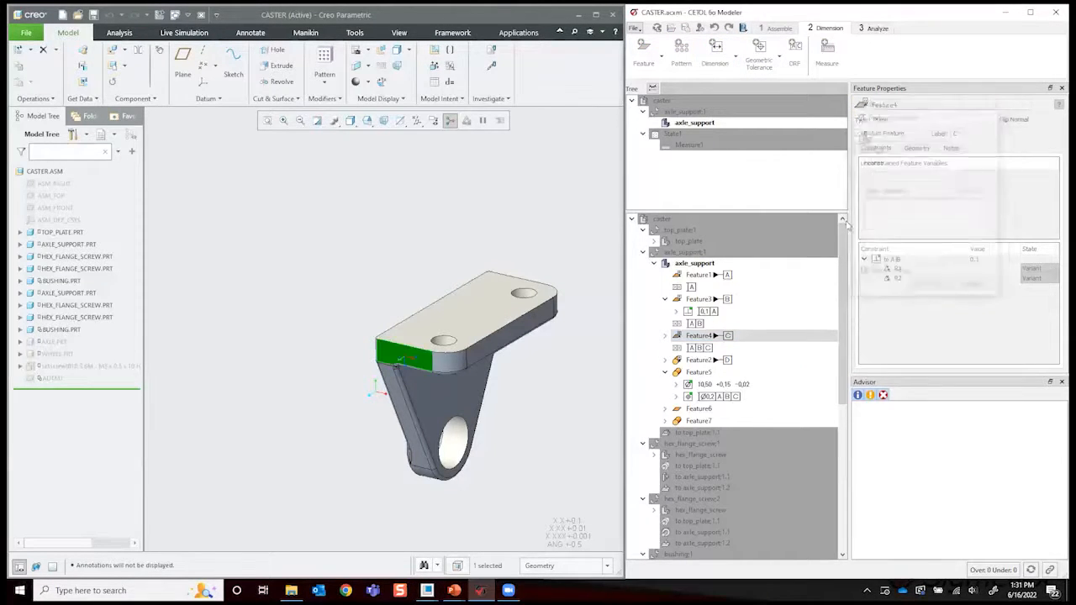
- Inspect axle_support's datum planes Feature1, Feature3 and Feature4, including Feature3's geometric tolerance to datum A
left_click(705, 275)
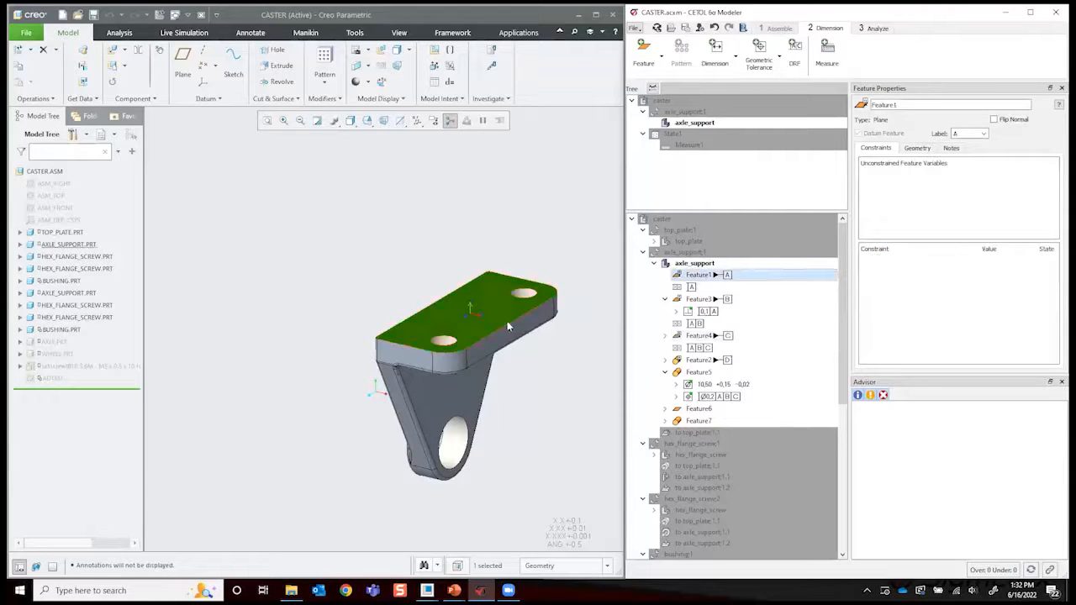
left_click(710, 301)
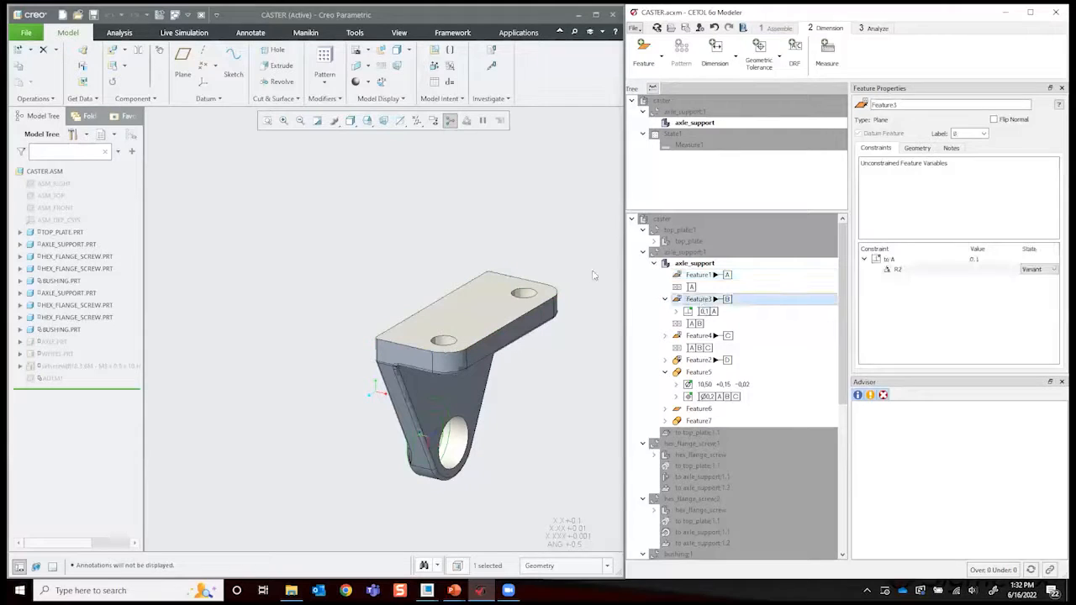
middle_click_drag(410, 484, 409, 410)
left_click(711, 301)
left_click(711, 311)
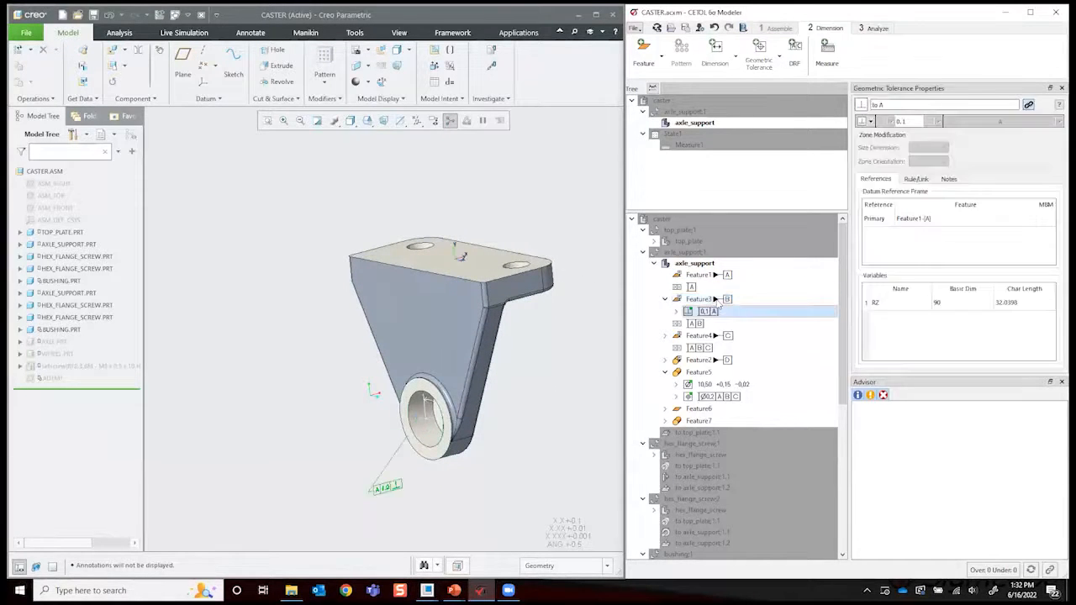
left_click(714, 300)
left_click(708, 338)
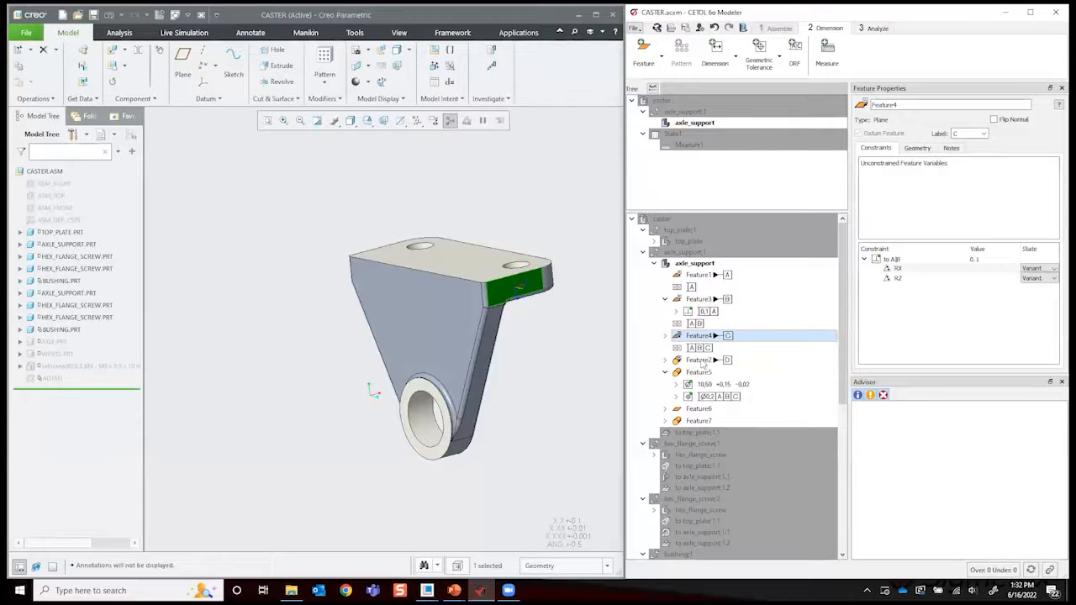
- Compare the constraints of axle_support's cylindrical features Feature2 and Feature5 with those of datum plane Feature4
left_click(702, 361)
left_click(701, 373)
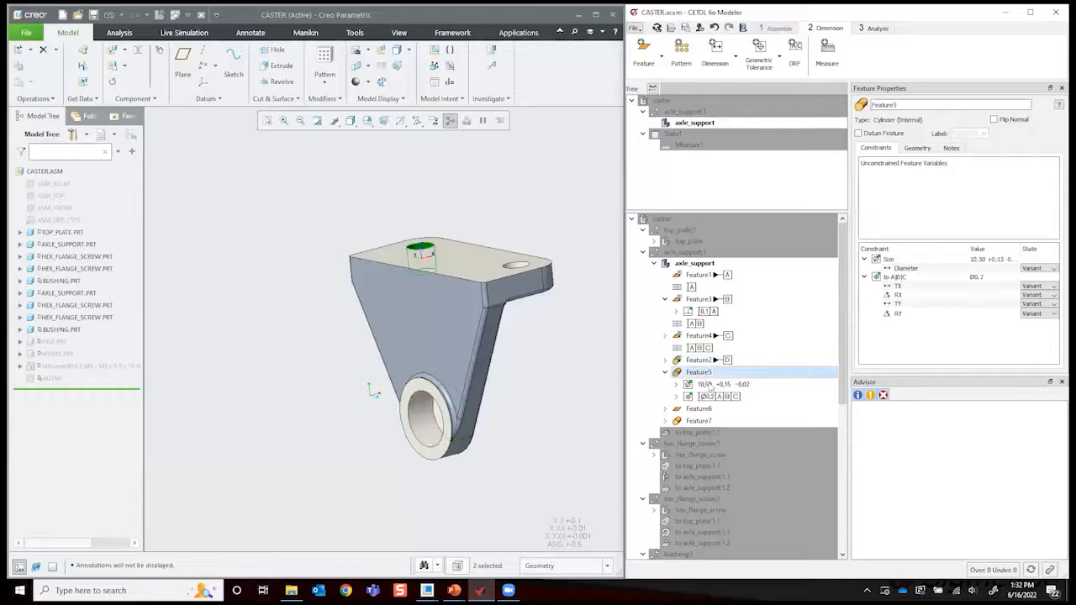
left_click(705, 363)
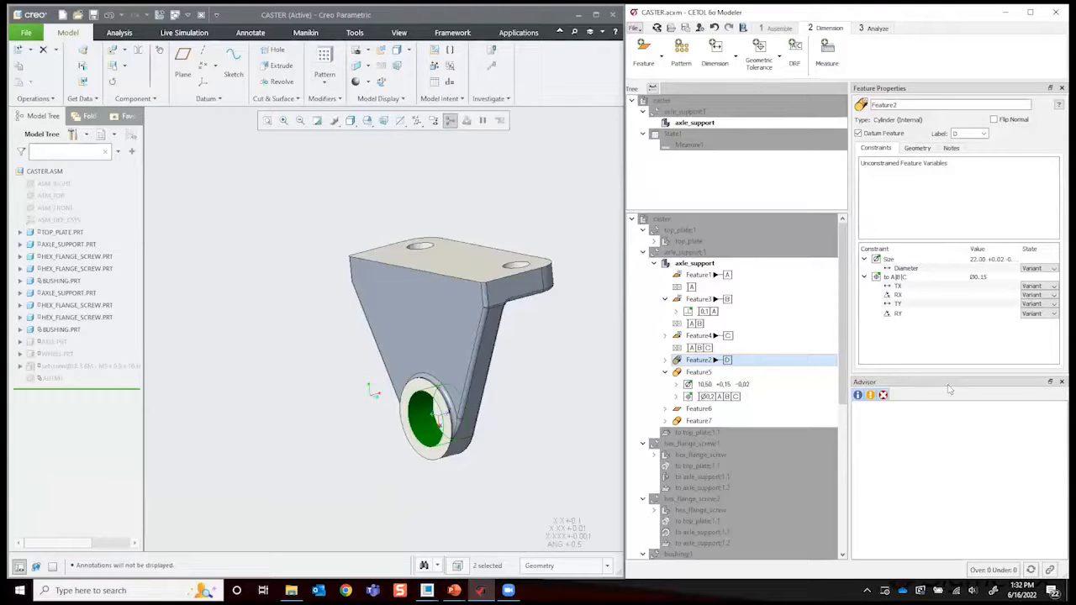
left_click(712, 335)
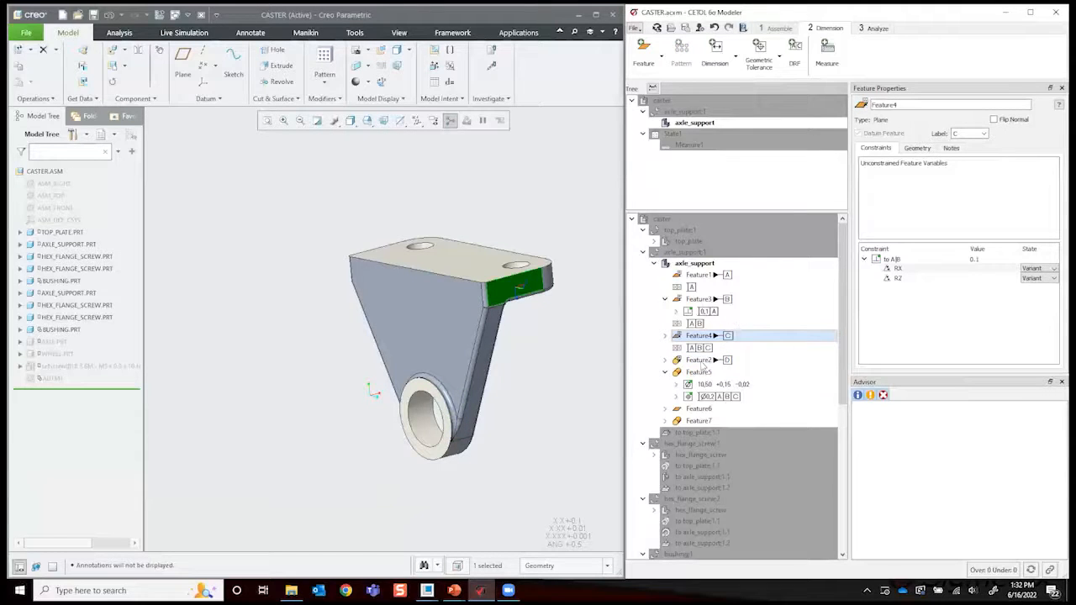
left_click(702, 361)
left_click(697, 336)
- Inspect Feature2's size dimension, Feature5's position tolerance to A, B and C, and Feature3's tolerance to A
left_click(664, 360)
left_click(719, 372)
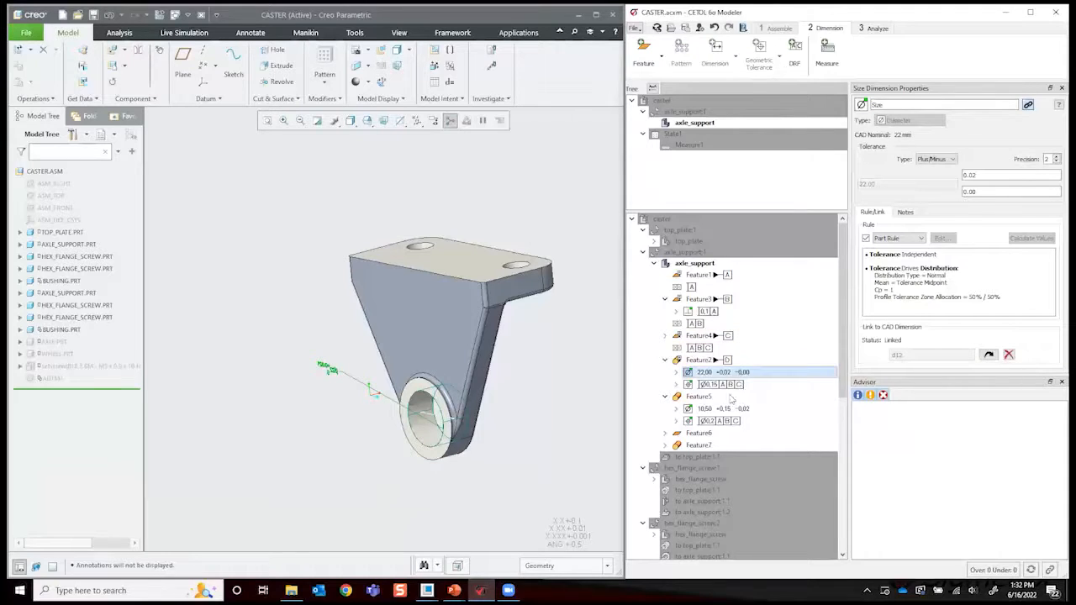
left_click(715, 420)
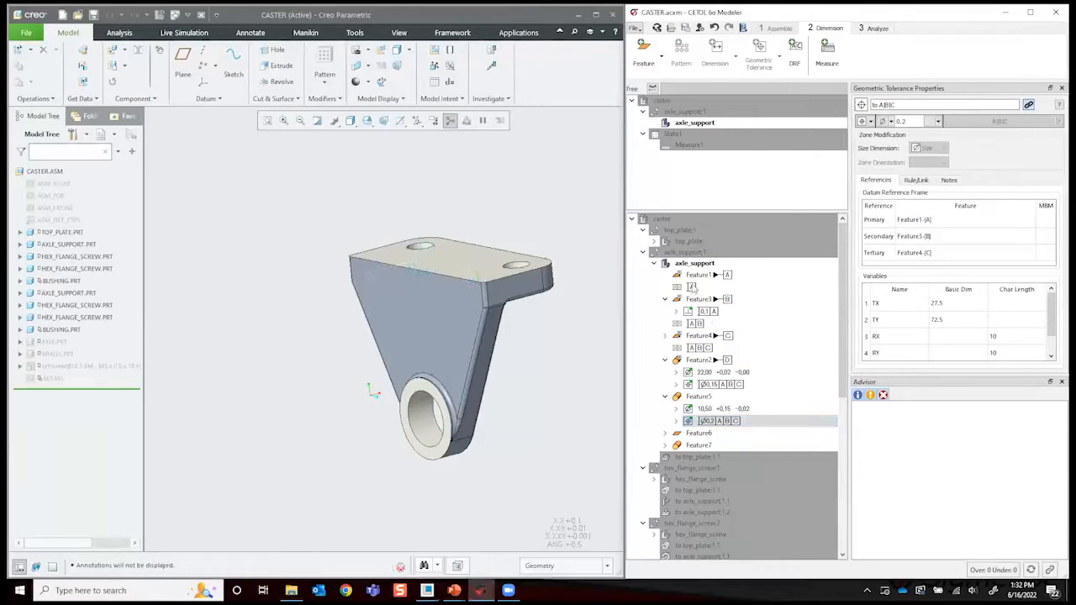
left_click(706, 311)
- Collapse the axle_support part and return to the full caster assembly in the Assemble stage
left_click(653, 263)
middle_click_drag(524, 225, 471, 331)
left_click(470, 330)
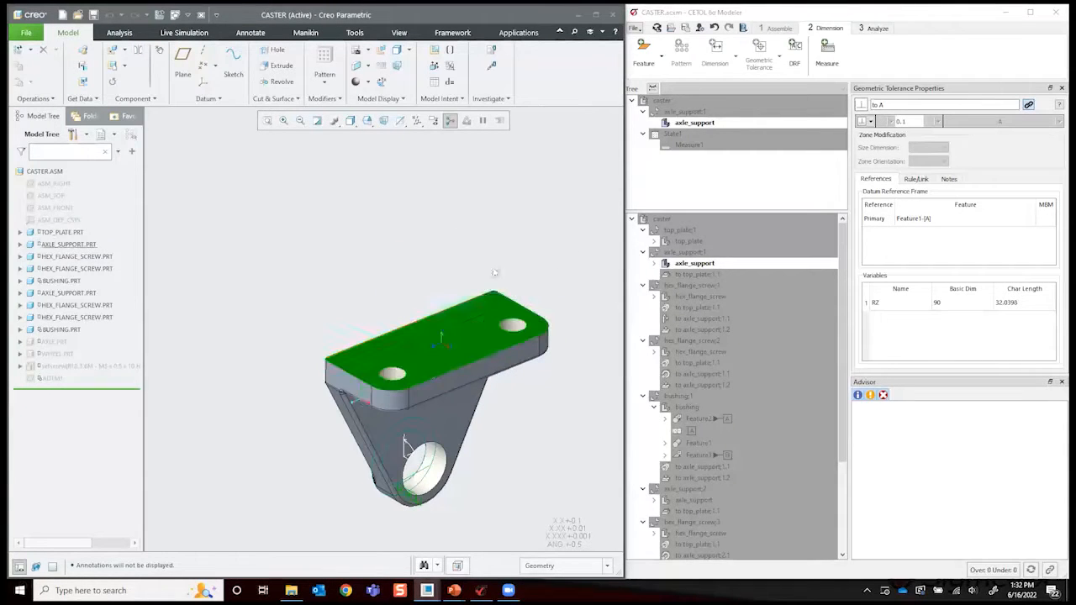
left_click(439, 250)
middle_click_drag(635, 259, 508, 238)
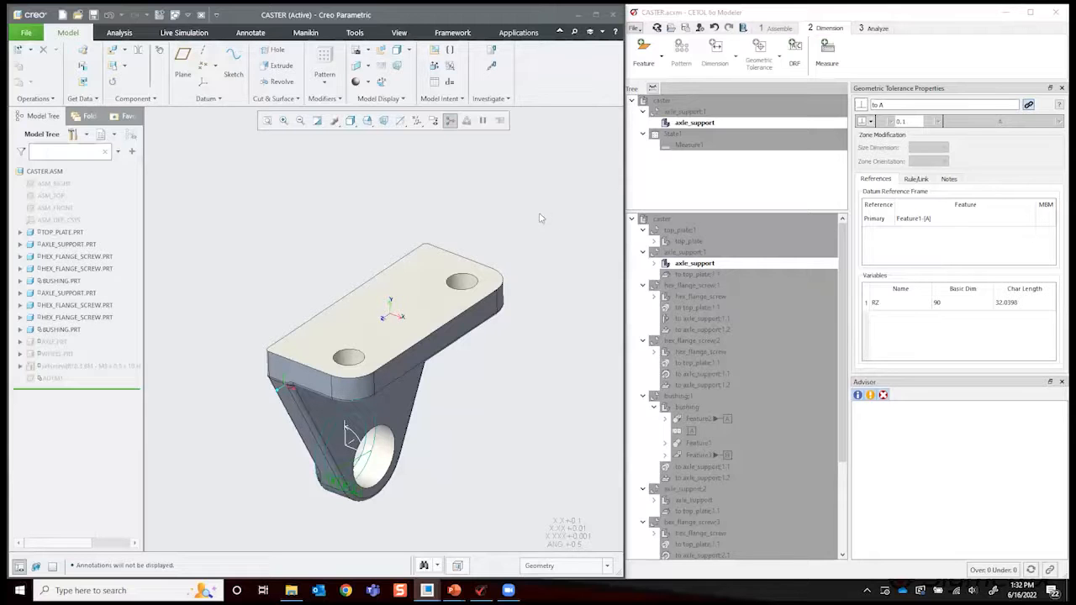
middle_click_drag(554, 199, 517, 204)
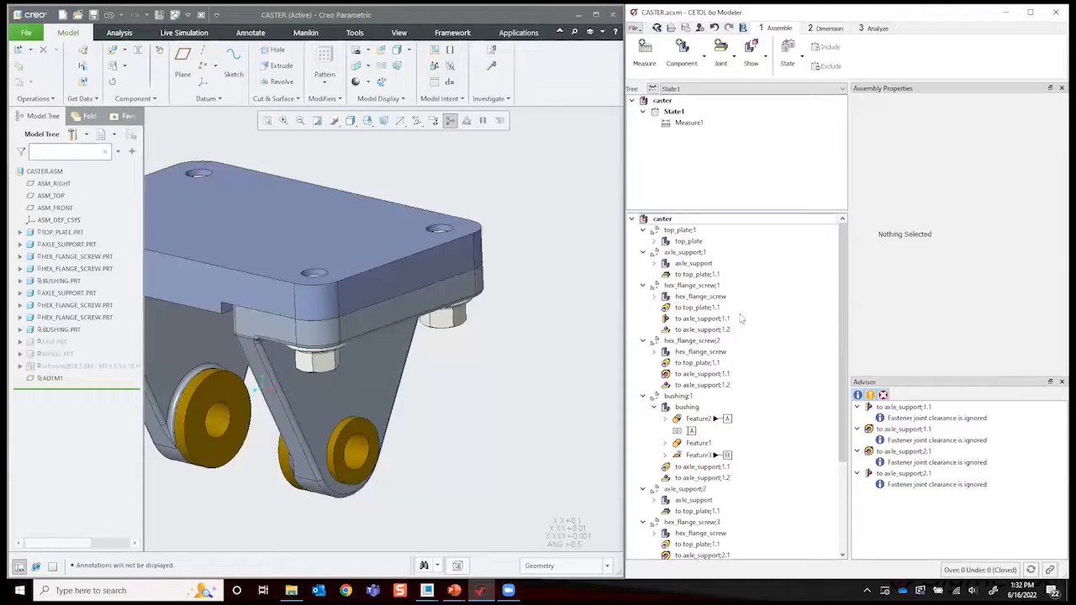
middle_click_drag(530, 226, 570, 235)
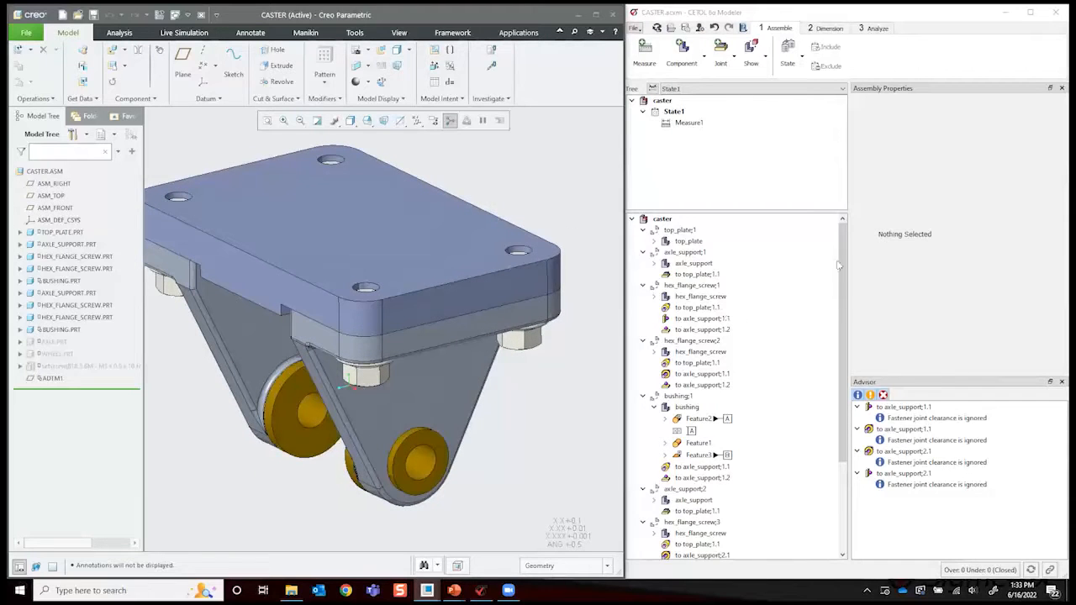
middle_click_drag(522, 195, 510, 190)
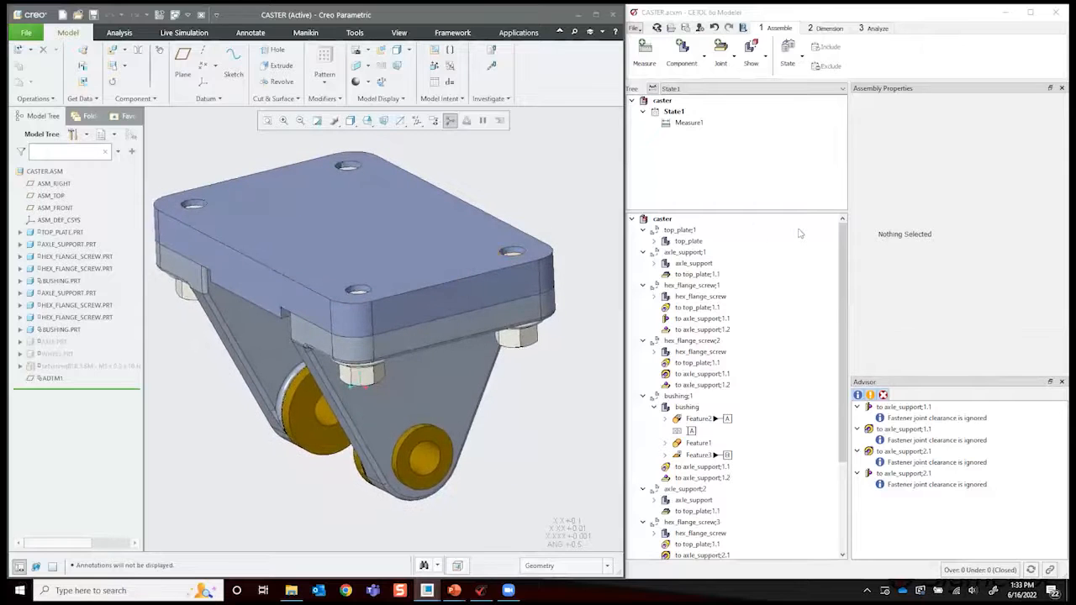
- Switch to the Analyze stage and solve Measure1 with 1st-order approximation at the tolerance midpoint
left_click(822, 30)
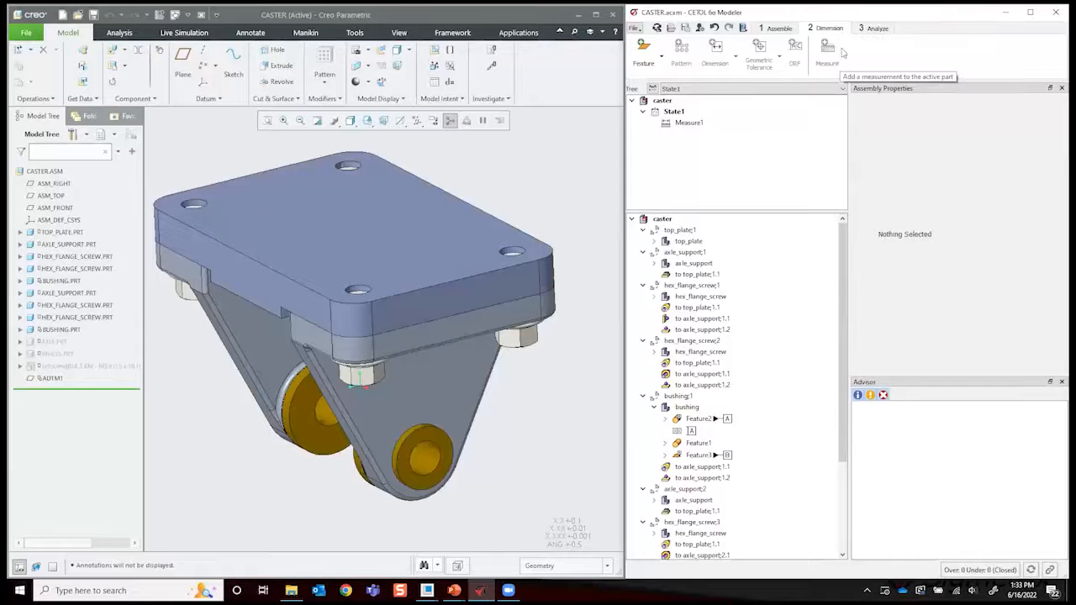
left_click(877, 30)
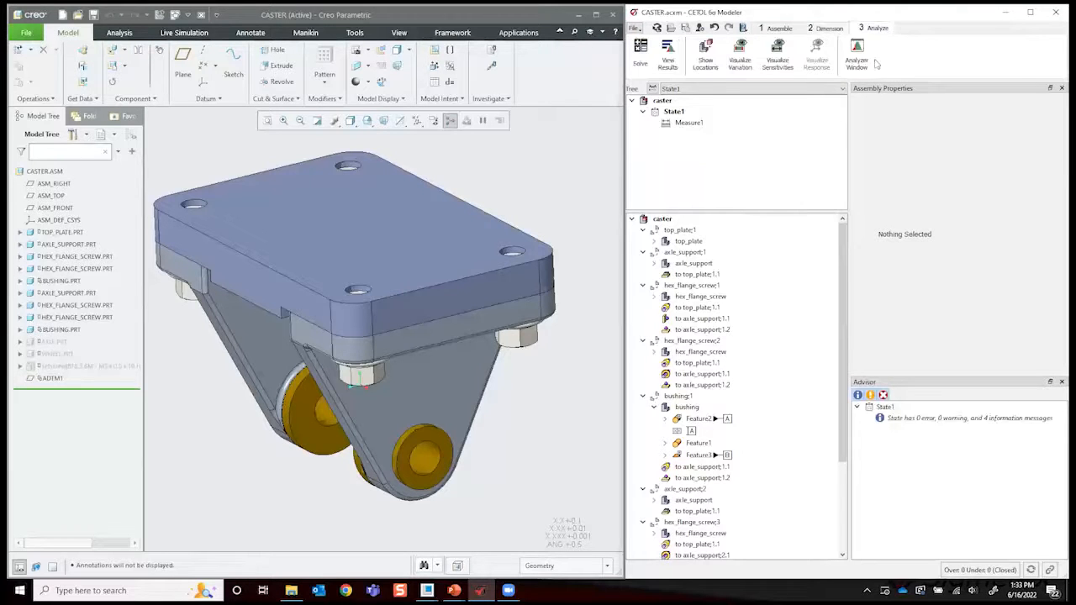
left_click(642, 52)
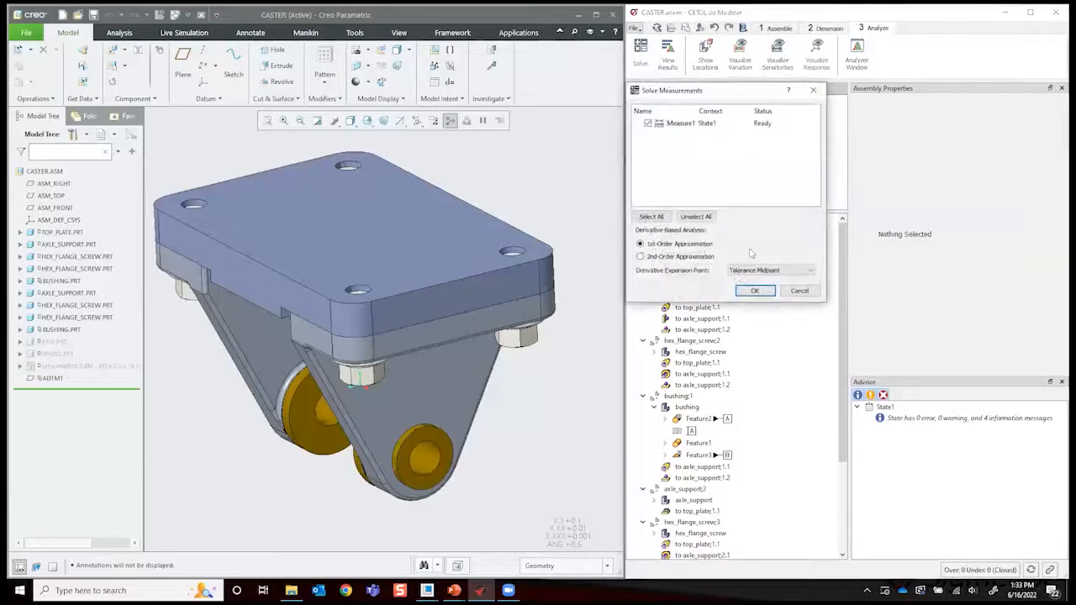
left_click(754, 291)
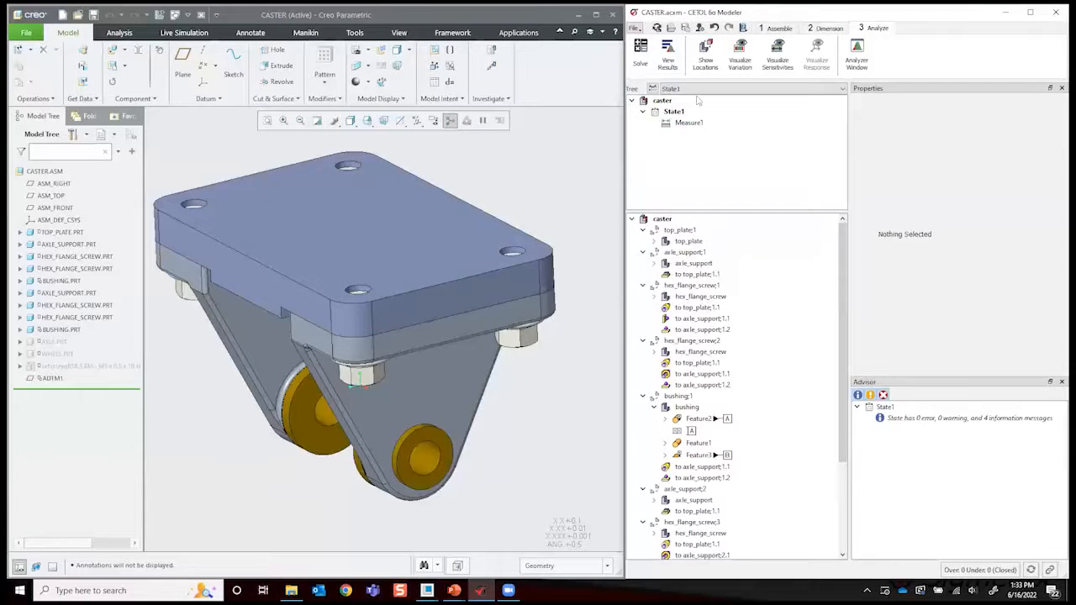
- View the results of Measure1 and bring up its requirements
left_click(667, 59)
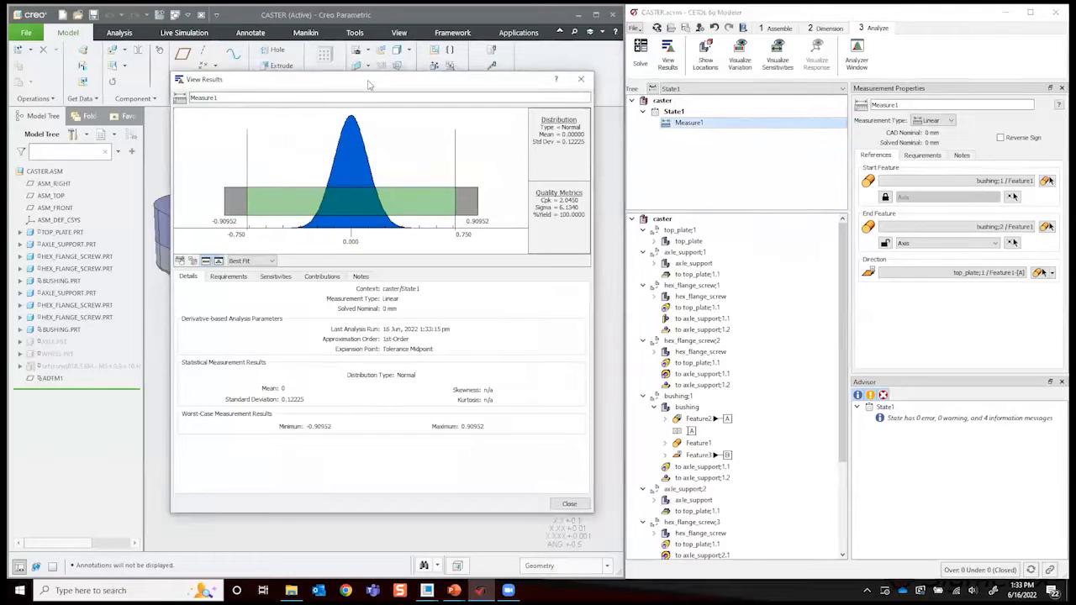
left_click_drag(367, 84, 579, 112)
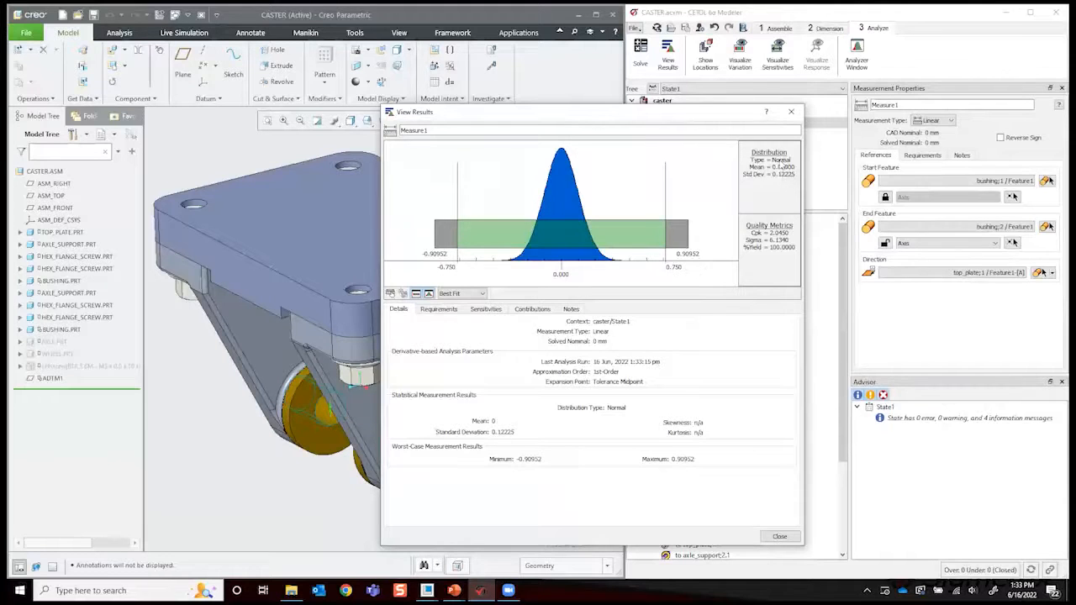
left_click(443, 310)
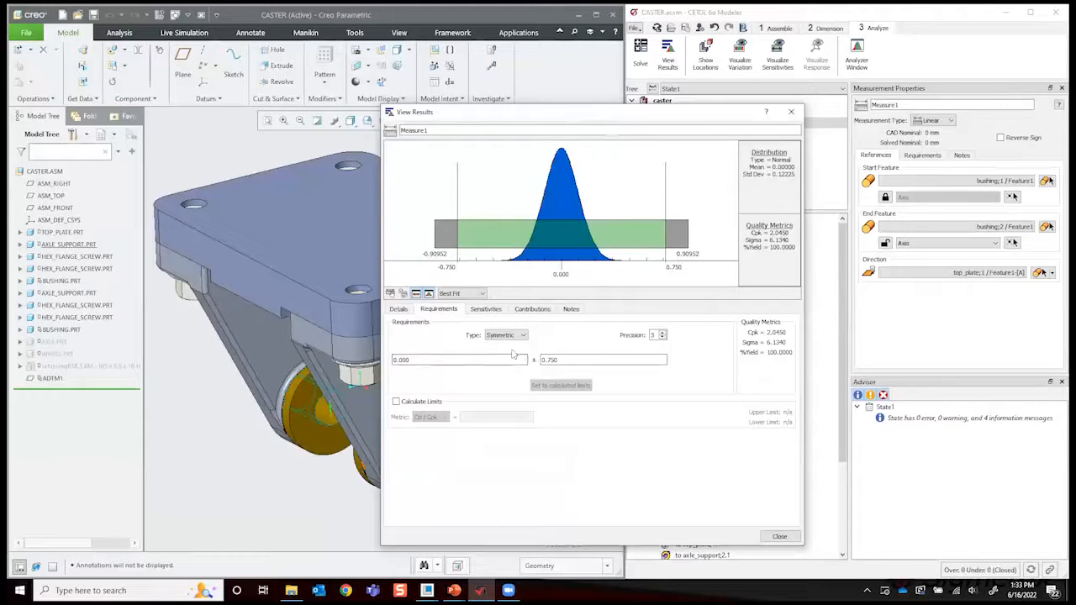
- Try calculated limits for Measure1 with the Sigma metric, and turn the limit calculation off again
left_click(396, 402)
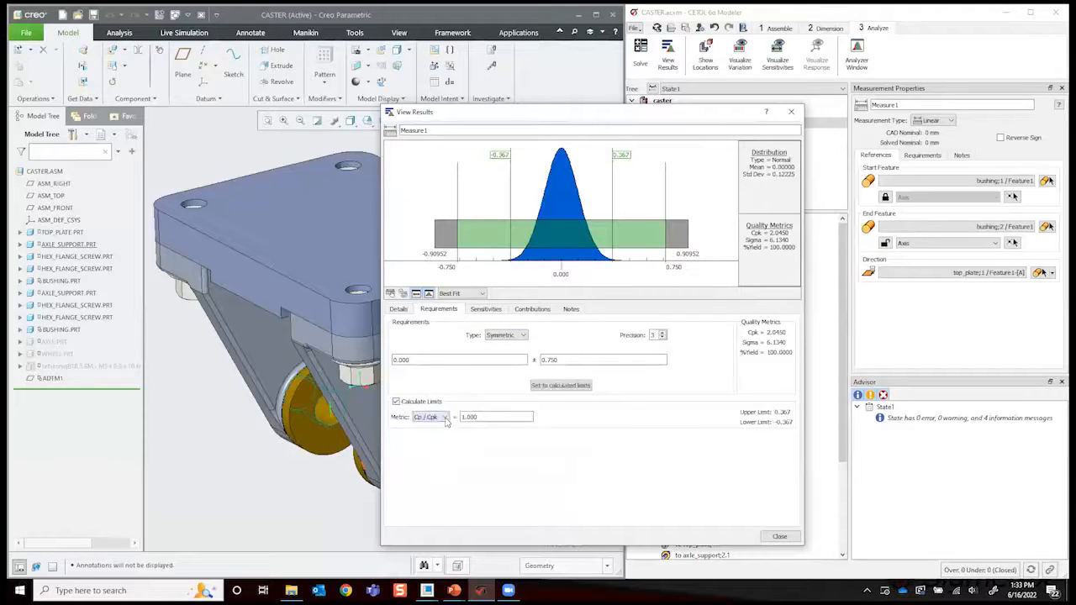
left_click(442, 417)
left_click(429, 434)
left_click(445, 418)
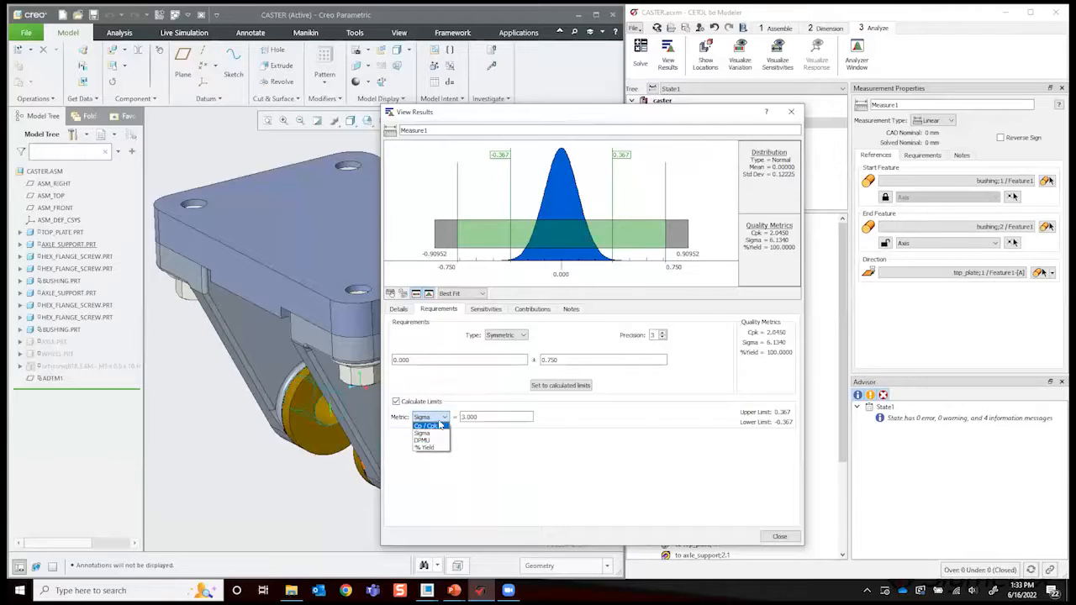
left_click(401, 403)
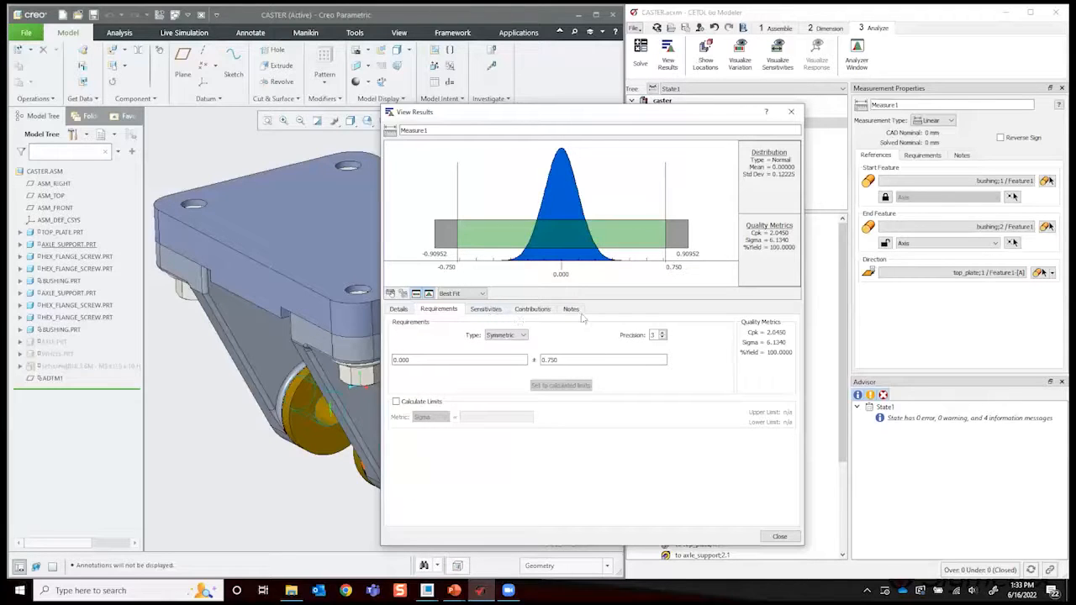
- Examine the linear sensitivities of Measure1, keeping the results window clear of the caster model
left_click_drag(594, 117, 699, 87)
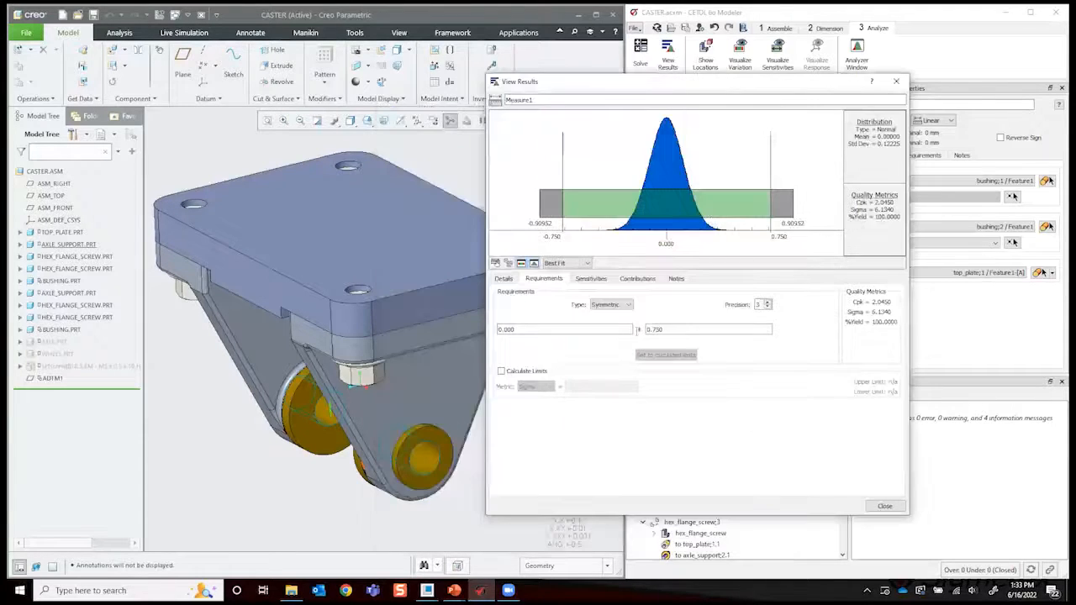
left_click(591, 278)
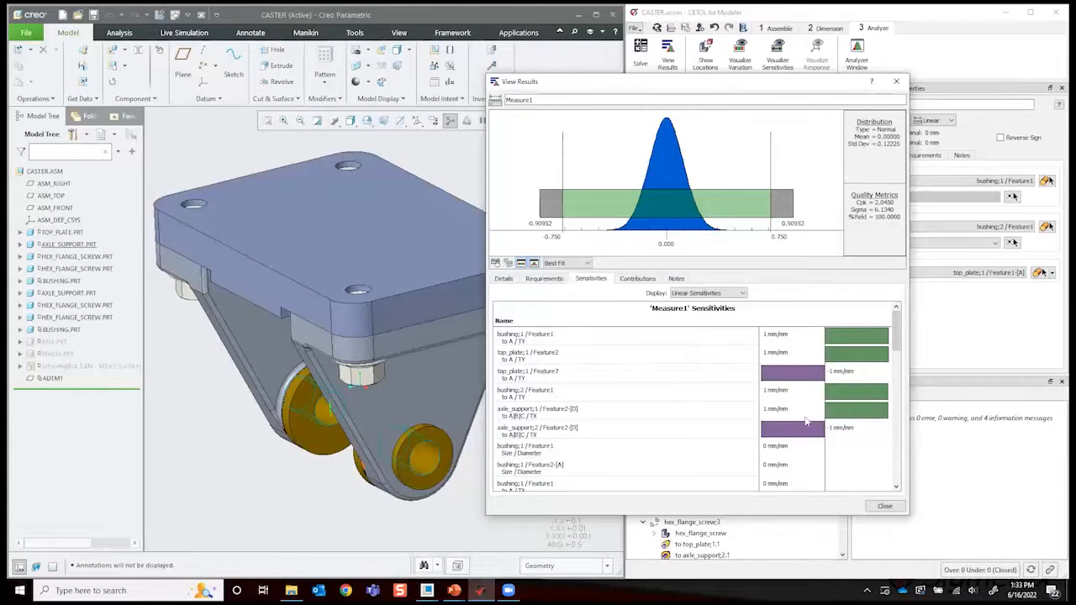
left_click(555, 280)
left_click(593, 282)
left_click_drag(626, 89, 694, 110)
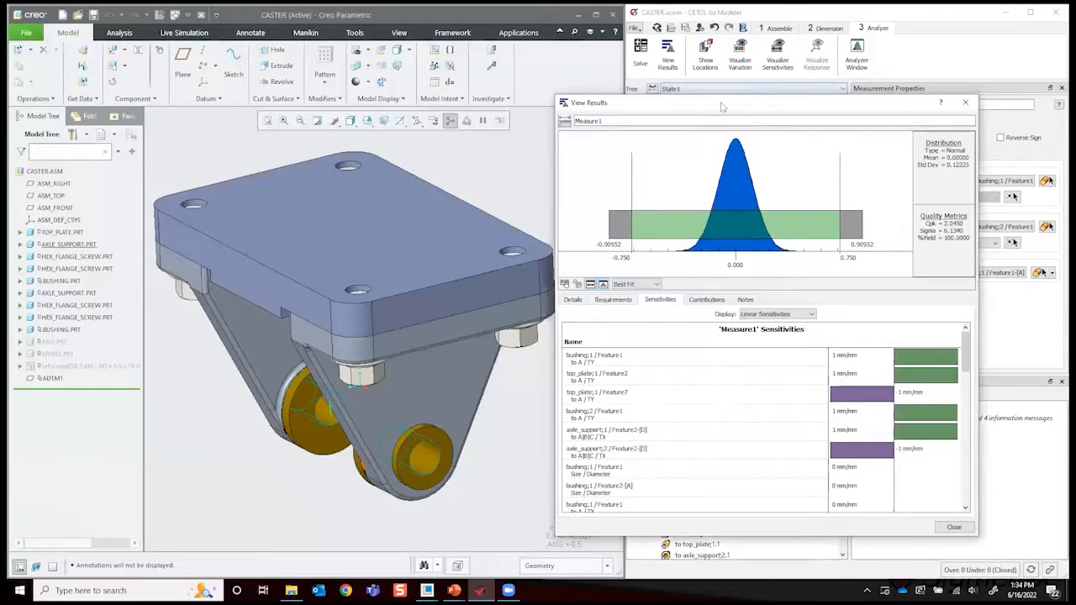
- Animate Measure1's variation over 100% of the worst-case range with 2 intervals, then stop the animation and close the visualization
middle_click_drag(488, 165, 539, 198)
left_click(740, 53)
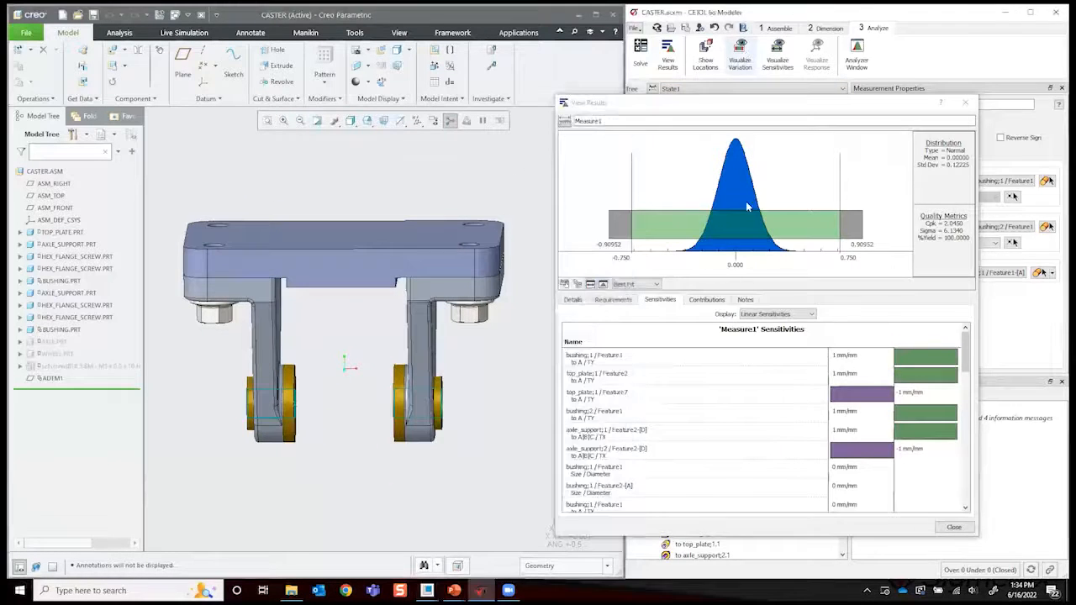
left_click(783, 322)
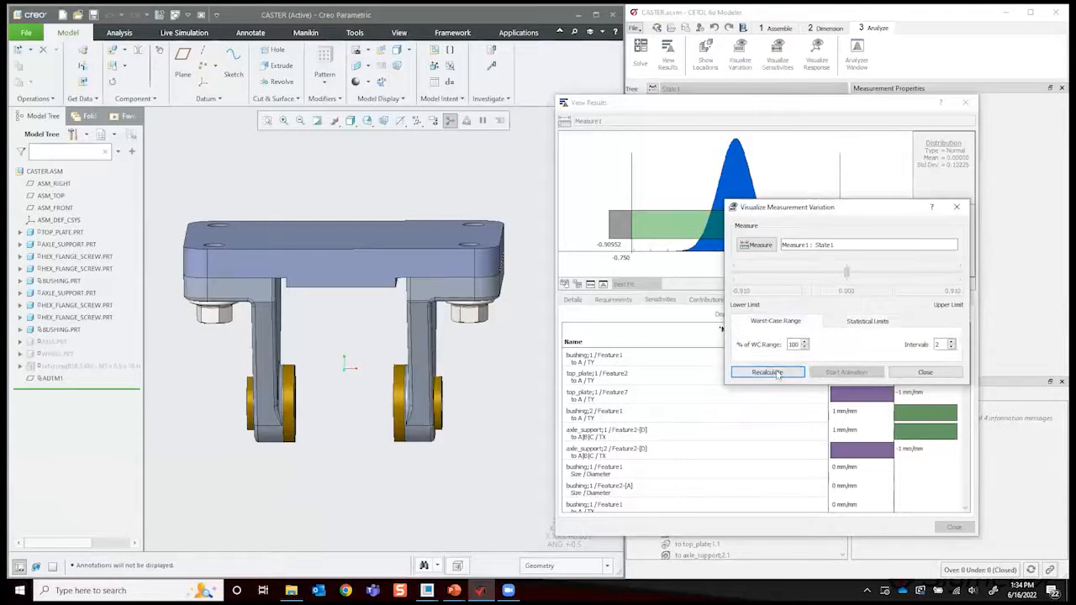
left_click(769, 373)
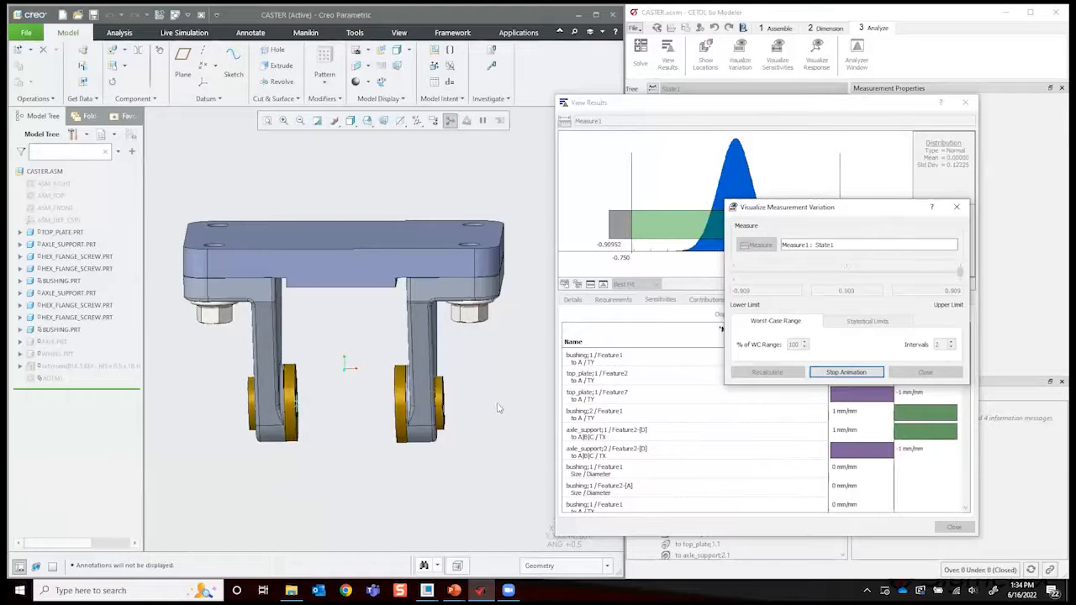
mouse_move(471, 403)
middle_mouse_down()
mouse_move(492, 382)
mouse_move(529, 371)
middle_mouse_up()
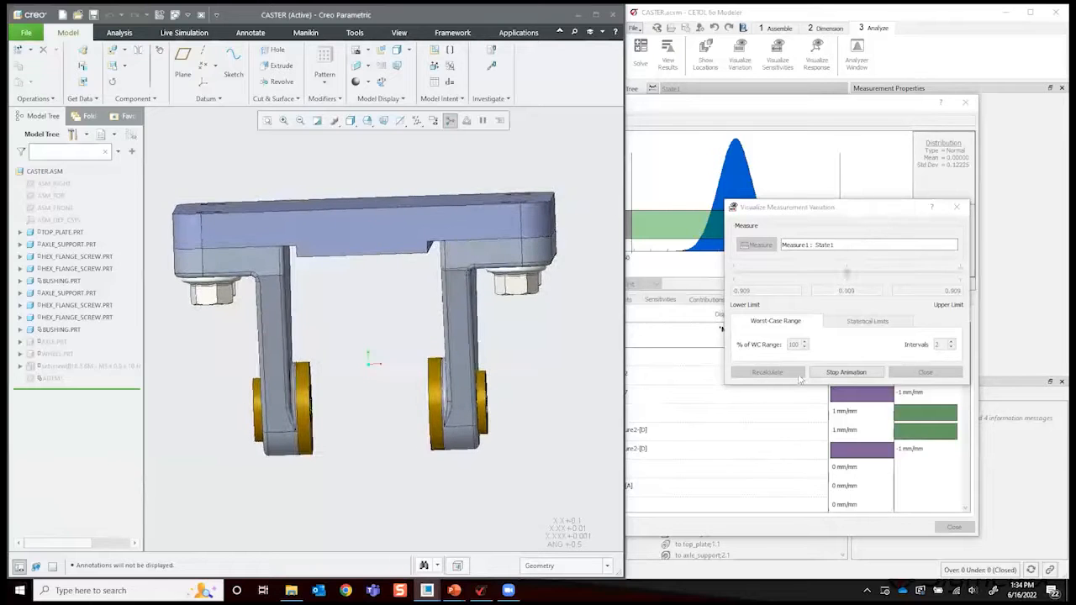
left_click(846, 372)
left_click(846, 372)
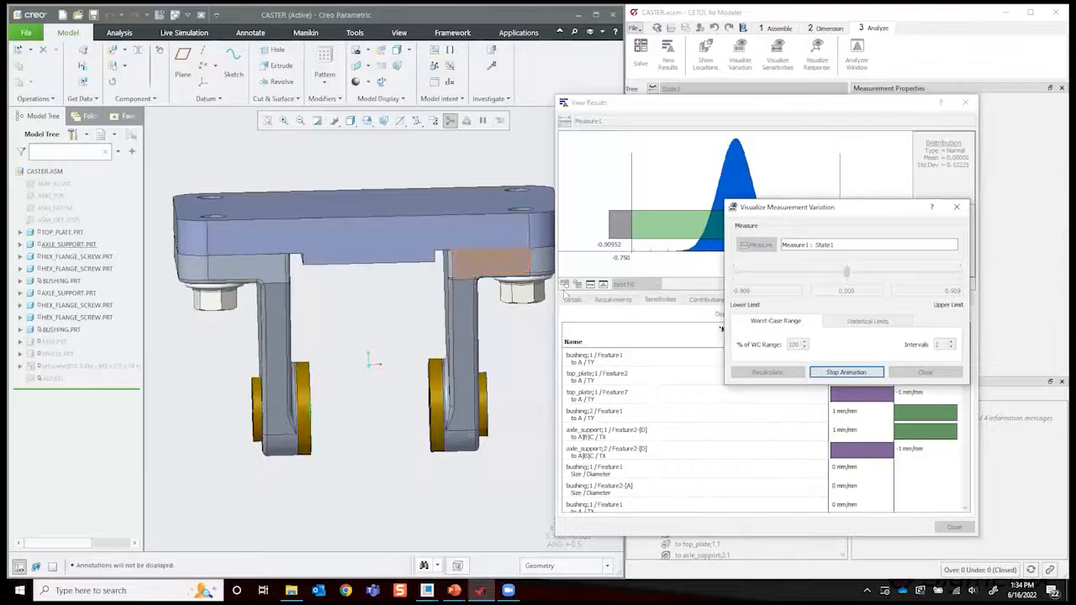
left_click(847, 372)
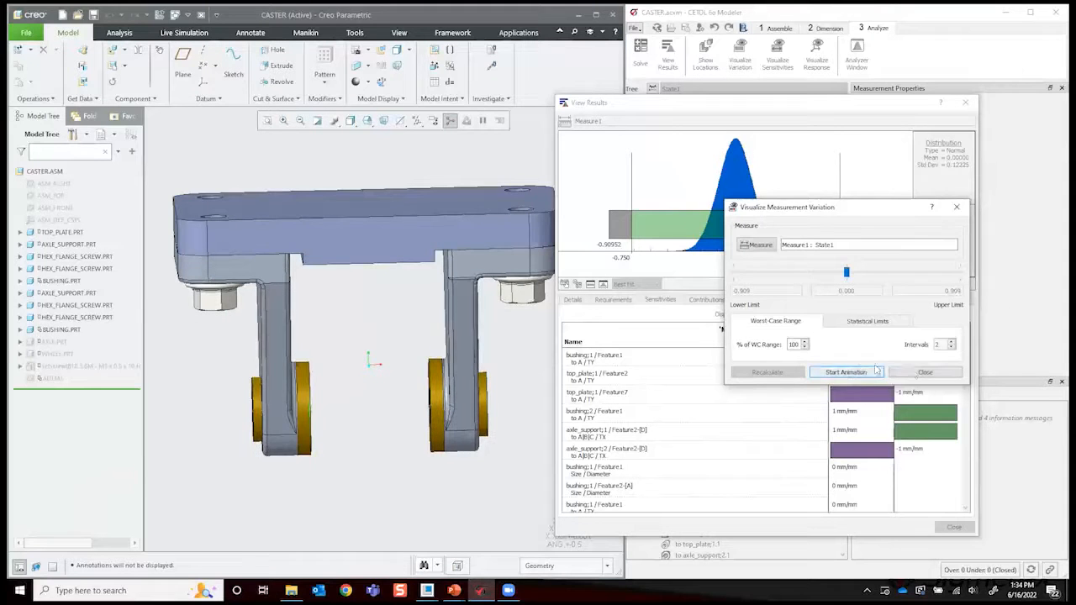
left_click(911, 372)
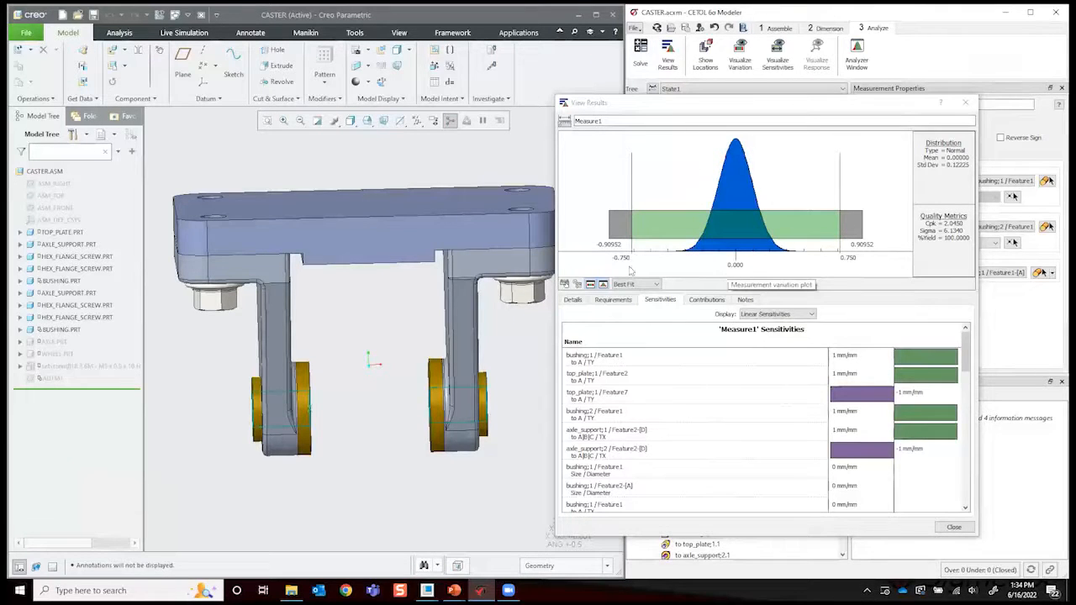
- Compare the linear sensitivities of bushing;1 Feature1 and top_plate;1 Feature2, locating each variable on the caster model
middle_click_drag(409, 330, 594, 355)
left_click(776, 371)
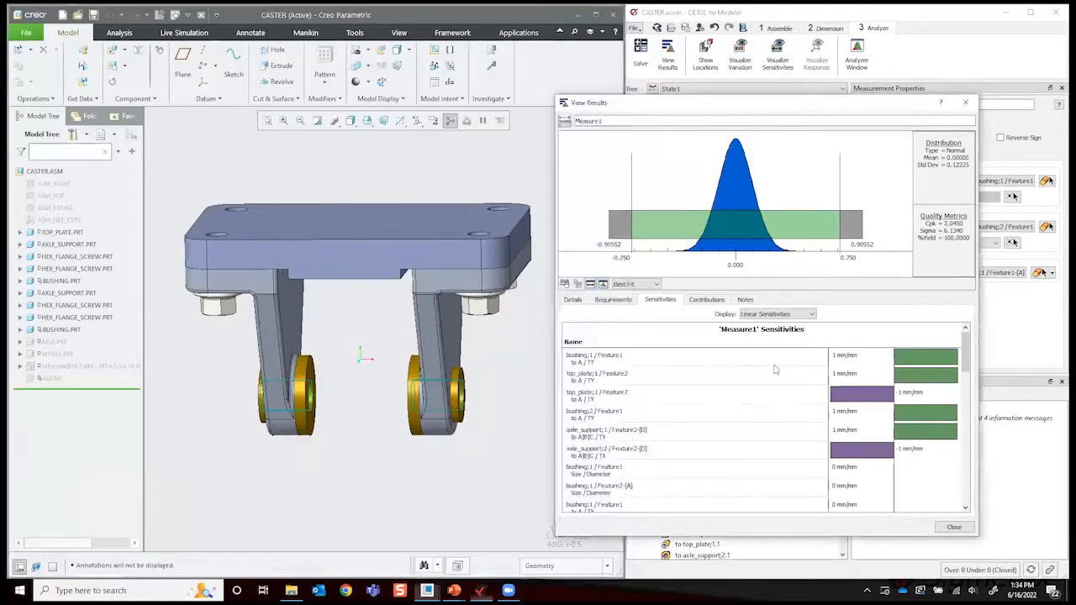
left_click(658, 363)
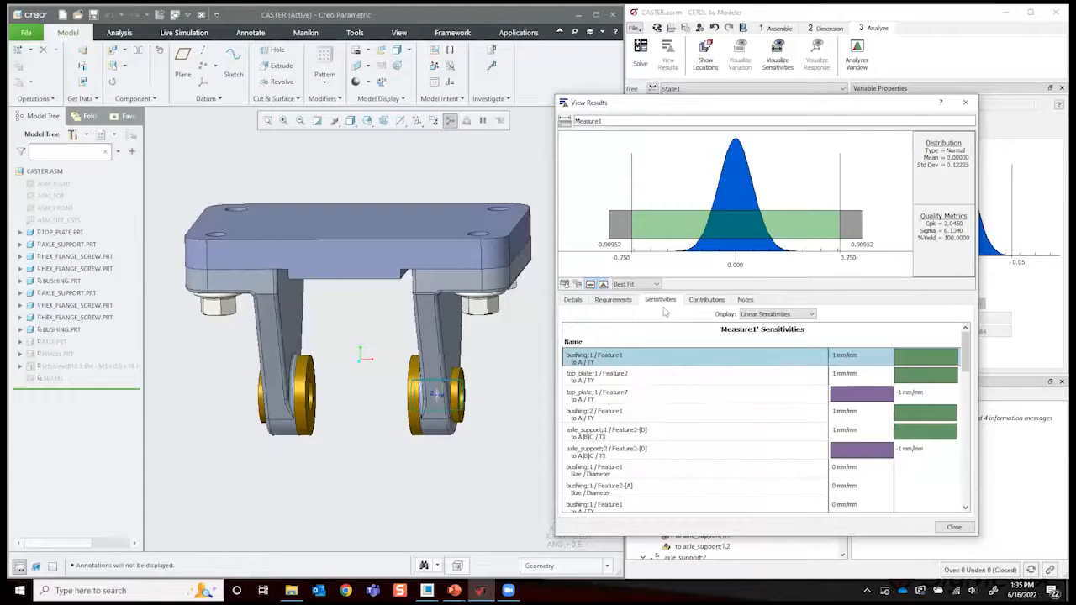
left_click(706, 377)
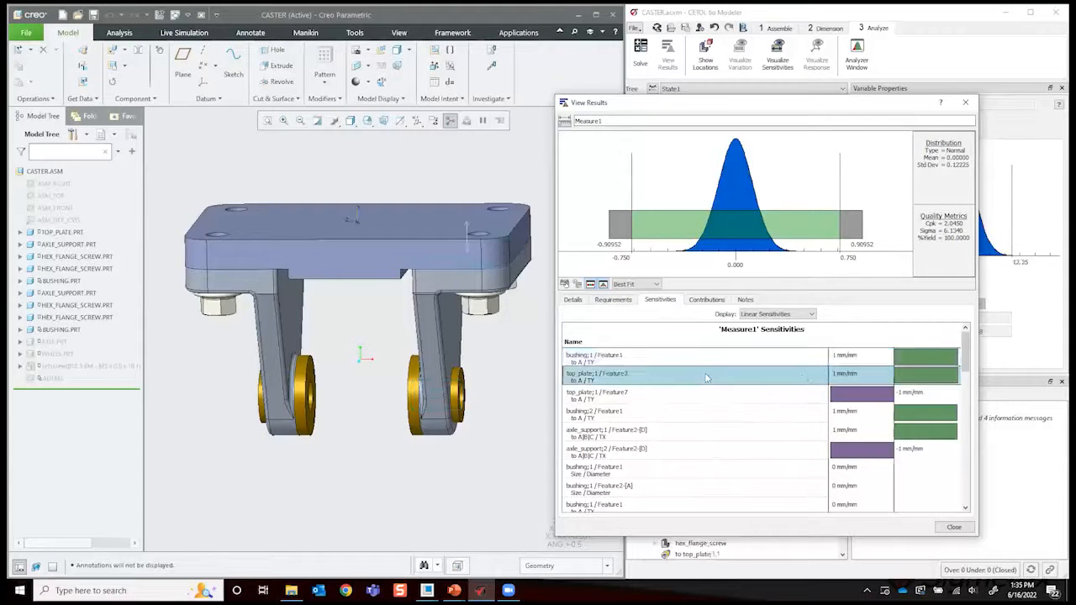
left_click(793, 360)
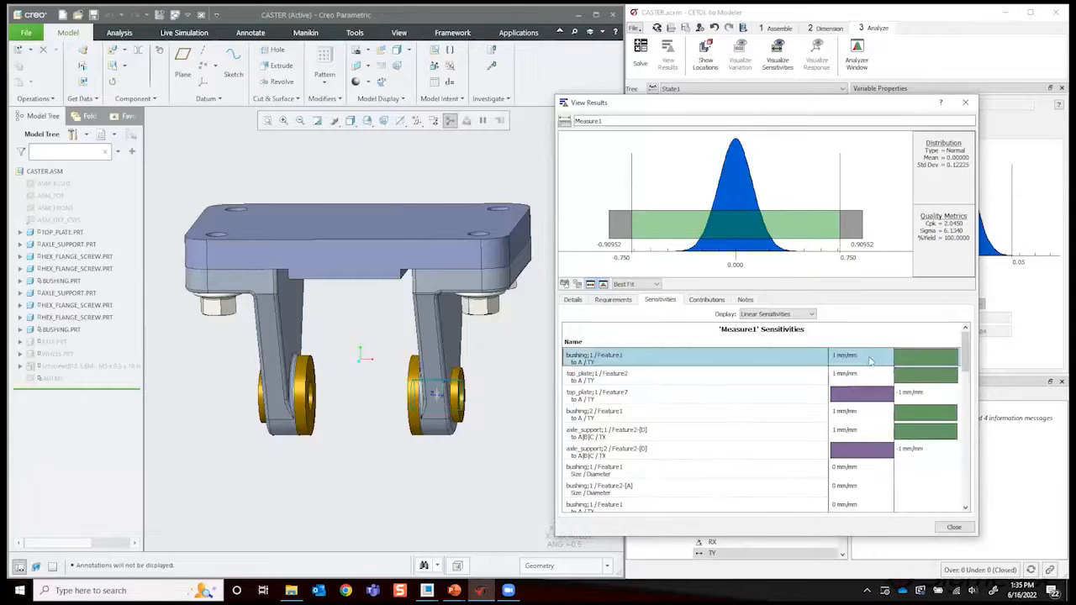
scroll(877, 425, "down", 1)
scroll(896, 438, "up", 1)
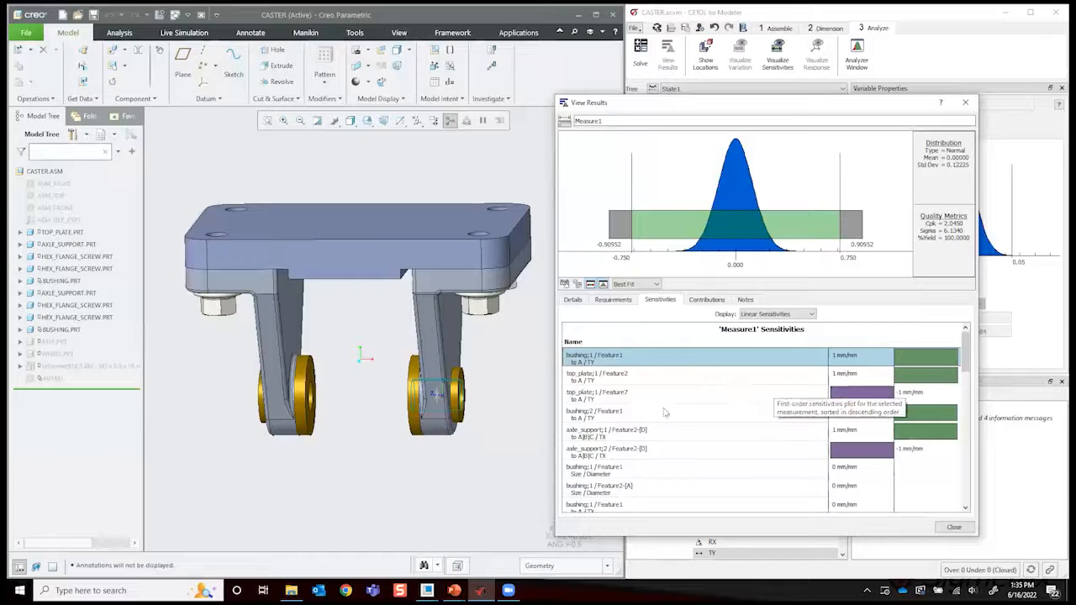
left_click(682, 378)
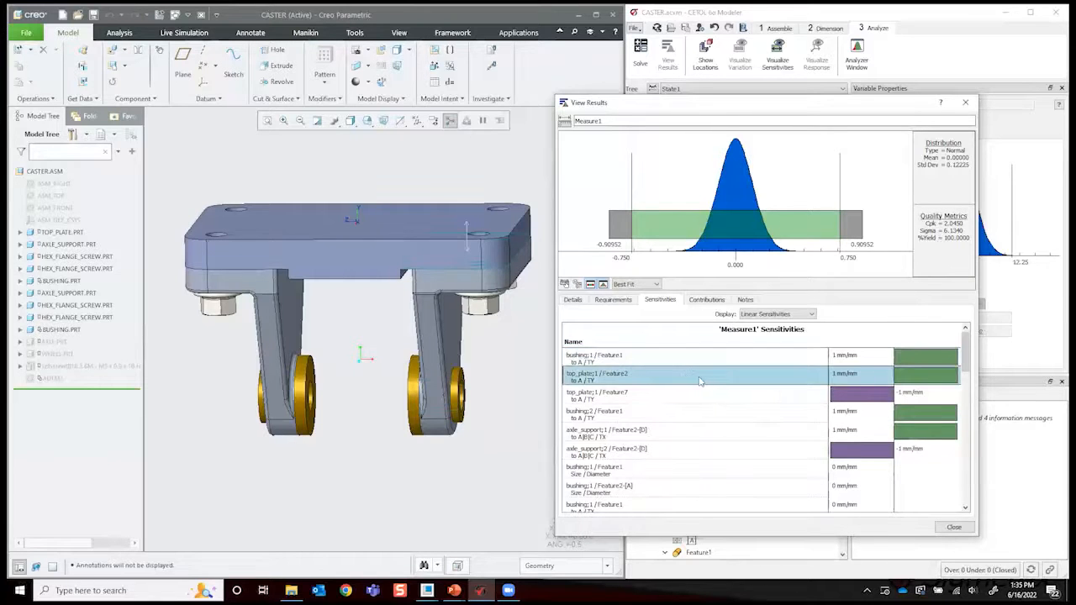
left_click(753, 348)
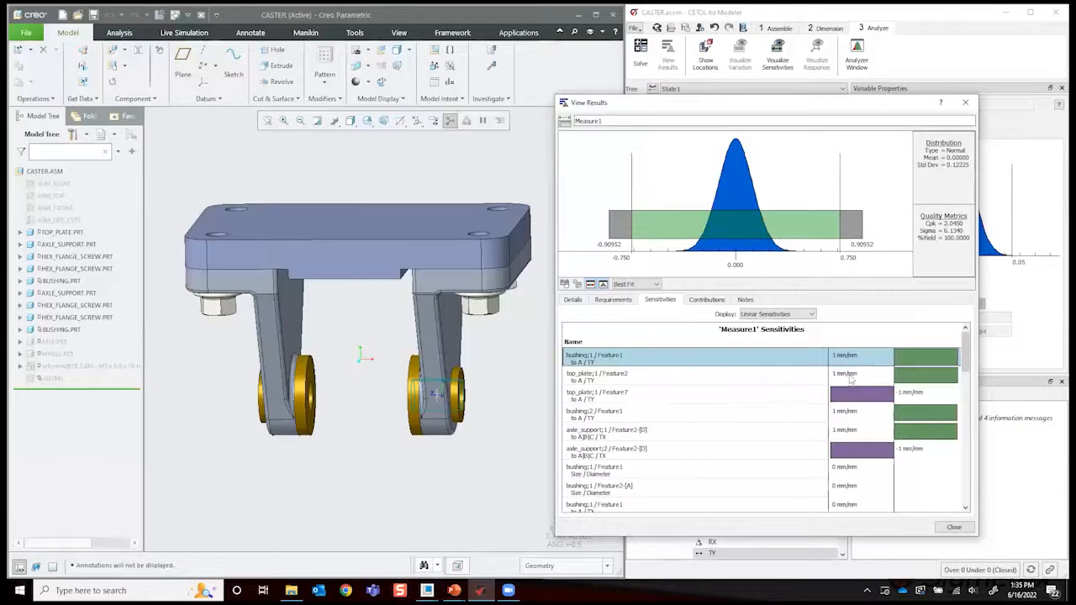
left_click(851, 379)
left_click(849, 432)
- Display Measure1's angular sensitivities and examine the RX rotations of top_plate Feature7 and Feature2 on the model
left_click(787, 314)
left_click(785, 330)
left_click(869, 354)
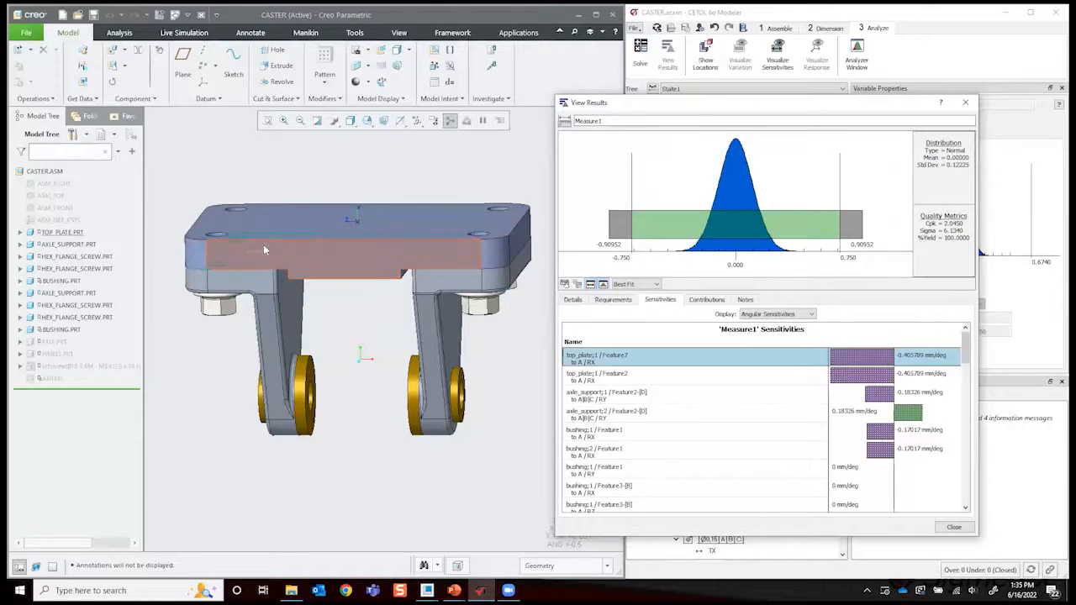
scroll(265, 251, "down", 2)
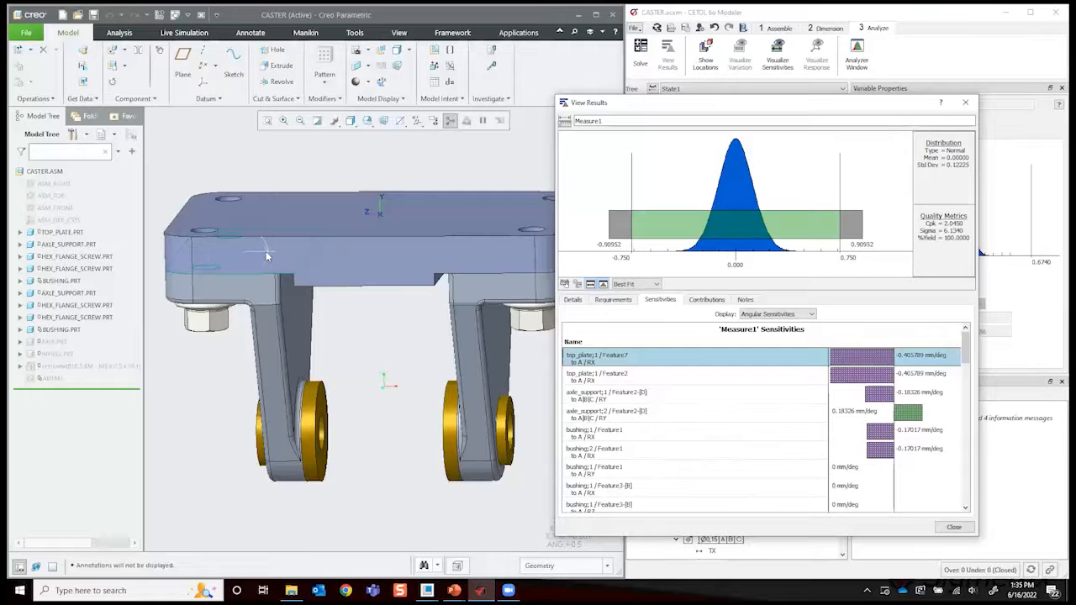
scroll(266, 251, "up", 2)
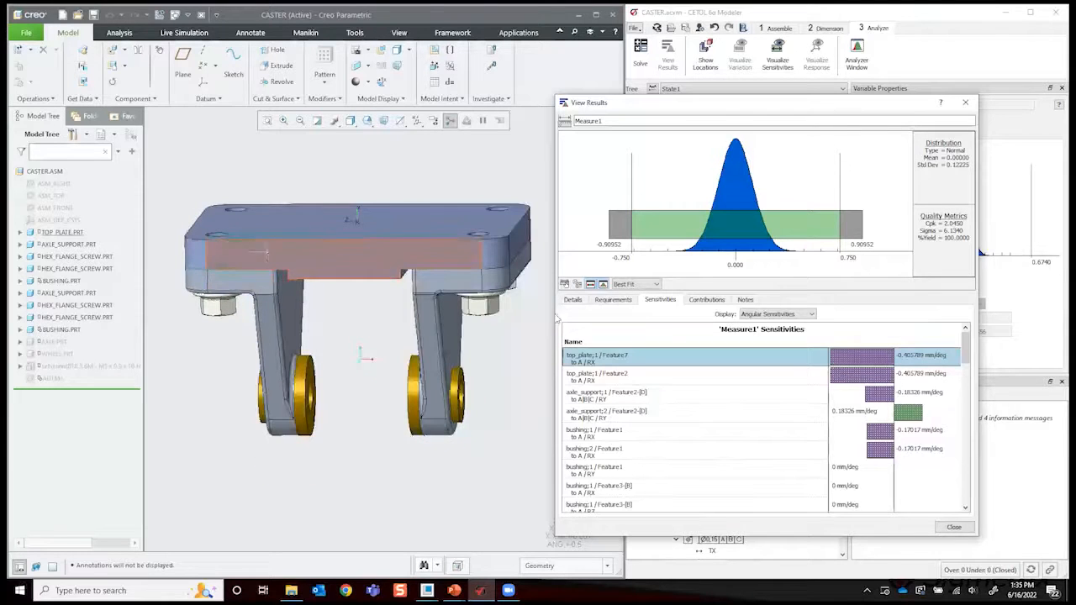
left_click(743, 375)
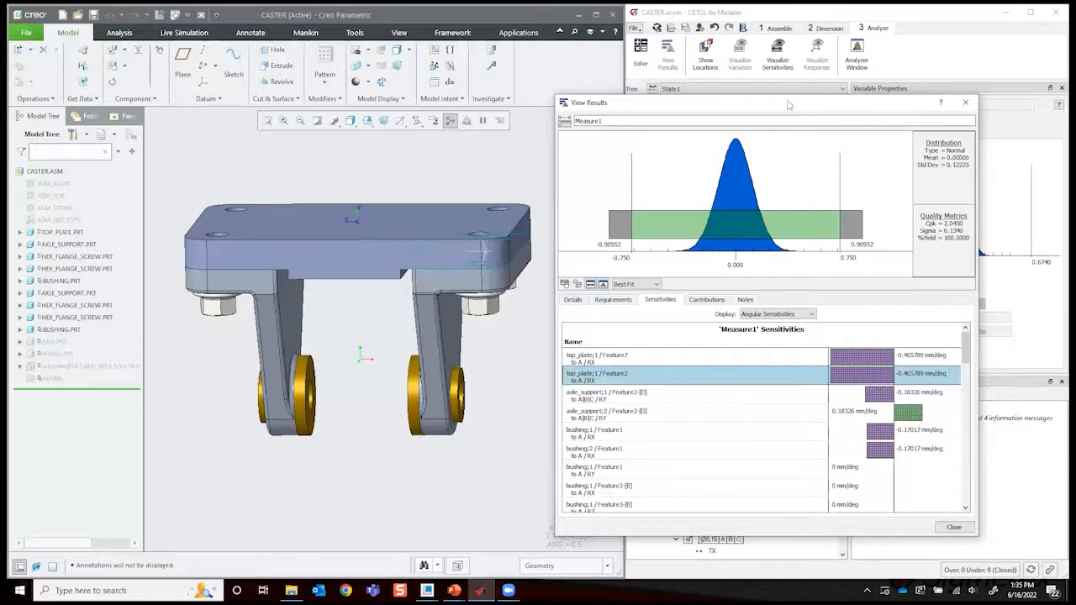
- Uncover the modeler tree and inspect the RX variable properties of top_plate Feature7 and Feature2
left_click_drag(714, 103, 231, 68)
scroll(752, 307, "up", 2)
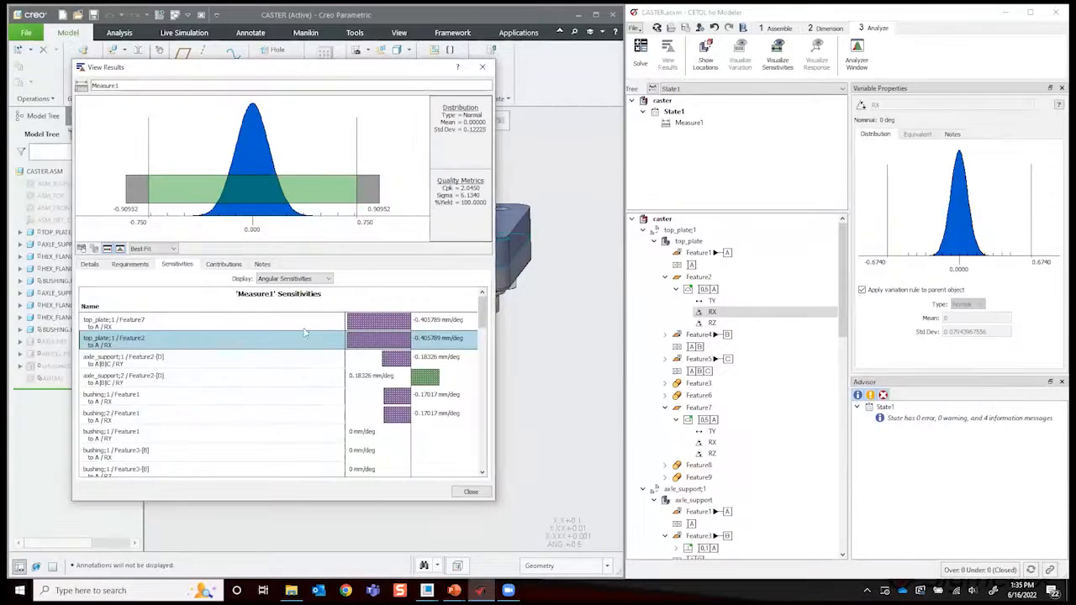
left_click(270, 326)
left_click(272, 341)
- Display Measure1's statistical contributions based on tolerances and locate the top_plate Feature7 contributor on the caster model
left_click(217, 265)
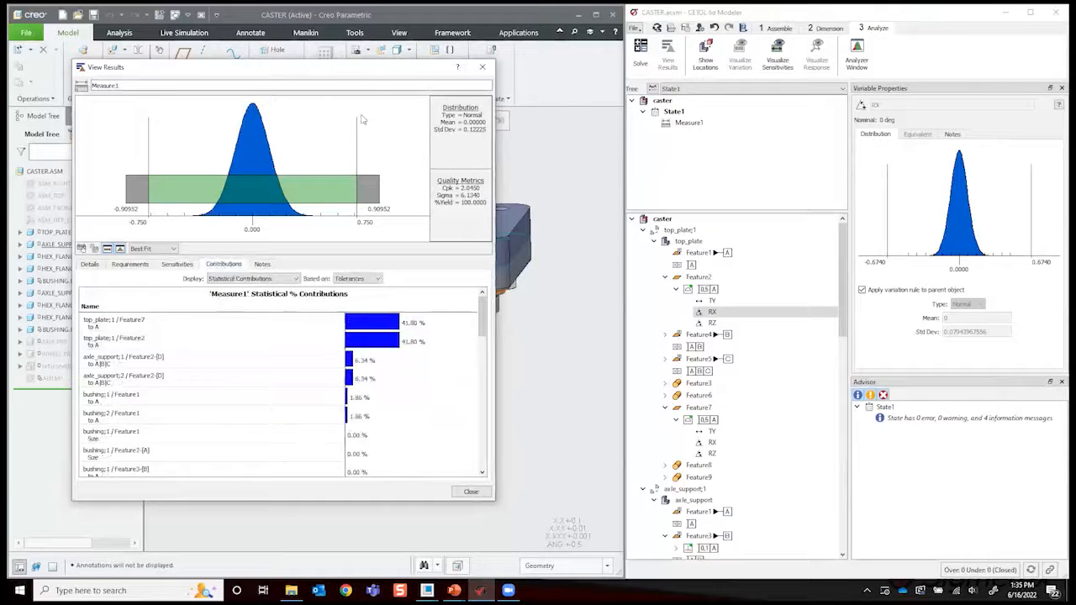
left_click_drag(321, 70, 814, 63)
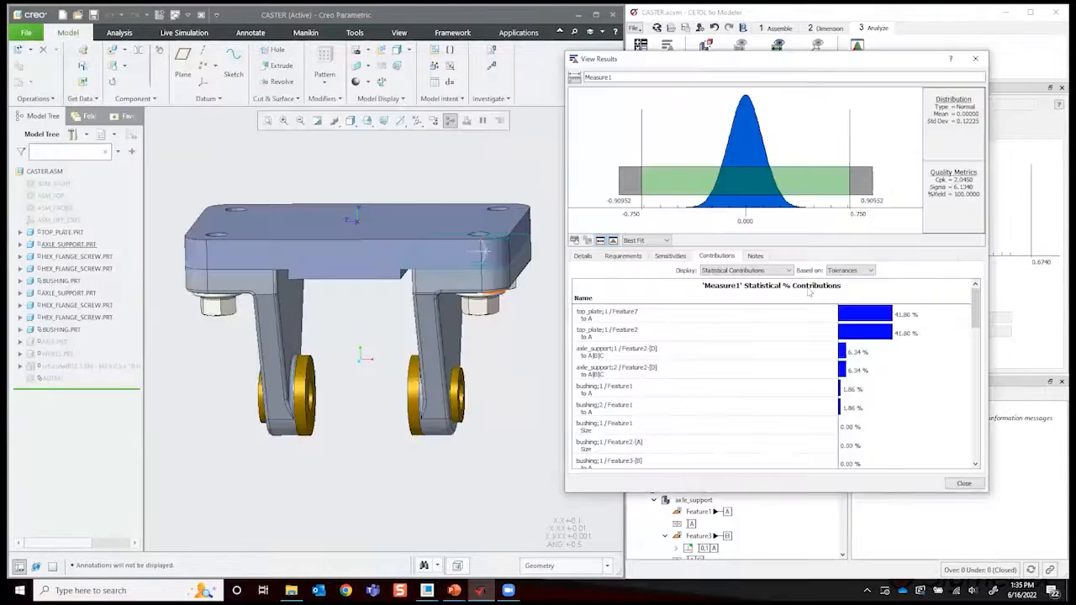
left_click(741, 322)
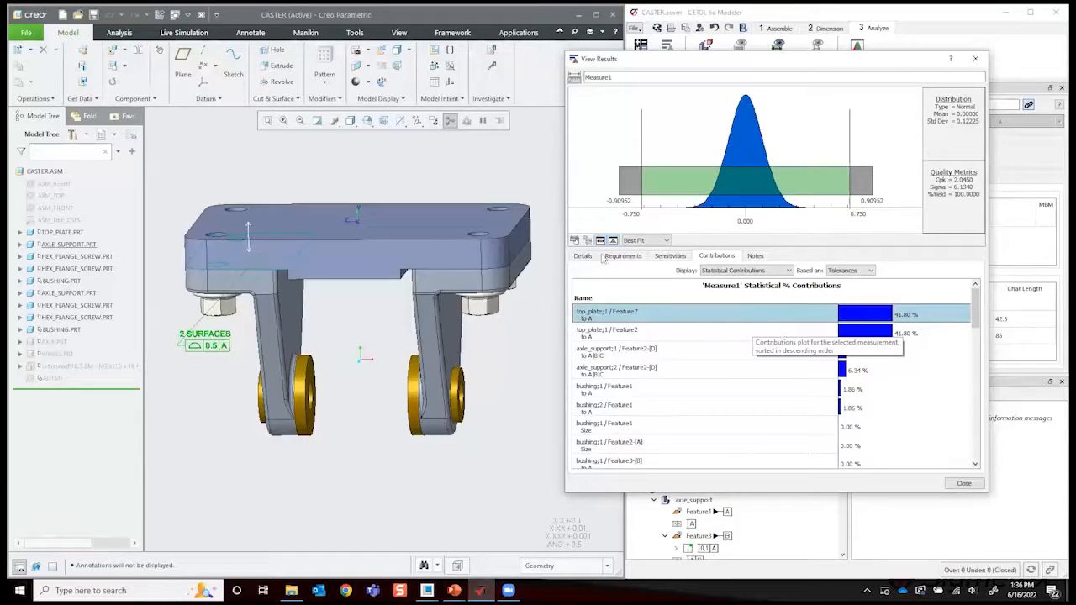
- Bring the linear sensitivities of Measure1 back up to compare them with the contributions
left_click(670, 255)
left_click(790, 271)
left_click(790, 284)
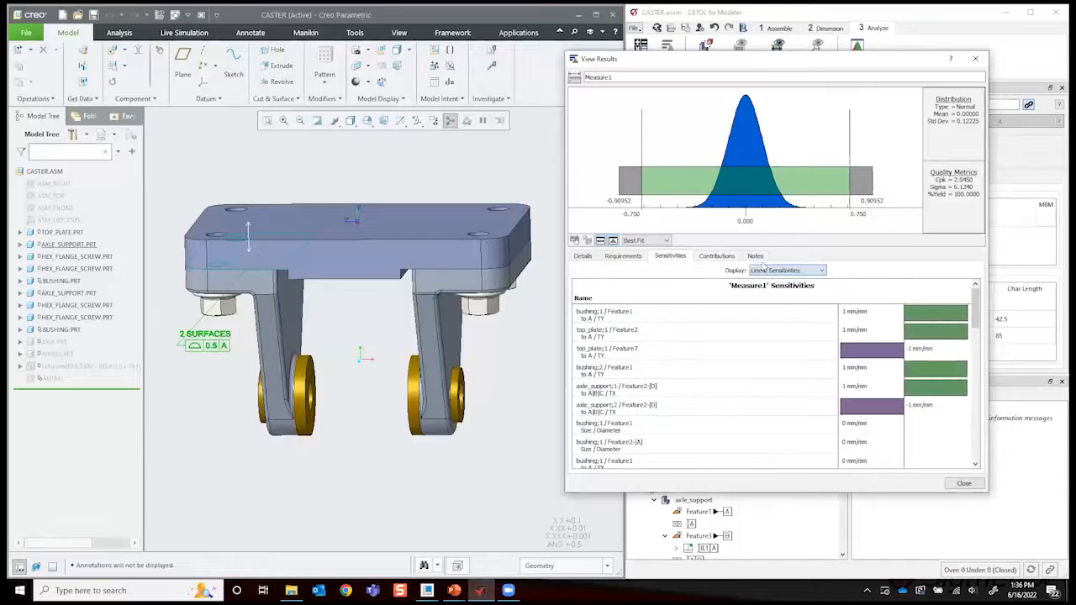
- Review the statistical contributions of Measure1, comparing the top_plate Feature7 and Feature2 contributors on the model
left_click(719, 257)
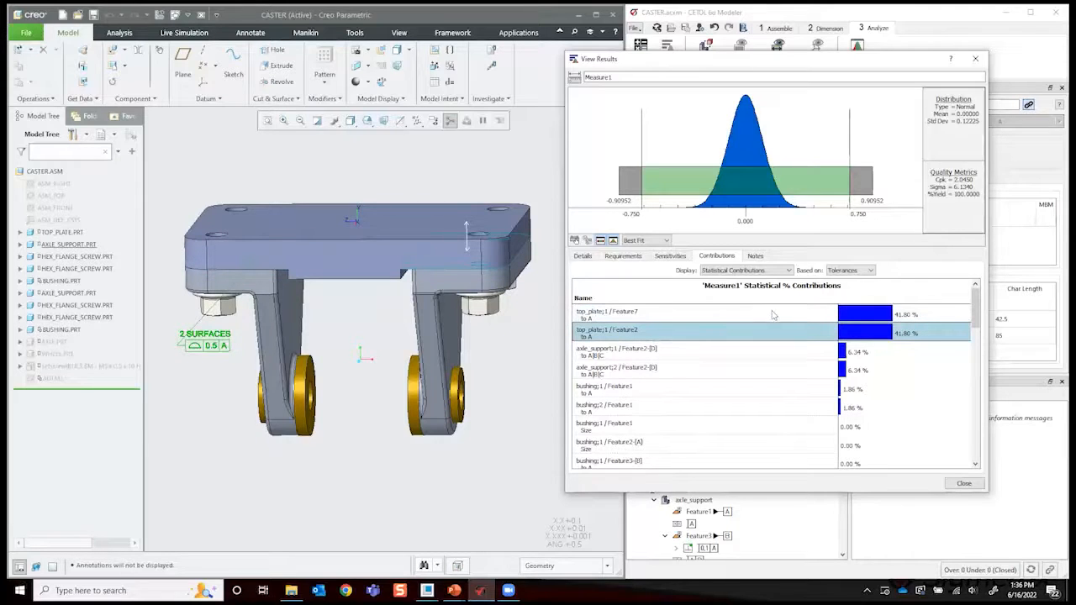
left_click(773, 315)
left_click(789, 337)
left_click(791, 317)
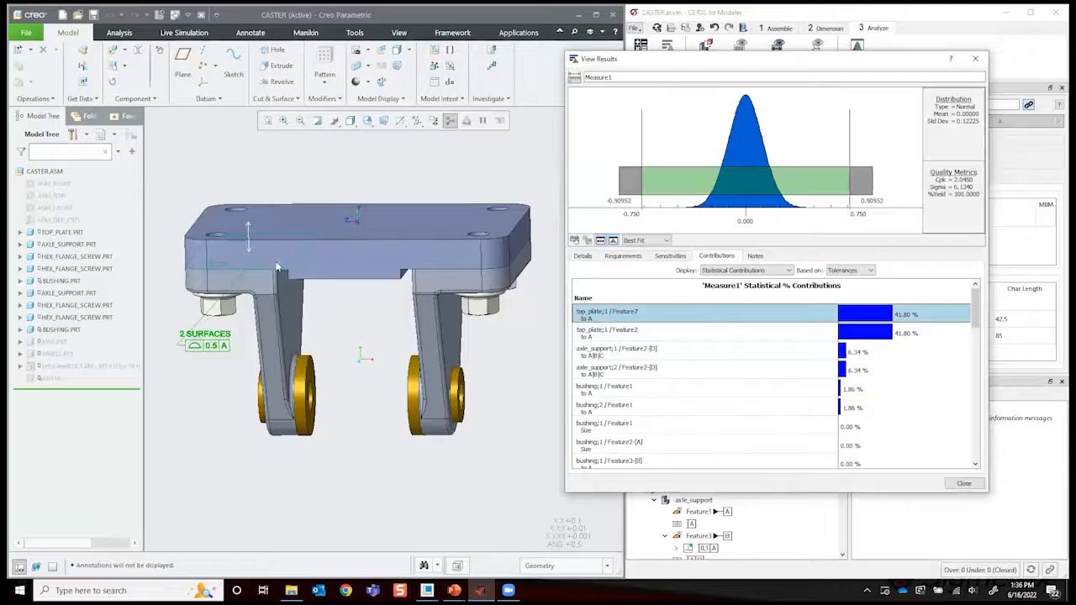
left_click(730, 334)
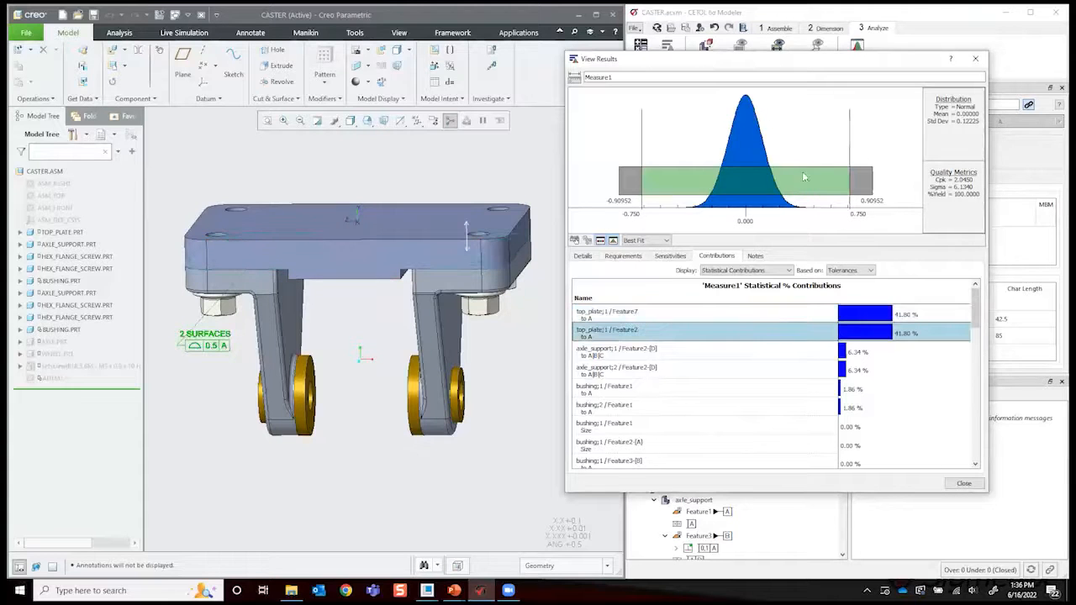
- Try a profile tolerance of 0.2 to datum A on top_plate Feature2, keeping the Measure1 results in view
left_click_drag(831, 61, 560, 45)
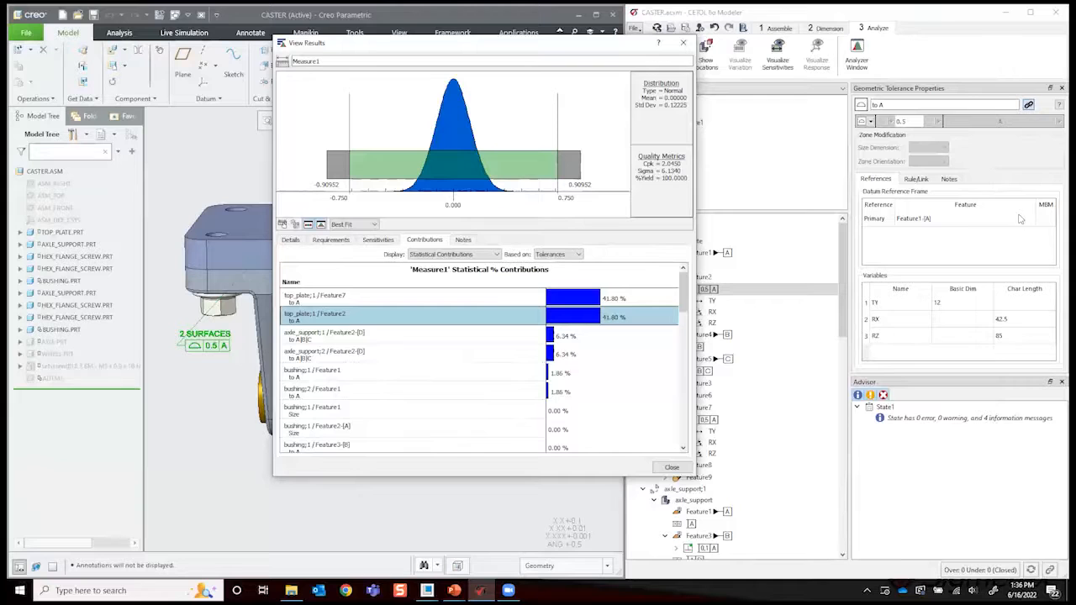
left_click(918, 121)
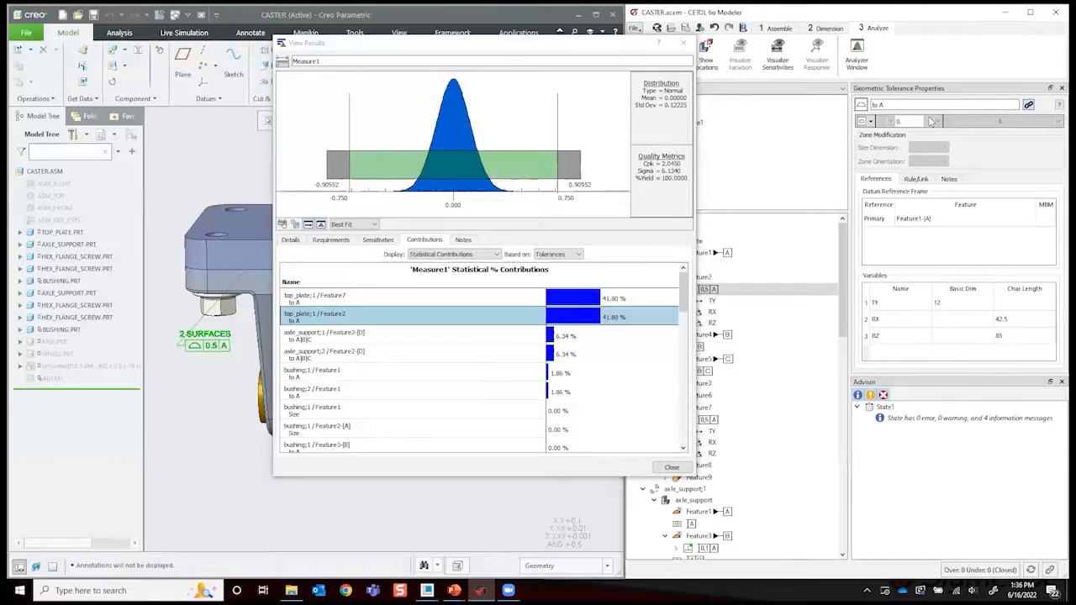
type("2")
key("Return")
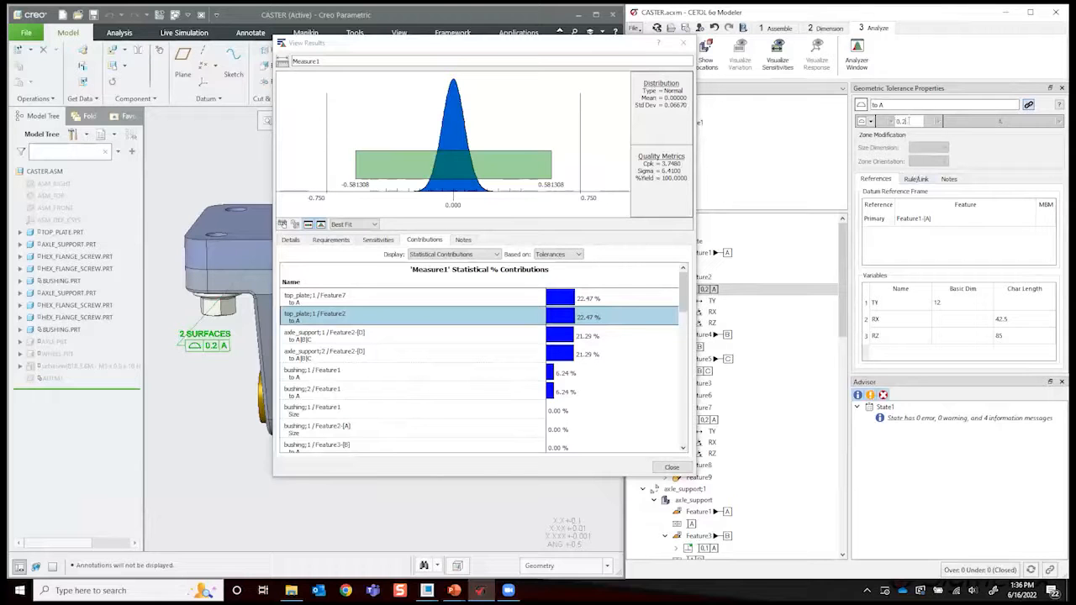
- Set the profile tolerance to datum A on top_plate Feature2 to 0.3 and close the Measure1 results
type("3")
key("Return")
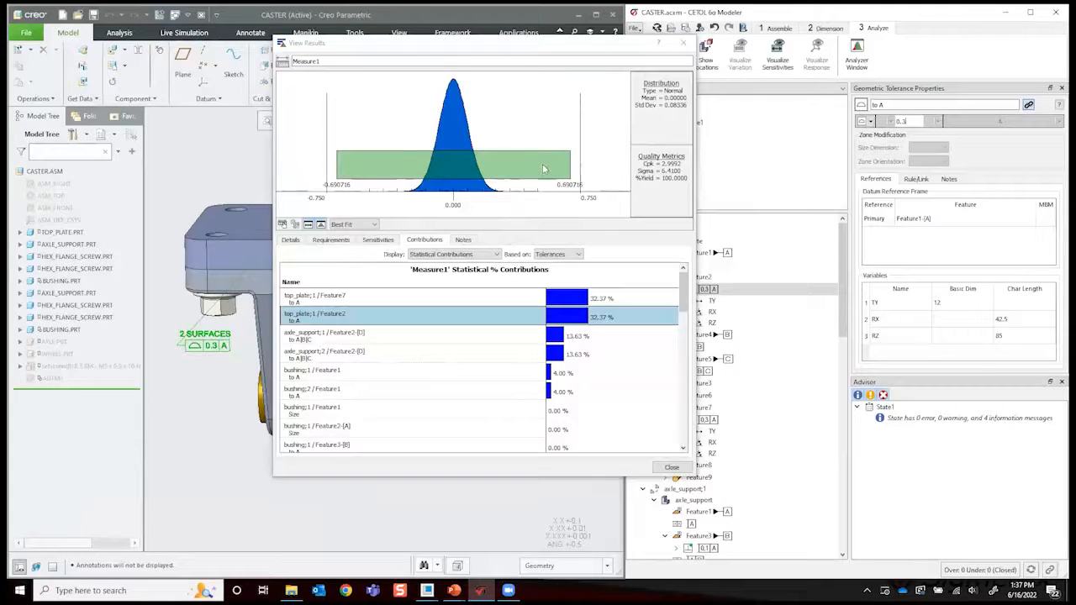
left_click(682, 44)
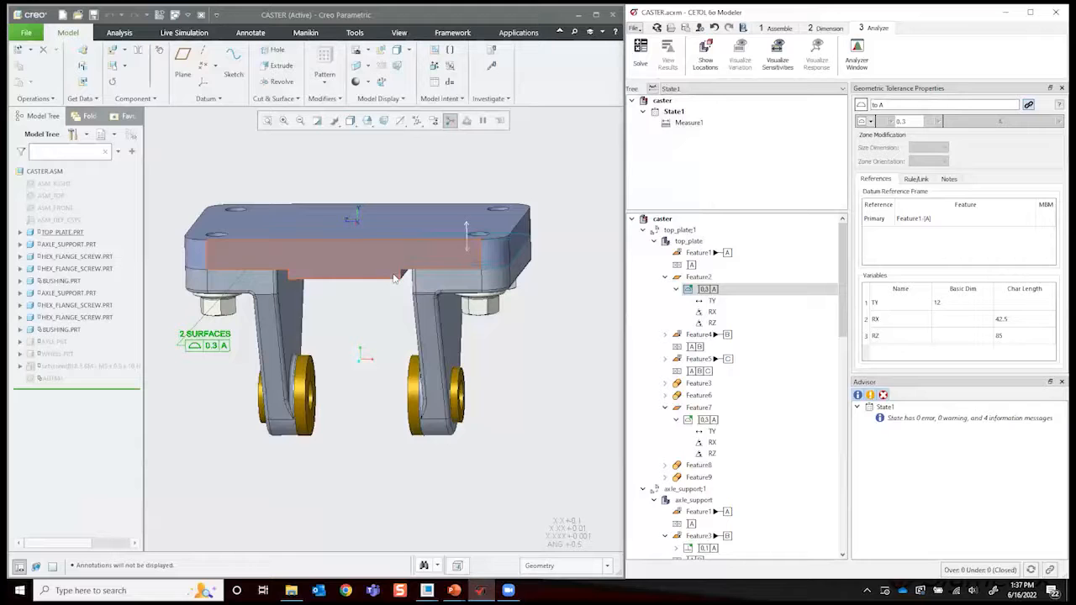
middle_click_drag(520, 175, 561, 179)
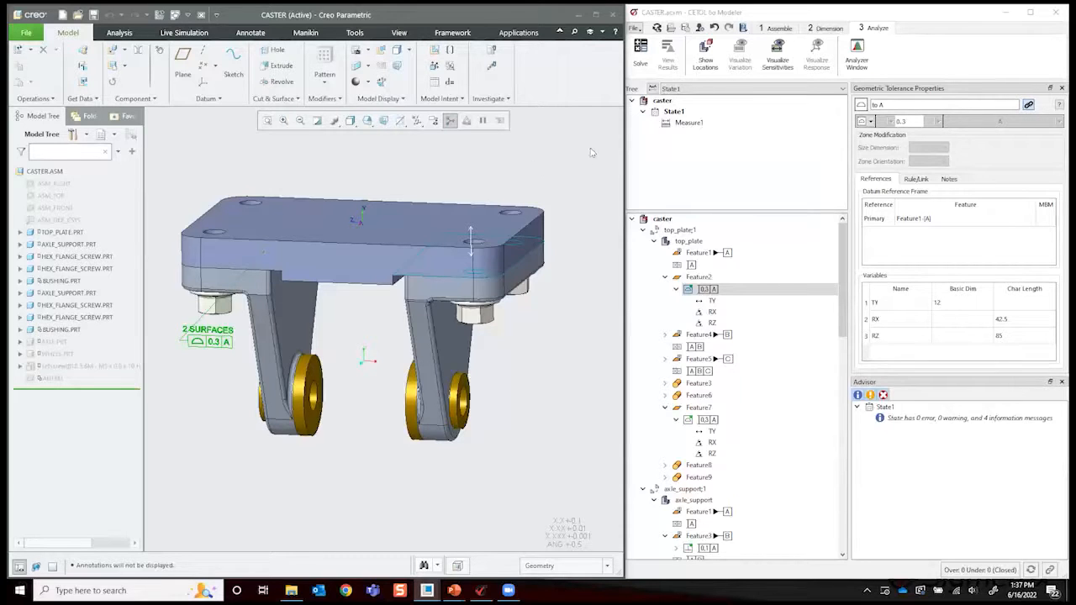
middle_click_drag(553, 161, 566, 179)
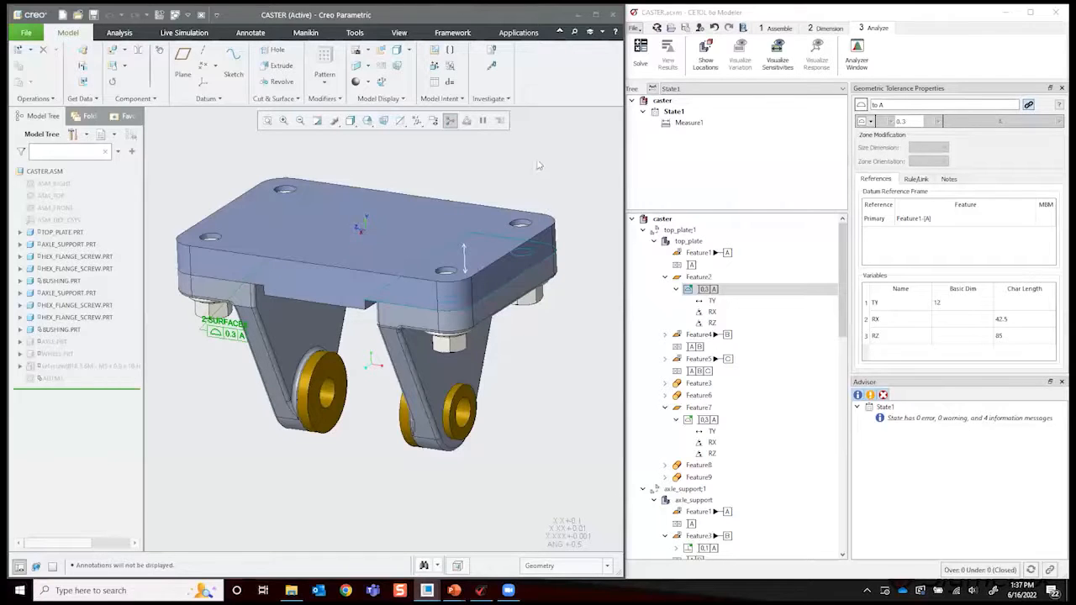
left_click(831, 29)
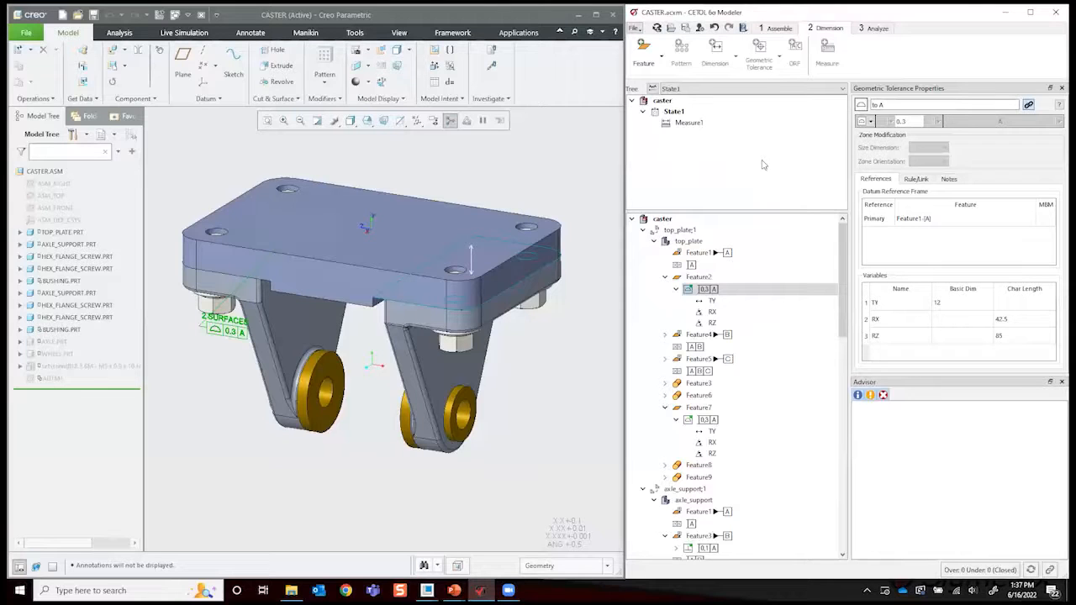
left_click(877, 29)
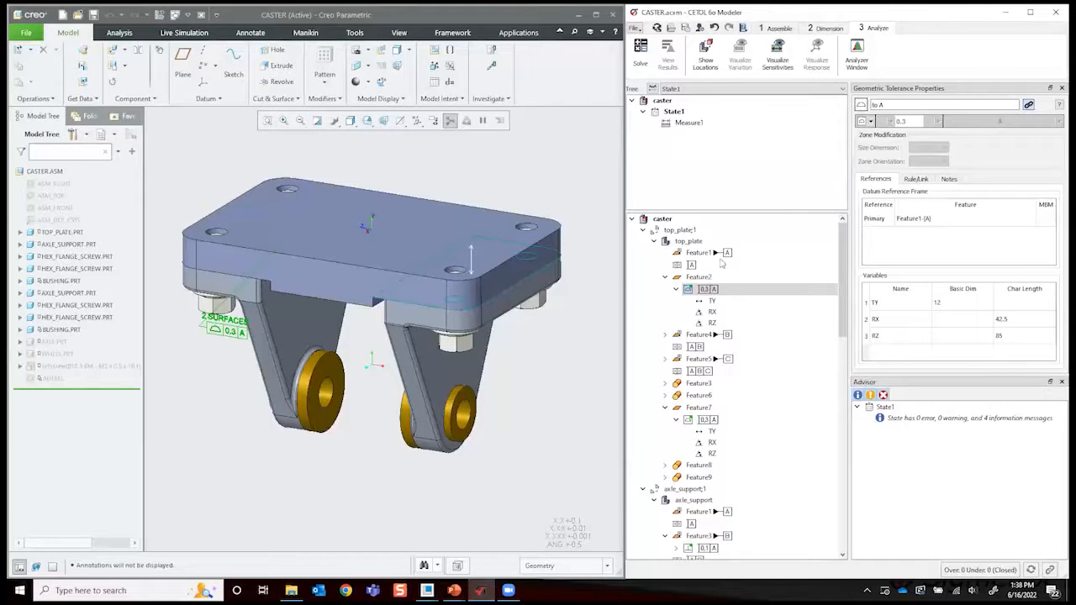
- Unlink the profile tolerance to datum A on top_plate Feature2 from its CAD geometric tolerance
left_click(914, 179)
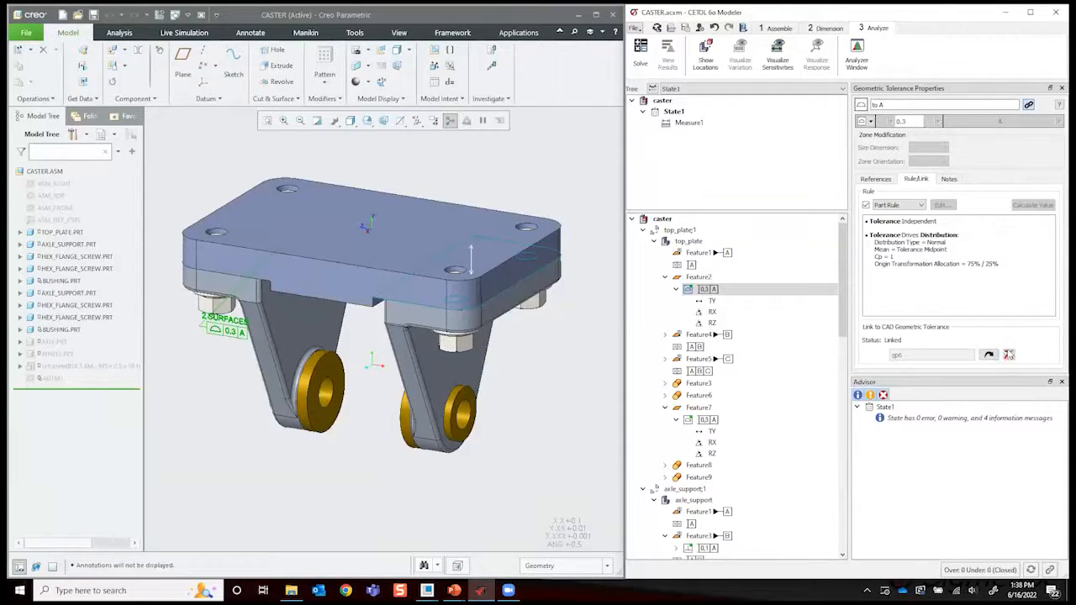
left_click(1009, 354)
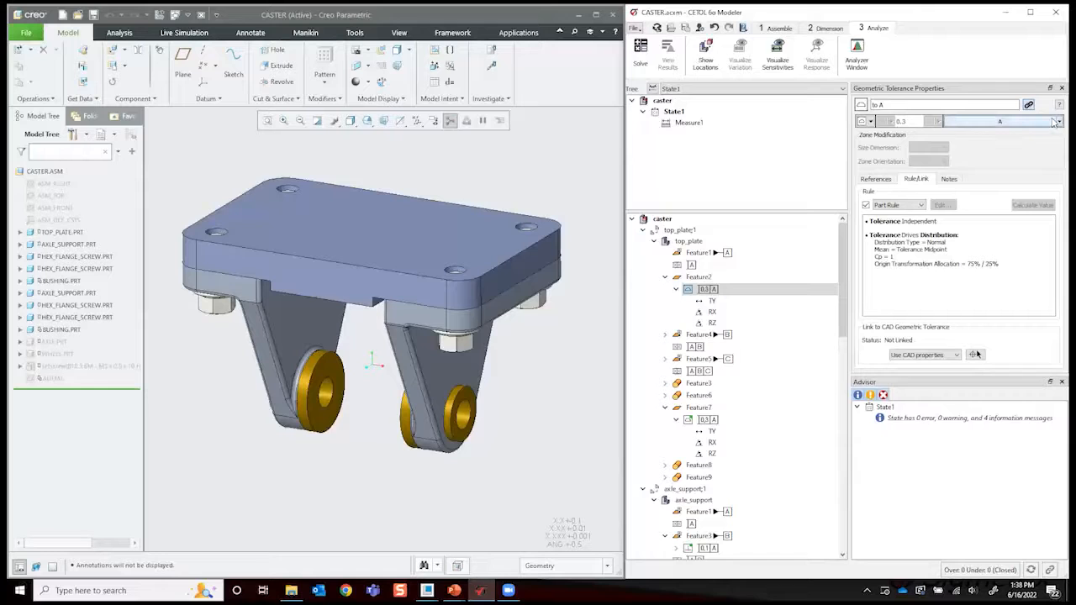
left_click(871, 122)
left_click(870, 122)
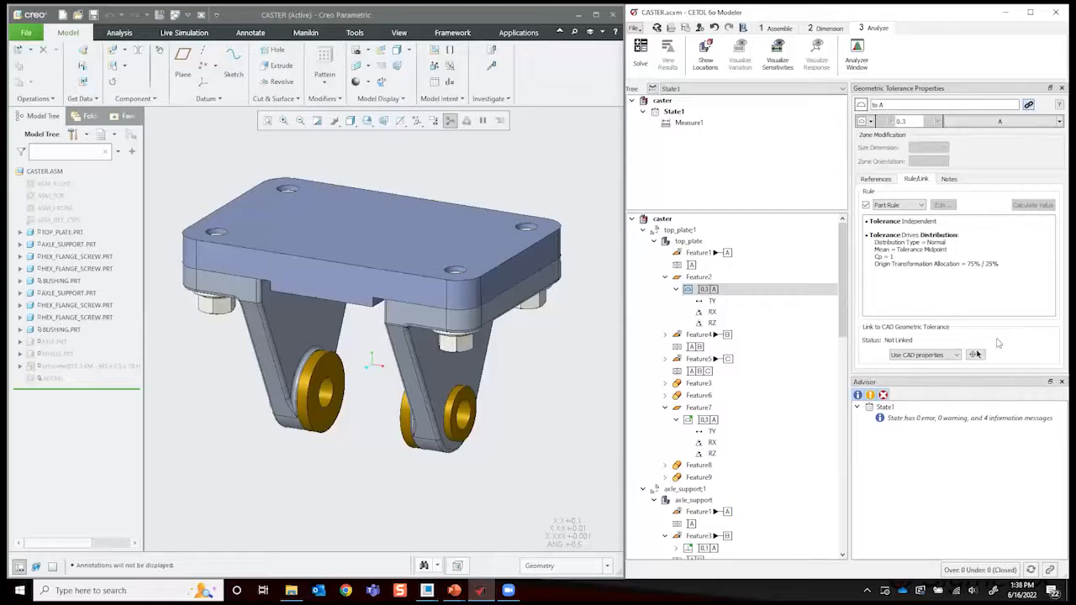
- Try the Use CETOL properties option for the tolerance's CAD link and return it to Use CAD properties
left_click(956, 355)
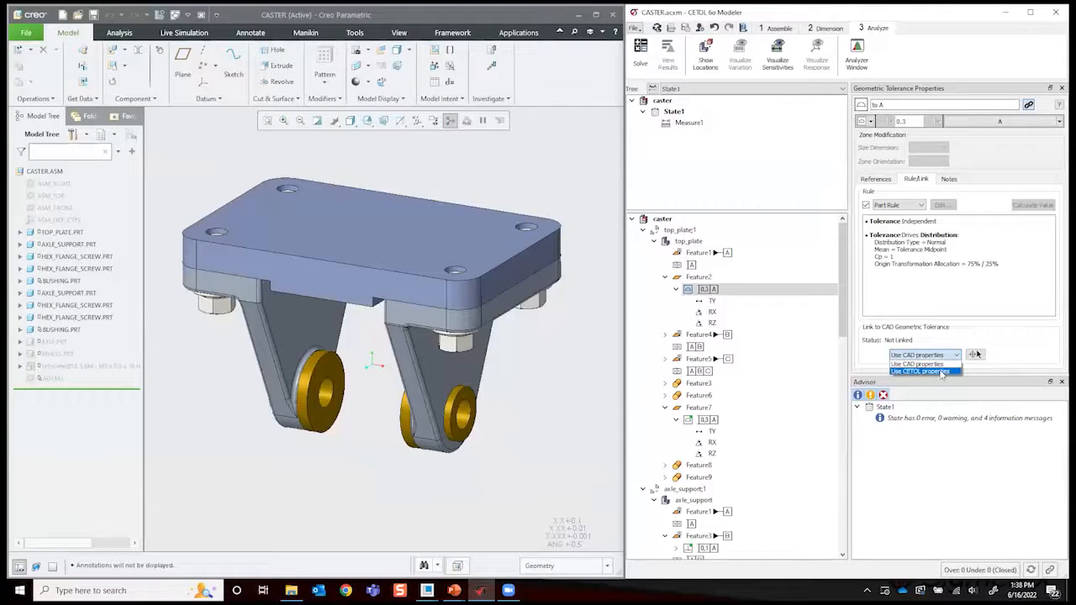
left_click(942, 372)
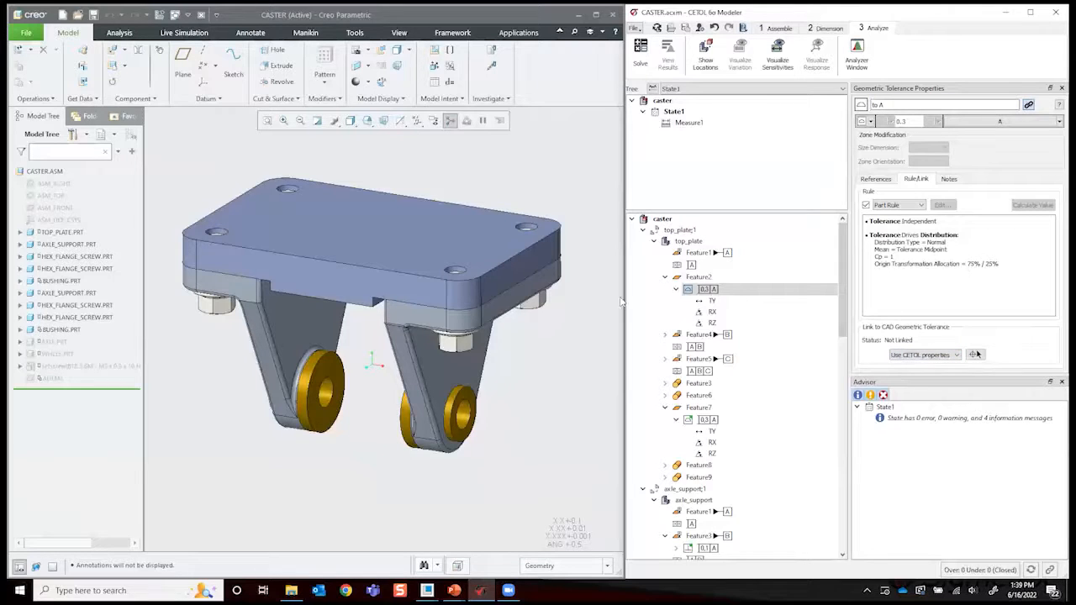
left_click(950, 355)
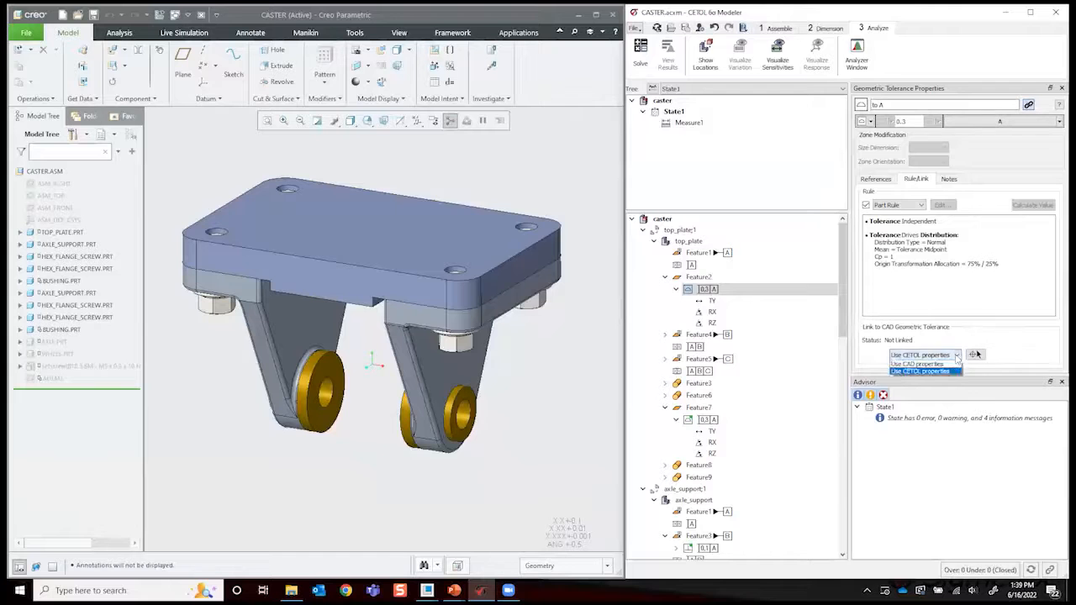
left_click(940, 365)
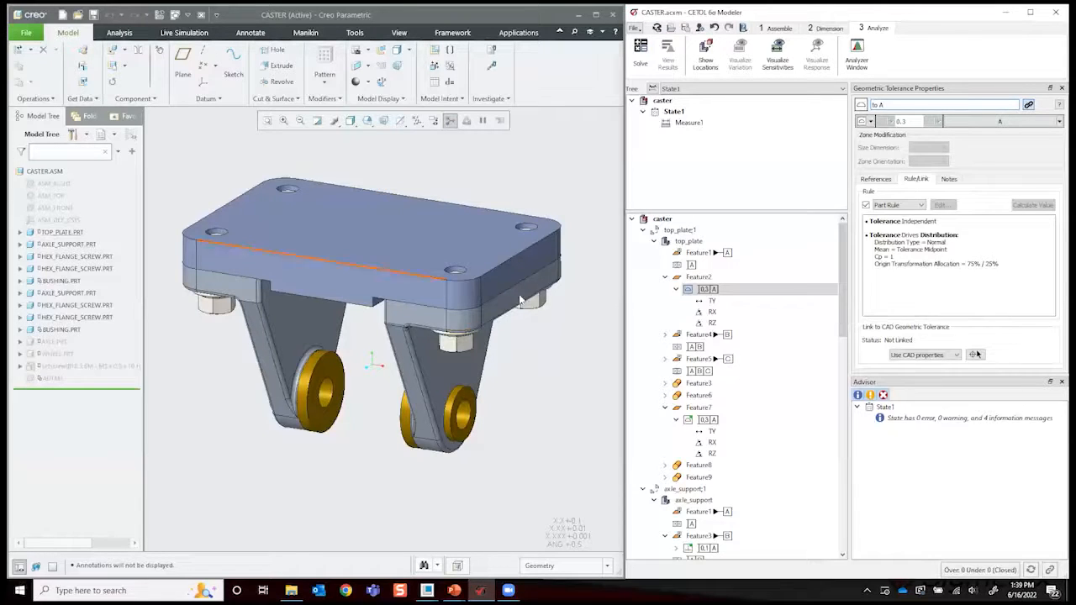
left_click(550, 190)
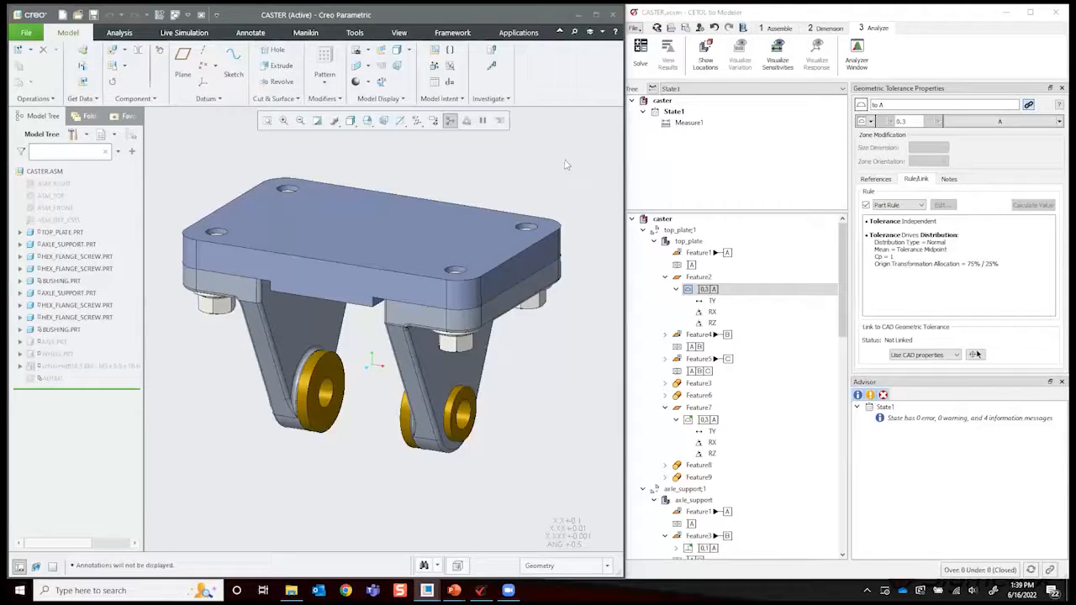
middle_click_drag(564, 157, 557, 154)
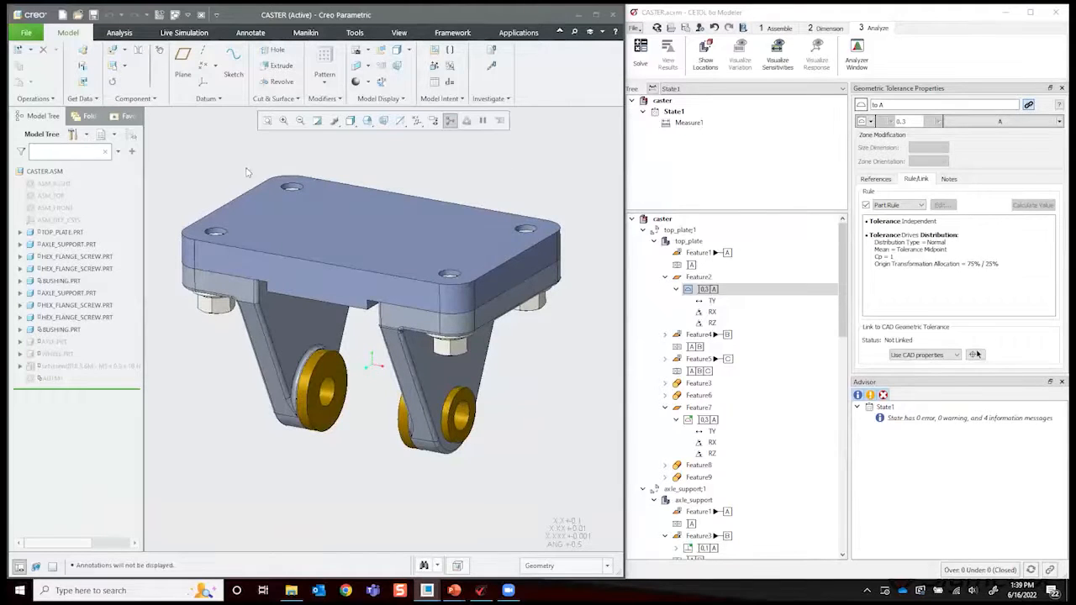
middle_click_drag(539, 160, 544, 167)
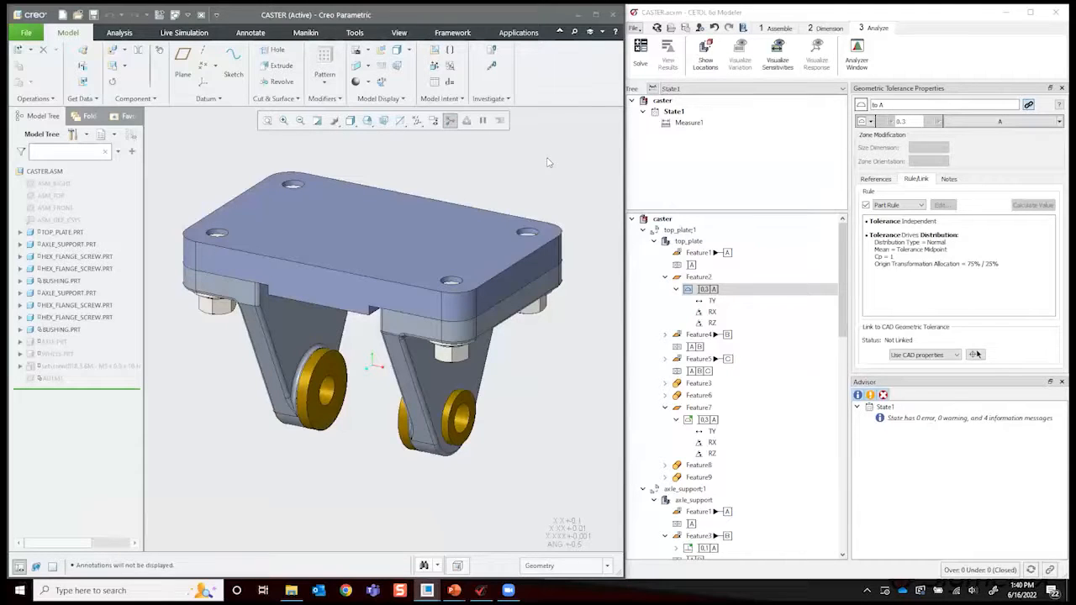
mouse_move(584, 200)
middle_mouse_down()
mouse_move(551, 176)
mouse_move(568, 170)
middle_mouse_up()
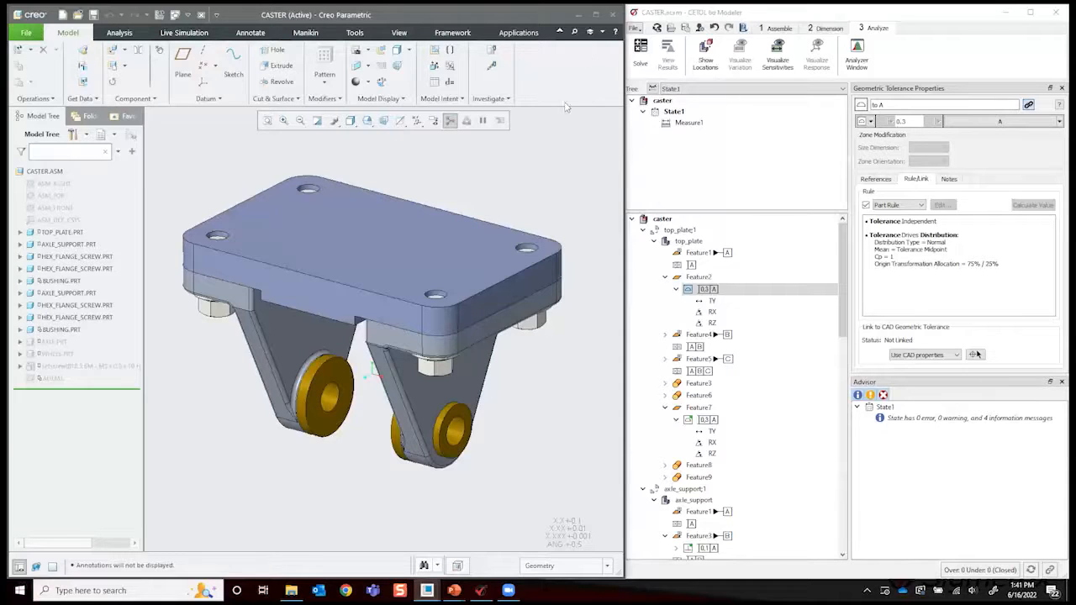
left_click(588, 203)
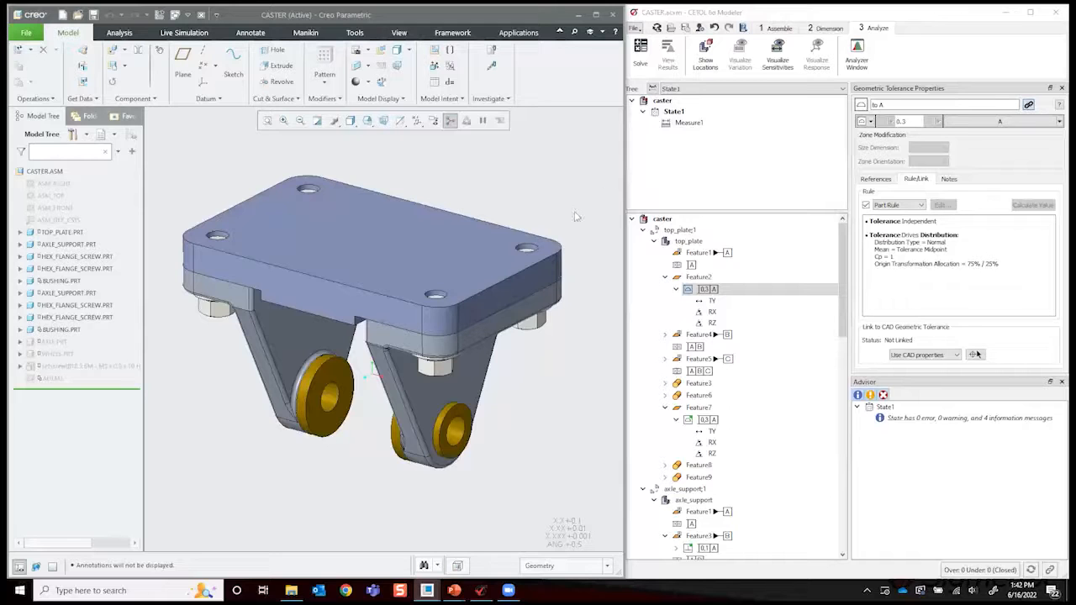
left_click(789, 169)
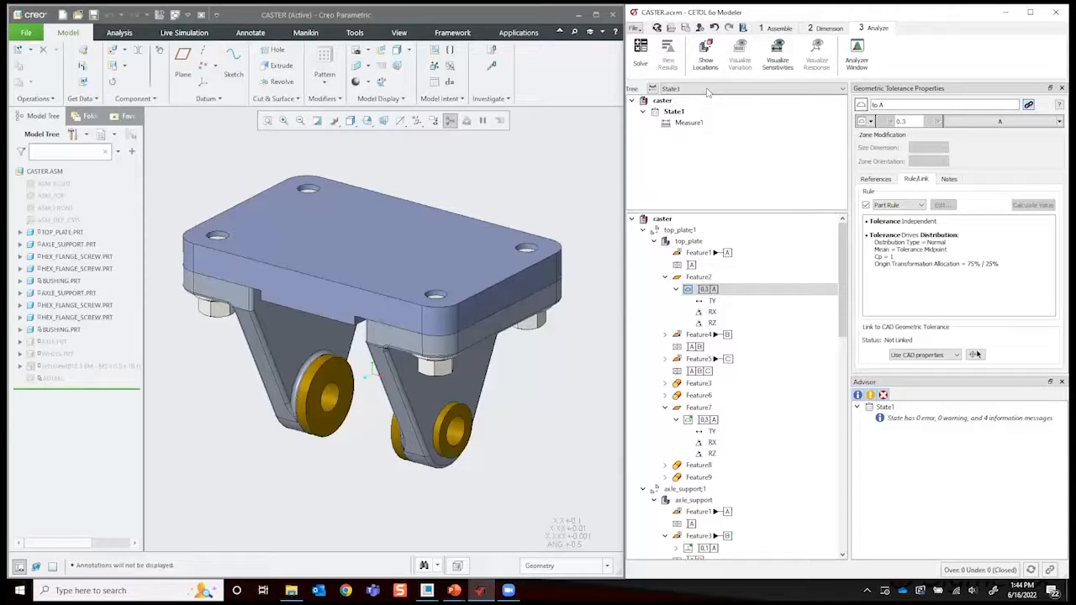
left_click(572, 174)
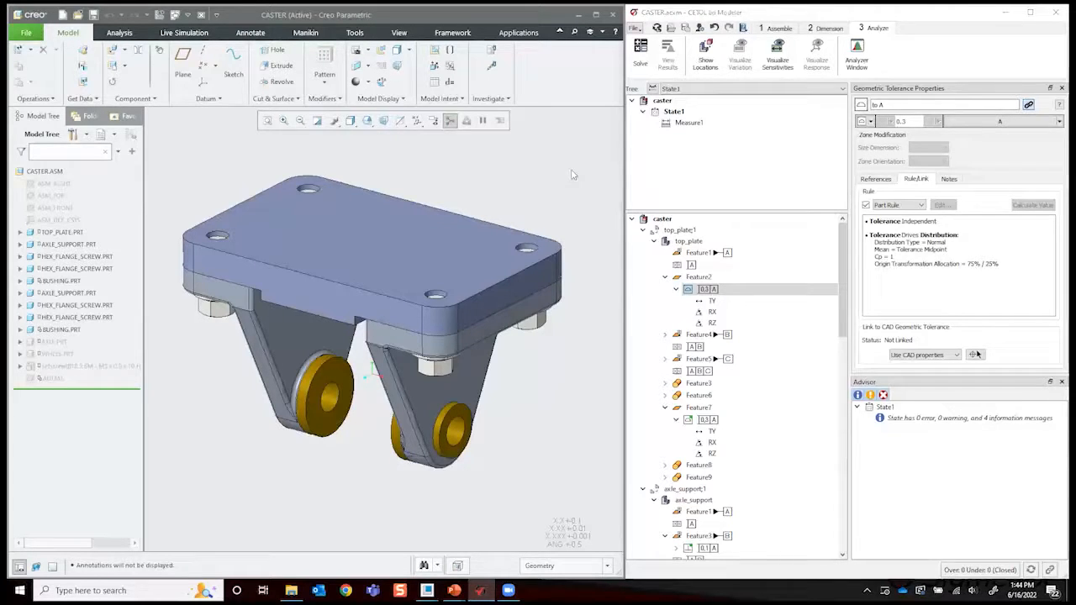